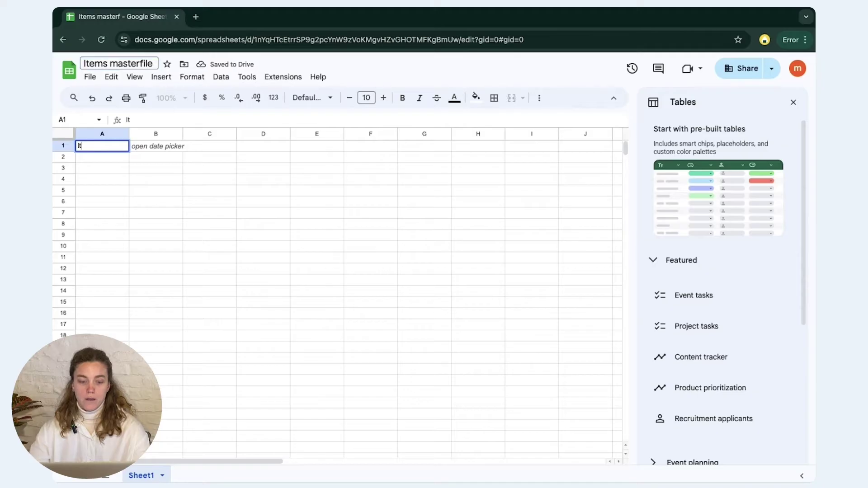
Open two new blank spreadsheets from sheets.new, each in its own browser tab.
left_click(196, 18)
type("sheets.new")
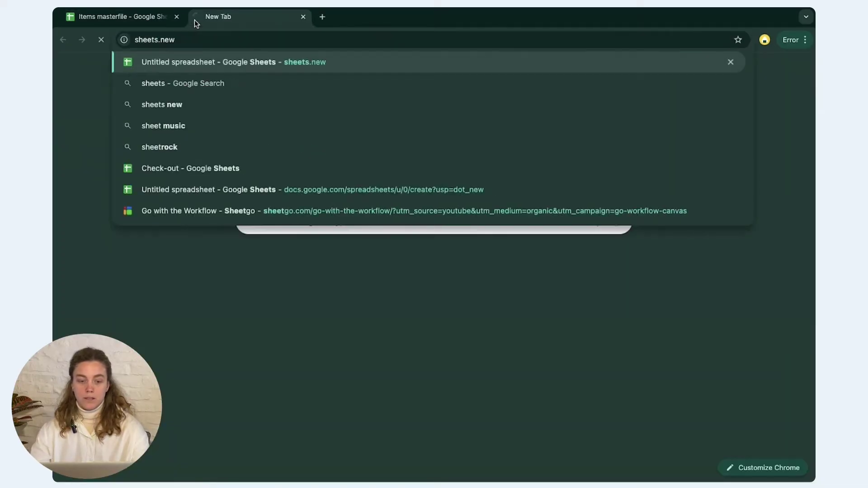
key("Return")
left_click(325, 16)
type("sheets.new")
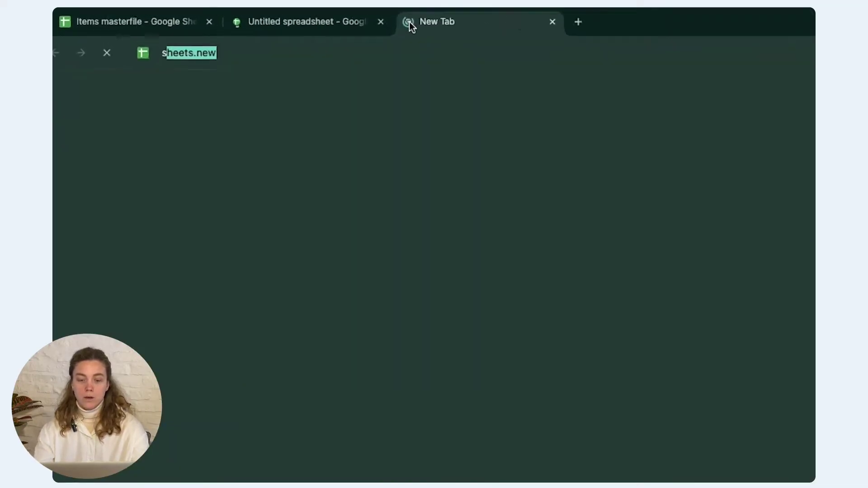
key("Return")
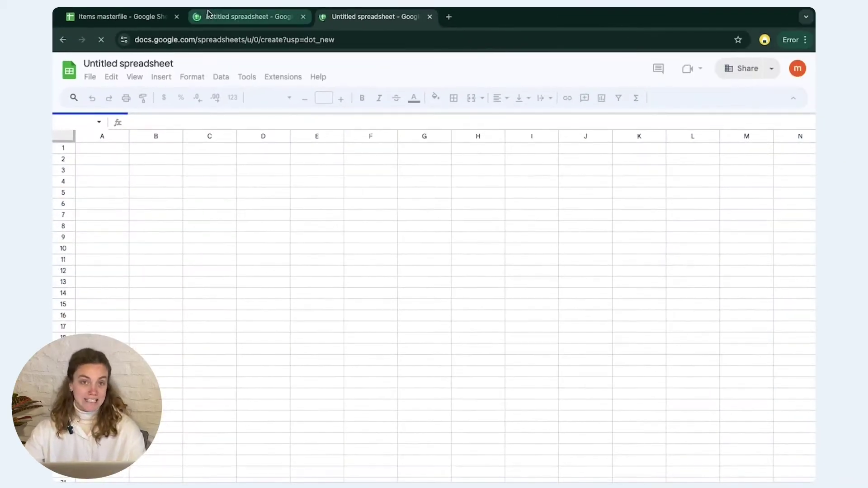
Return to the Items masterfile spreadsheet and clear the text from cell A1.
left_click(148, 20)
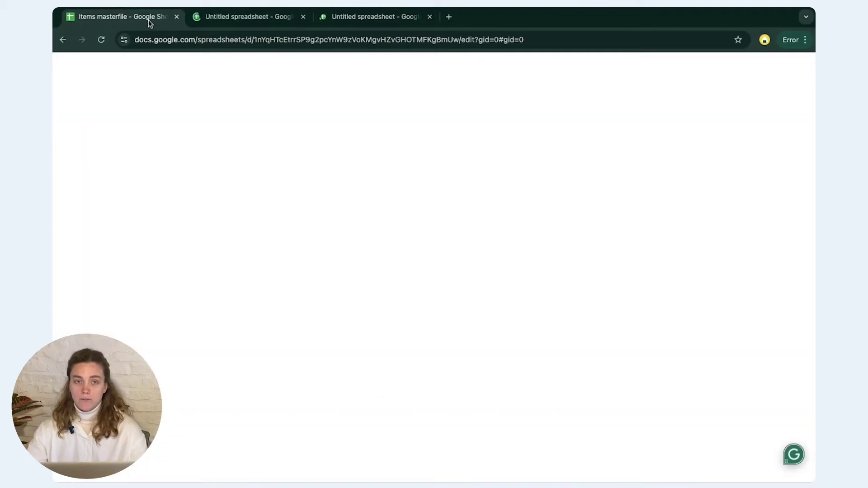
type("It")
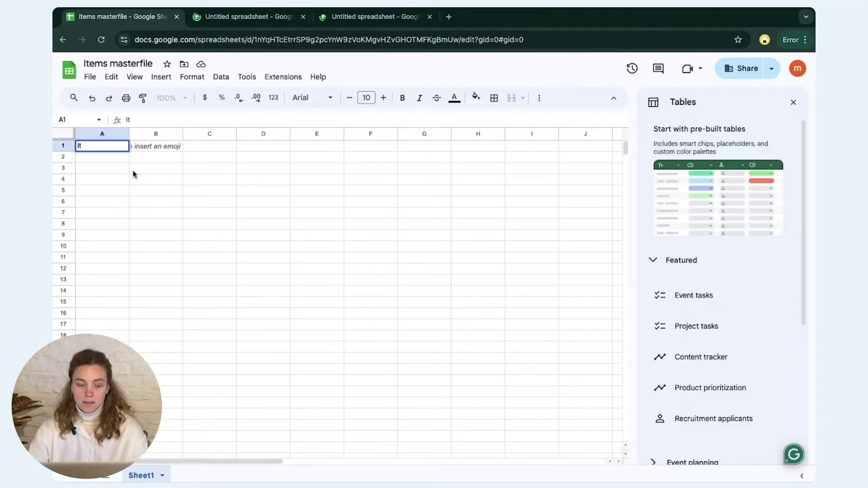
left_click(118, 149)
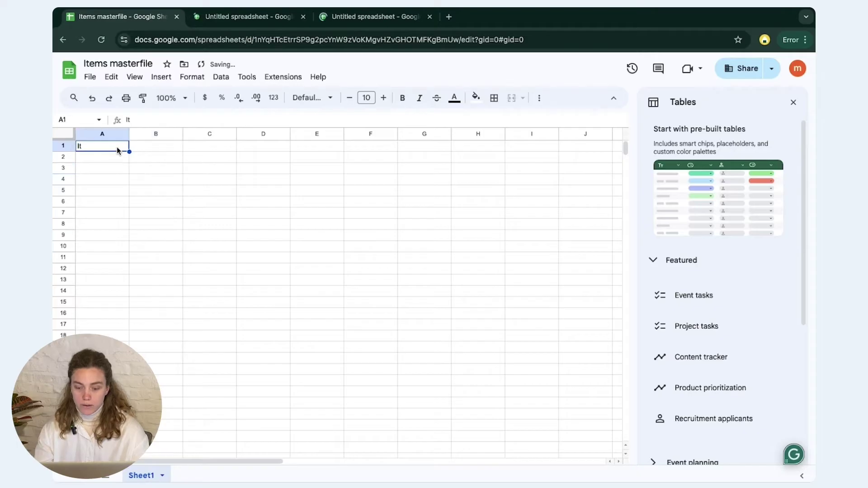
key("Delete")
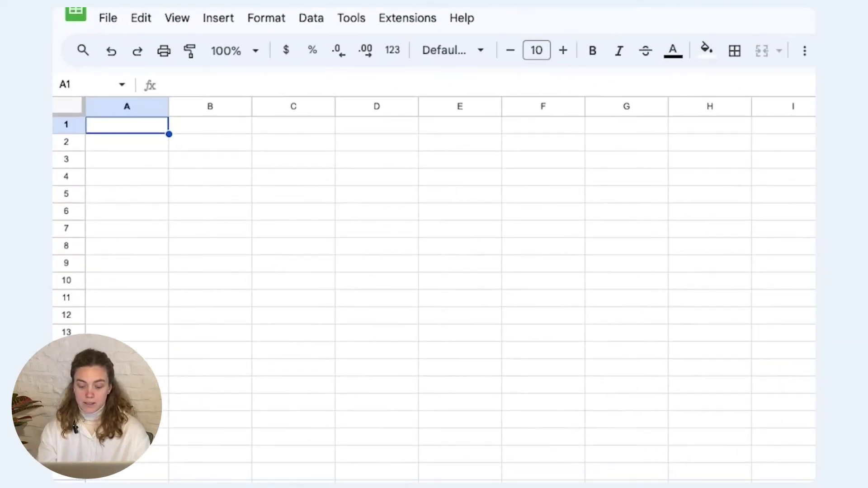
Enter the headers SKU, Item name and Unit of measure in cells A1 to C1.
type("SKU")
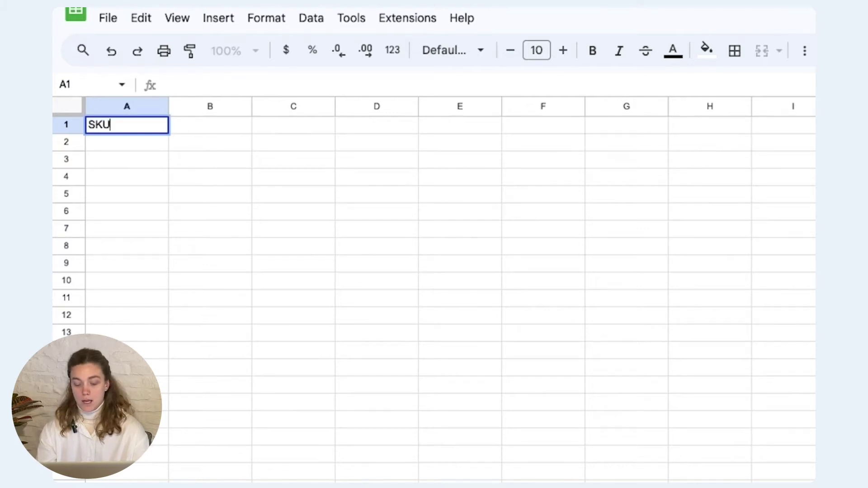
key("Tab")
type("Item name")
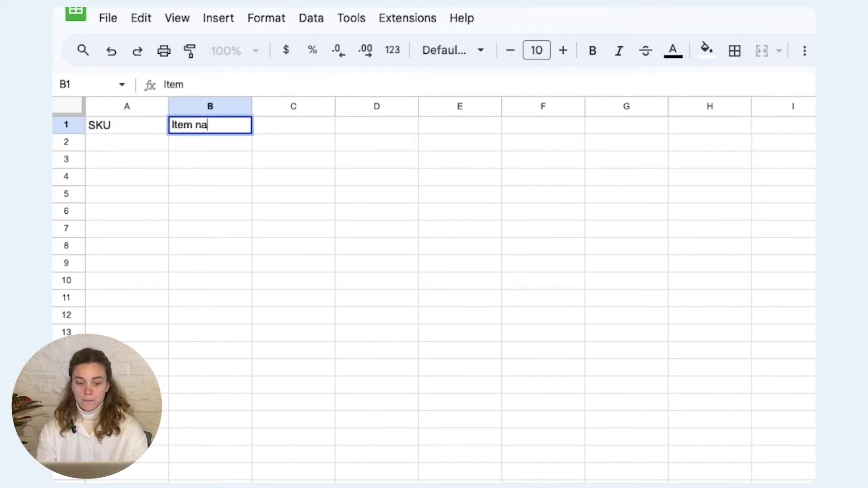
key("Tab")
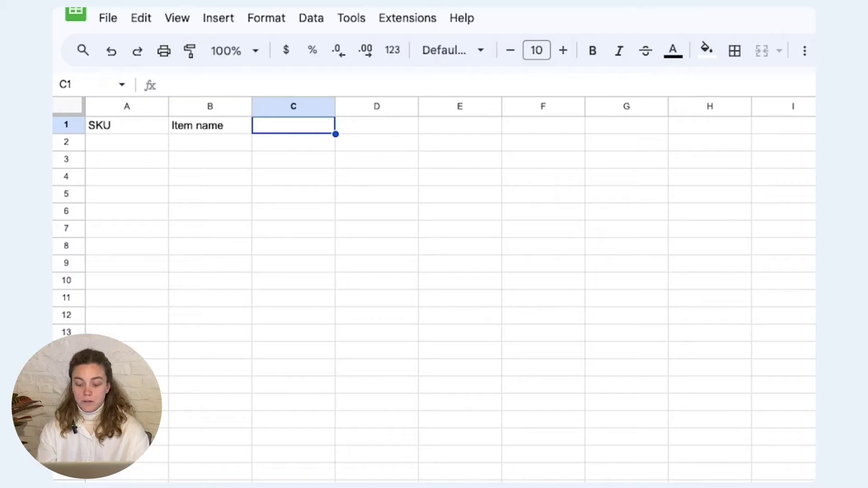
type("Unit of measure")
key("Return")
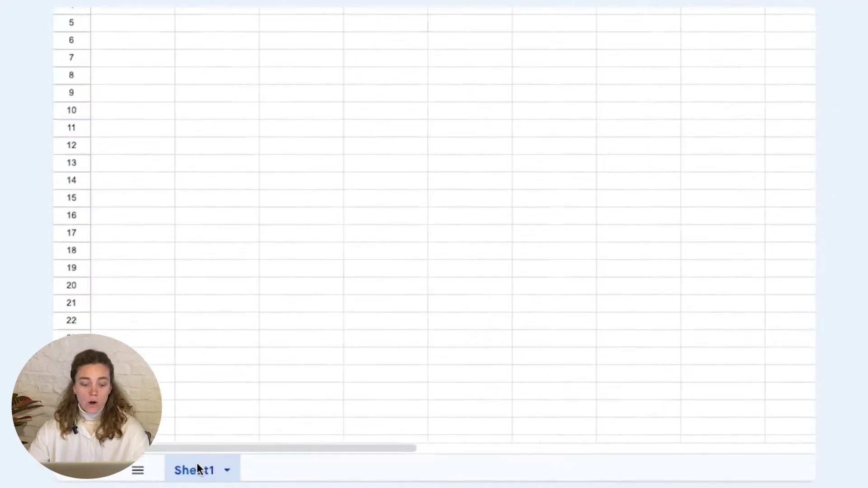
Rename the sheet from its default name to Items list.
double_click(143, 475)
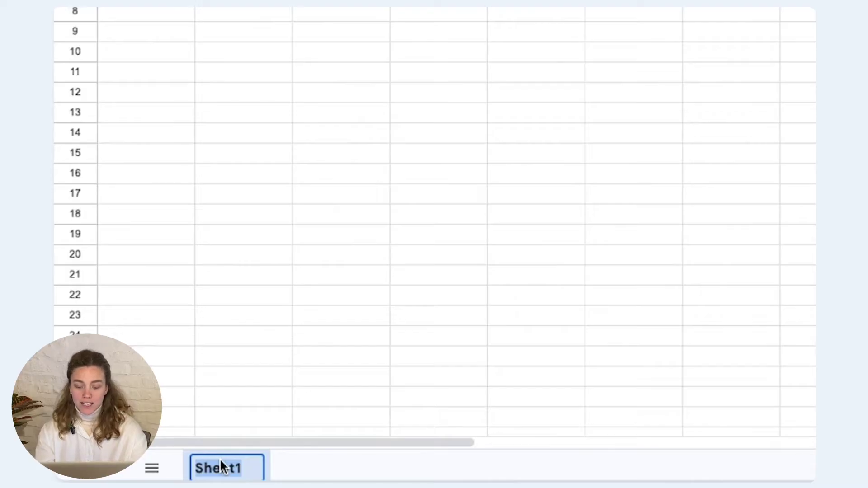
type("Items list")
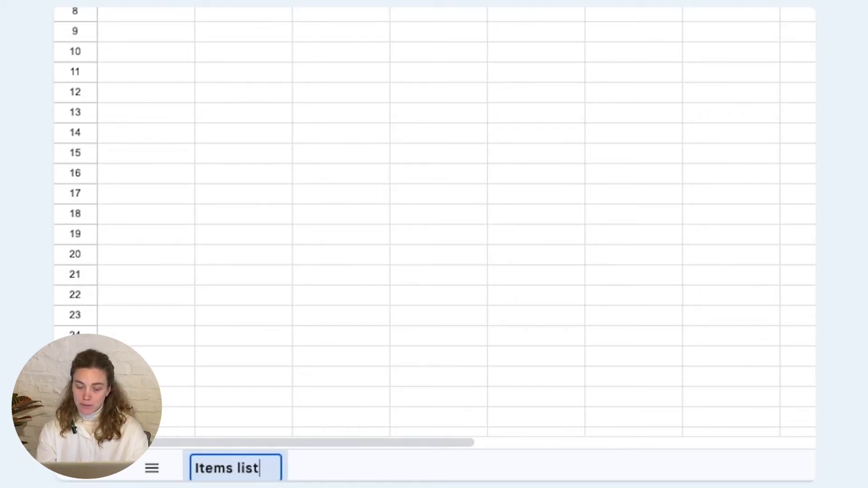
key("Return")
Close the Tables suggestions and add a dropdown validation rule to the Unit of measure cells C2:C1000.
left_click(119, 157)
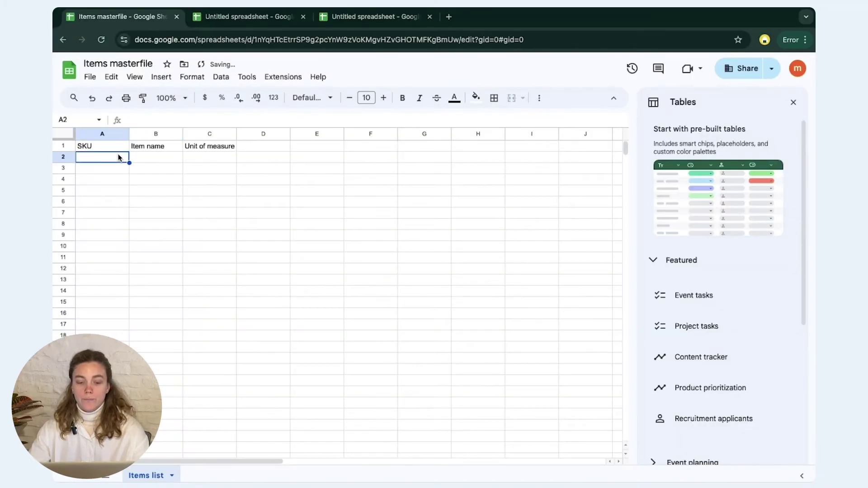
left_click(203, 158)
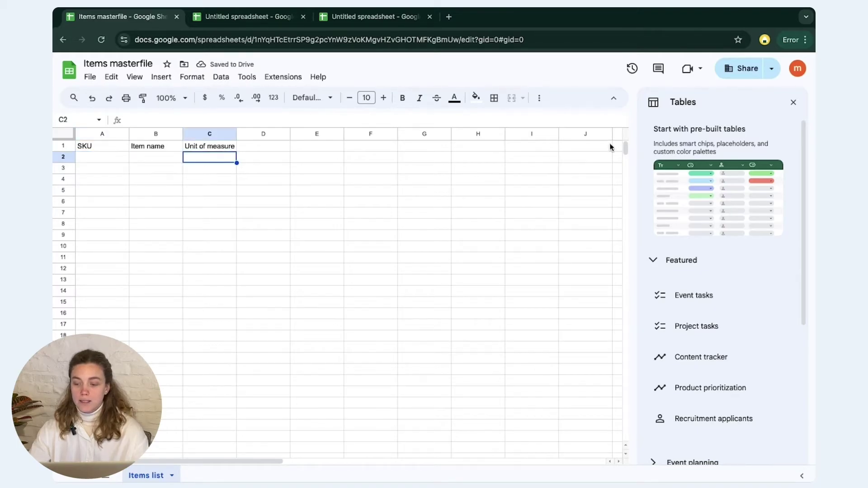
left_click(794, 104)
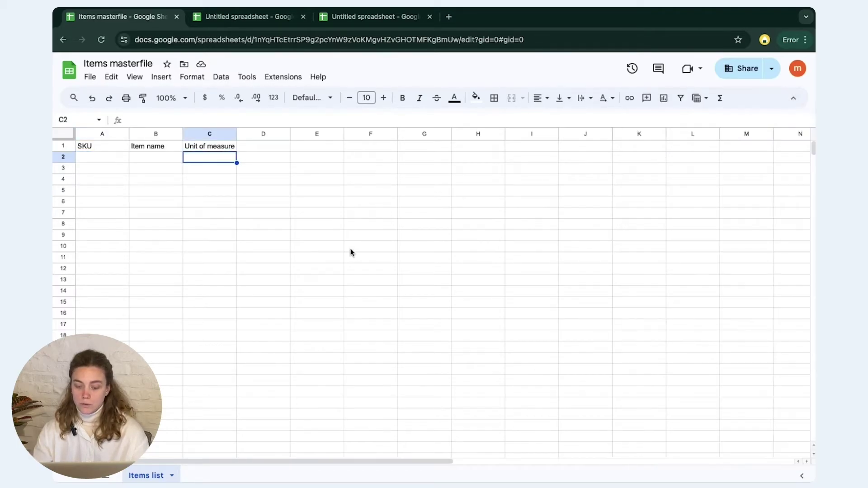
key("ctrl+shift+Down")
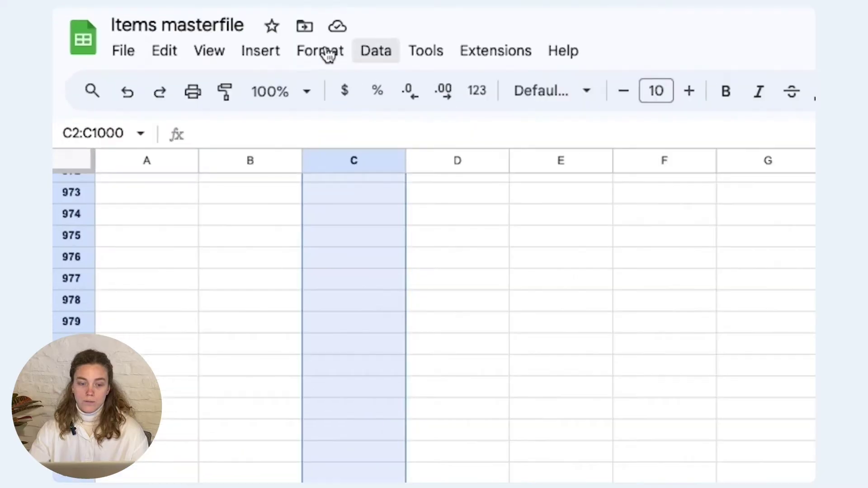
left_click(275, 51)
left_click(339, 260)
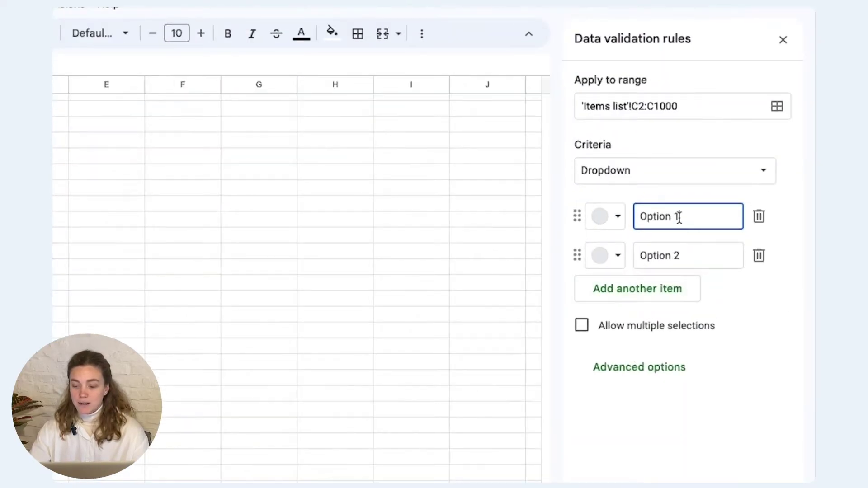
Define unit, sheet and roll as the dropdown options for the Unit of measure column and save the rule.
triple_click(679, 217)
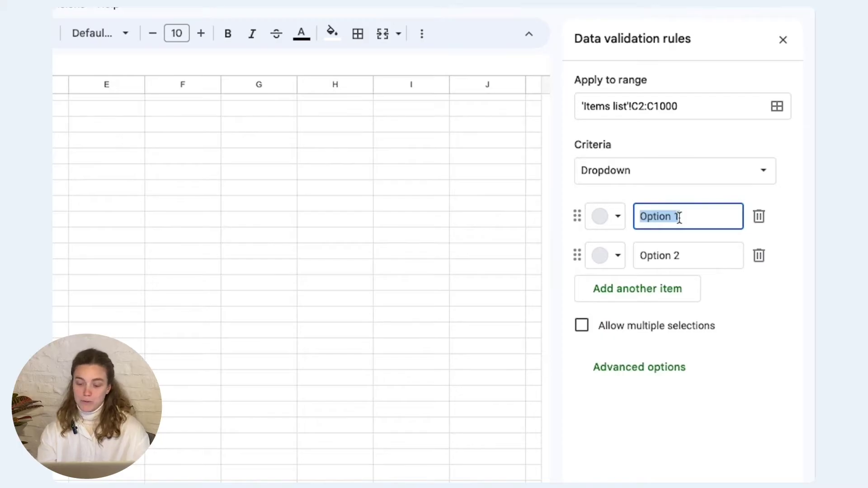
type("unit")
double_click(708, 255)
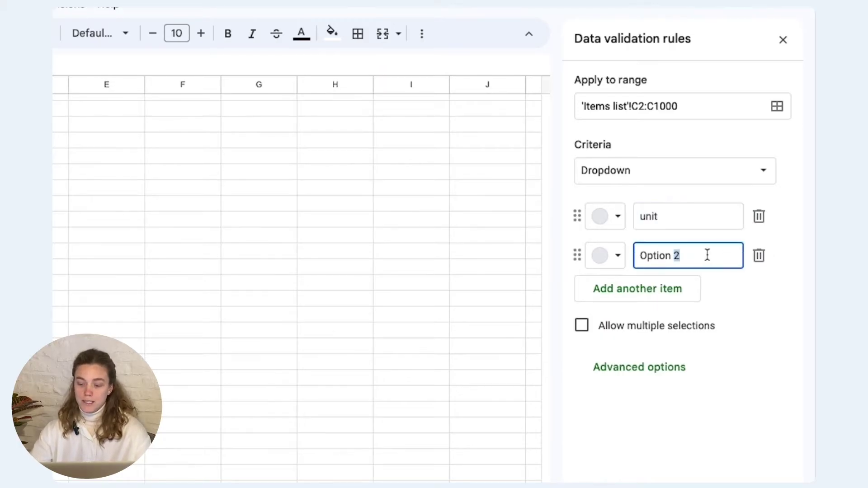
triple_click(707, 254)
type("sheet")
key("Return")
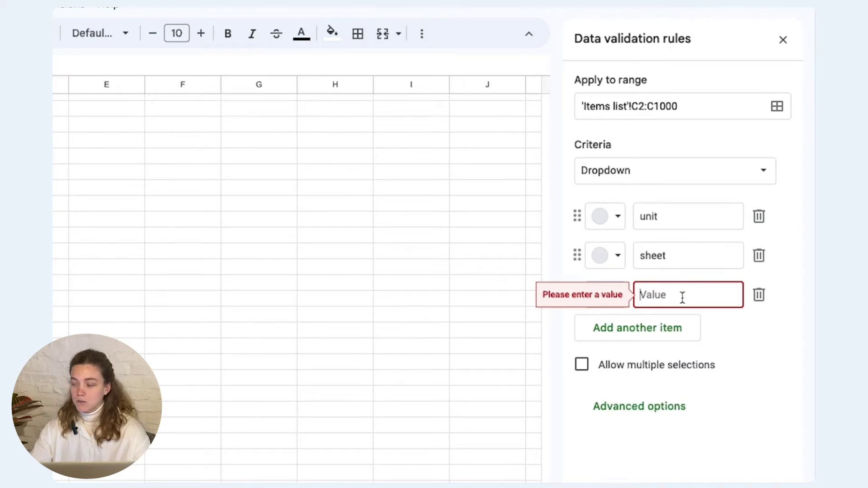
type("roll")
left_click(747, 487)
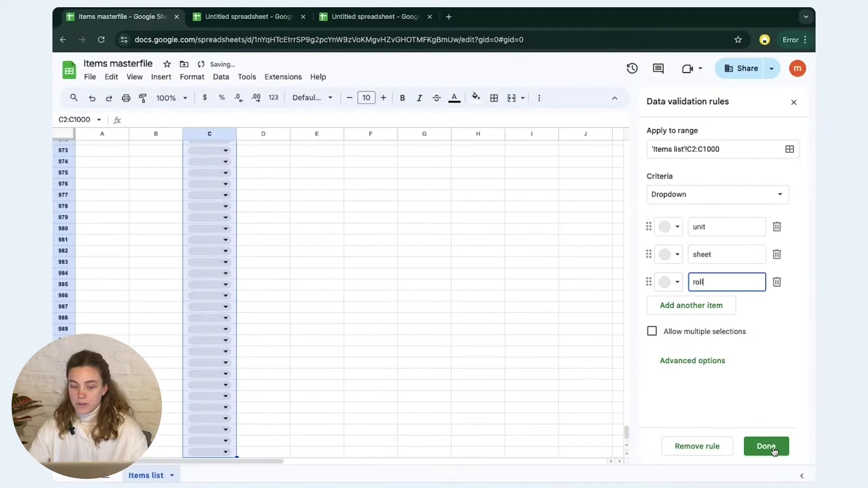
Make the header row 1 bold and close the data validation rules.
left_click(259, 317)
key("Left")
key("ctrl+Up")
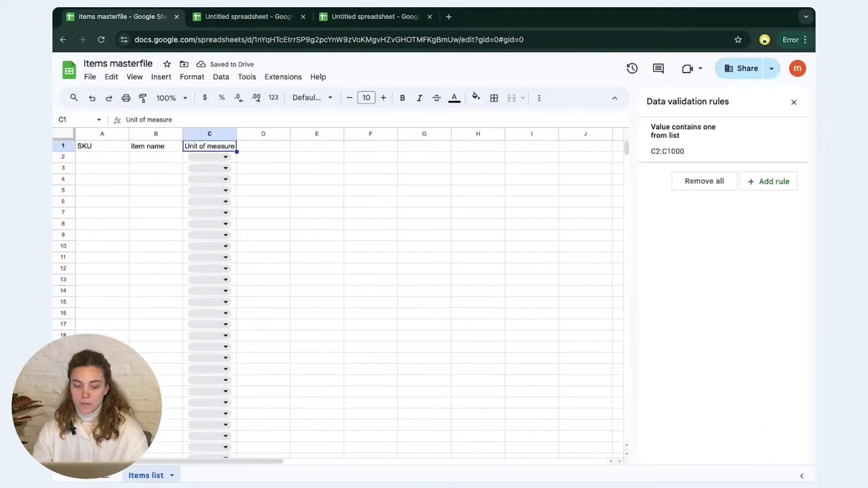
key("Down")
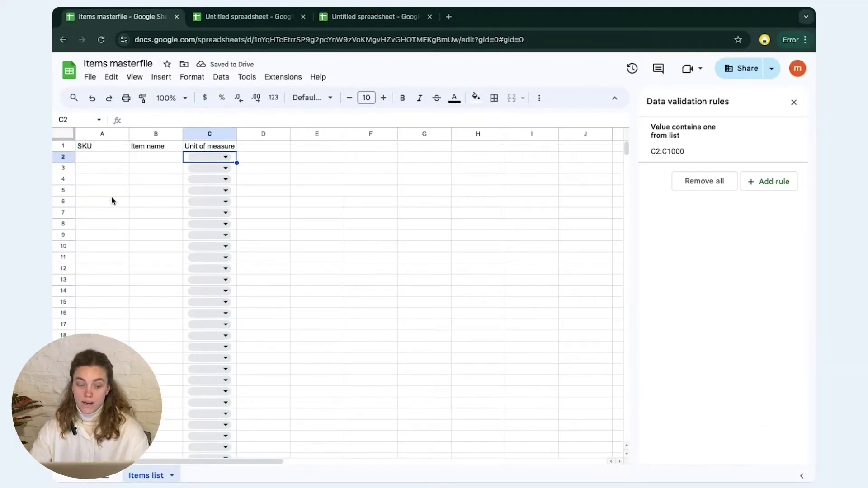
left_click(64, 146)
key("ctrl+b")
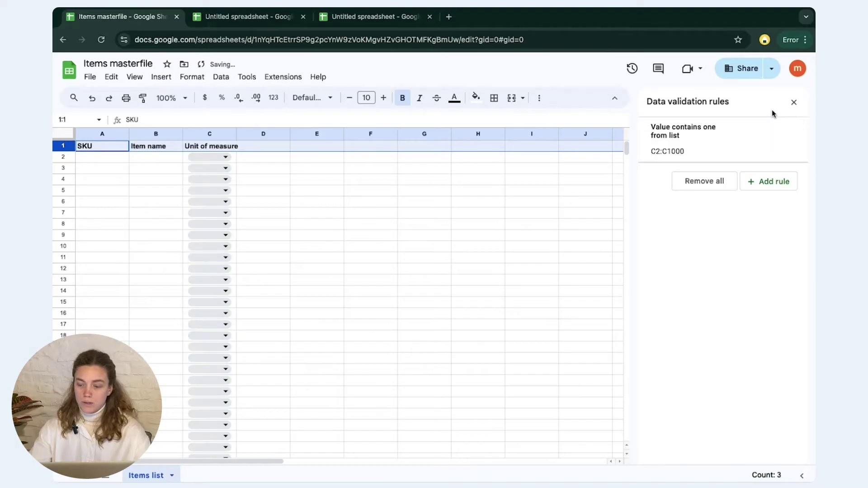
left_click(794, 102)
Widen columns A to C together to an equal width that fits the headers.
left_click(107, 134)
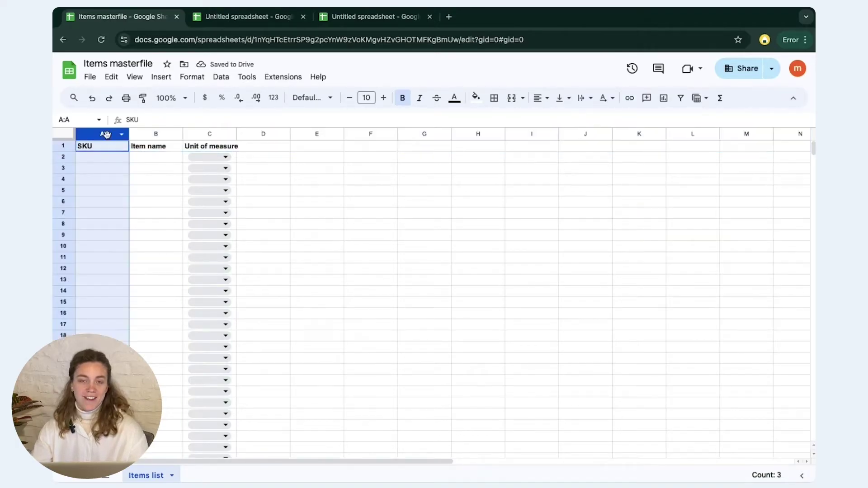
left_click(186, 134, "shift")
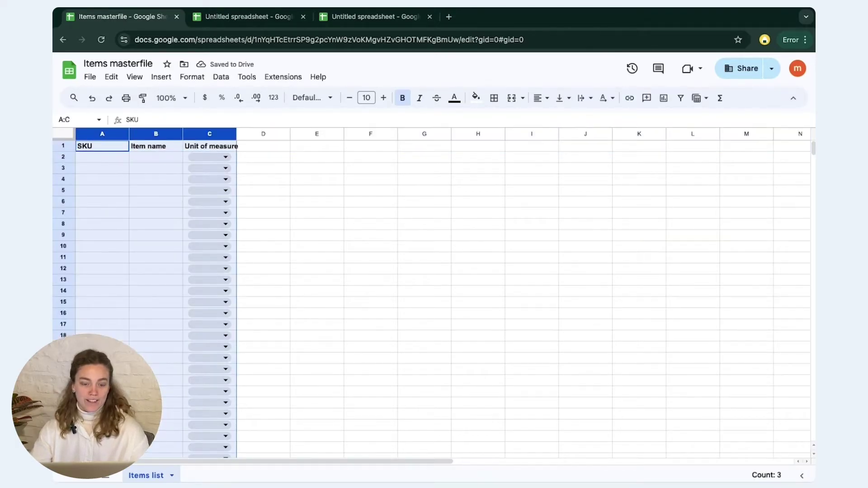
double_click(182, 131)
left_click_drag(133, 134, 159, 134)
left_click(194, 179)
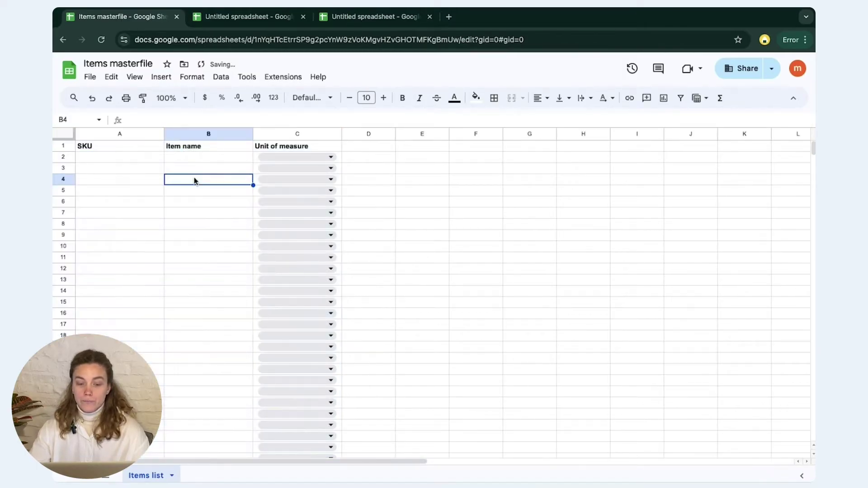
Paste the copied list of SKUs and item names into columns A and B, starting at cell A2.
left_click(163, 161)
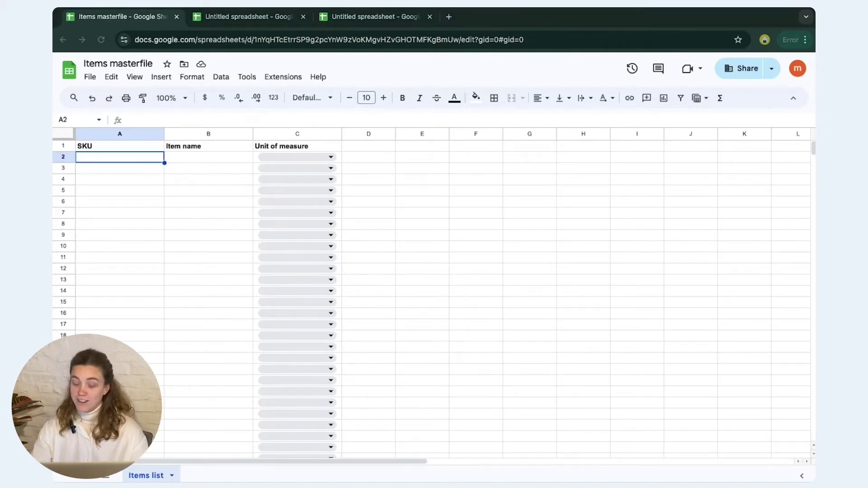
left_click(116, 160)
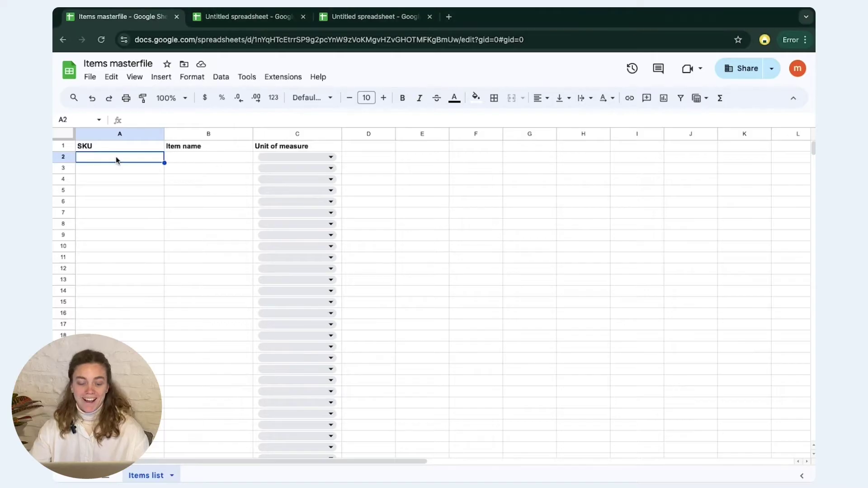
key("super+v")
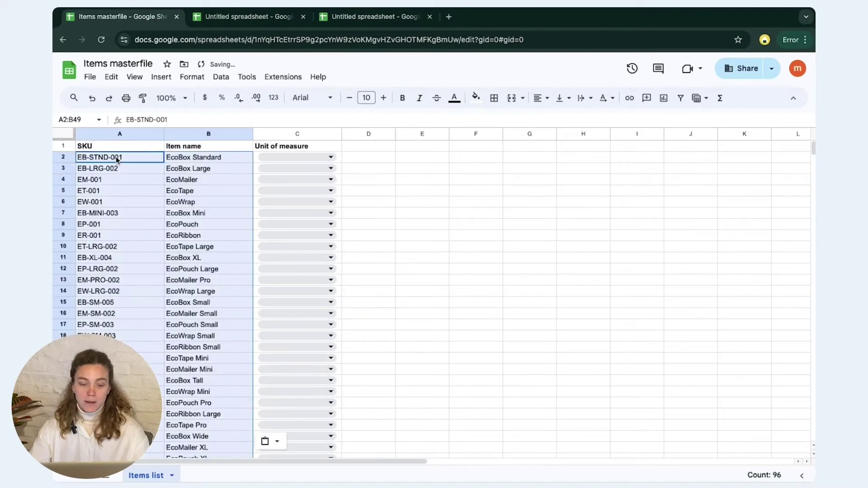
left_click(131, 222)
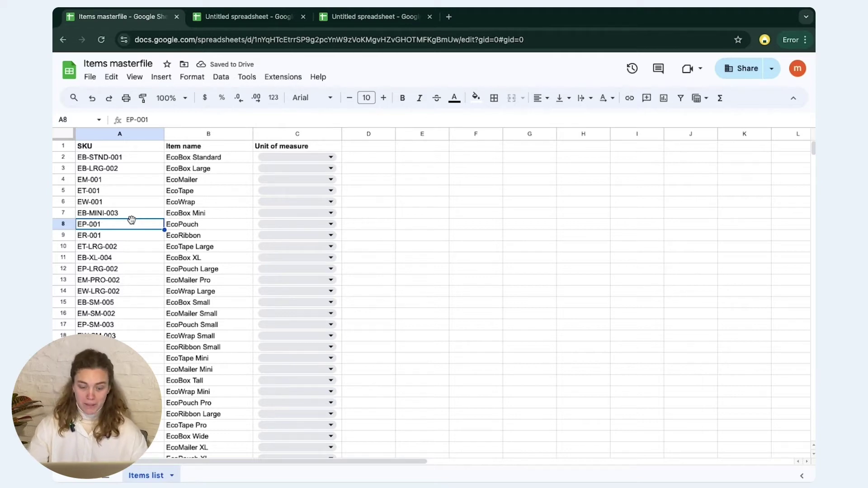
Insert two empty columns to the left of the SKU and Item name columns.
left_click(158, 234)
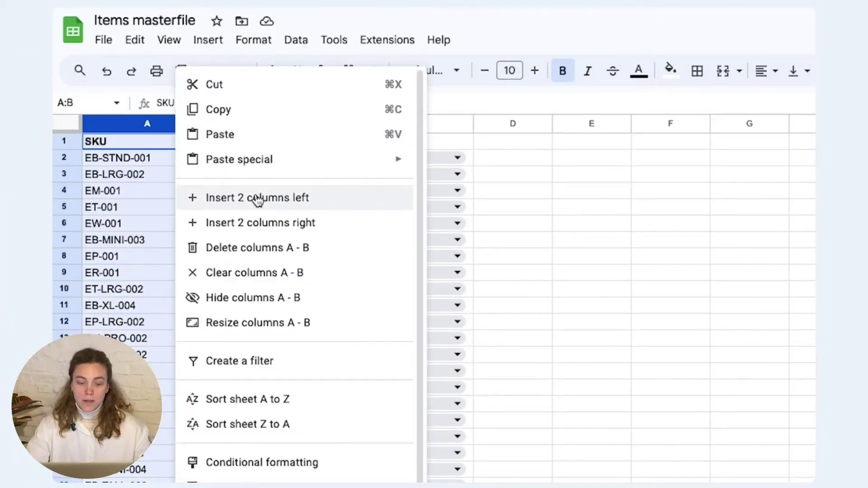
left_click(255, 197)
left_click(255, 198)
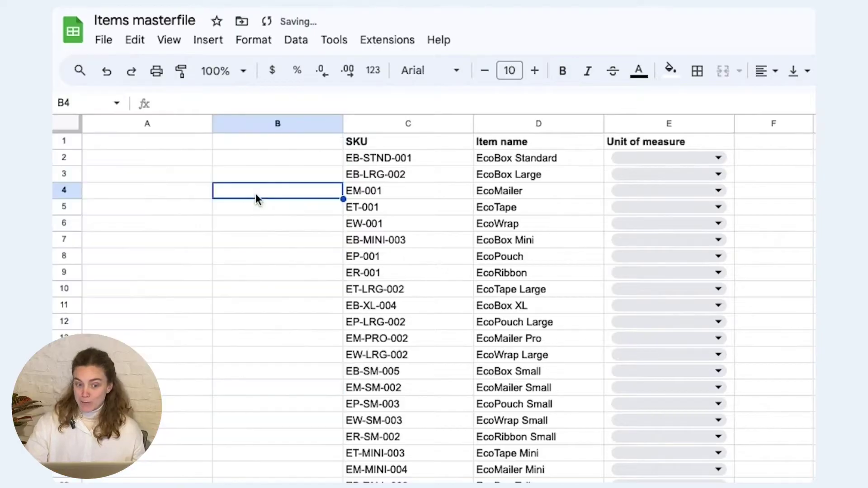
Enter the headers "Record date" in A1 and "Submitted by" in B1.
left_click(145, 141)
type("Record date")
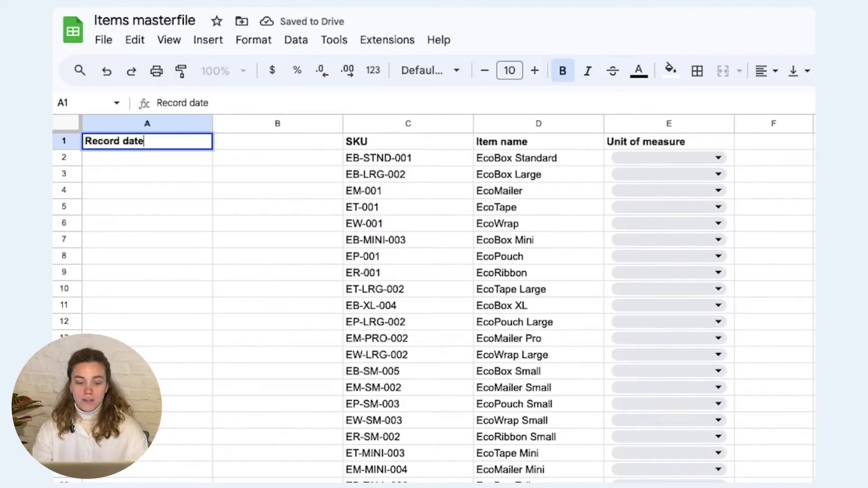
key("Tab")
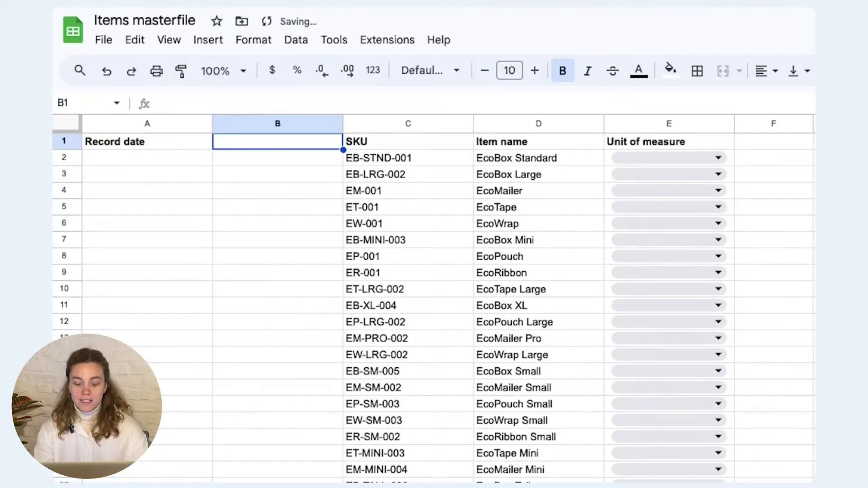
type("Submitt")
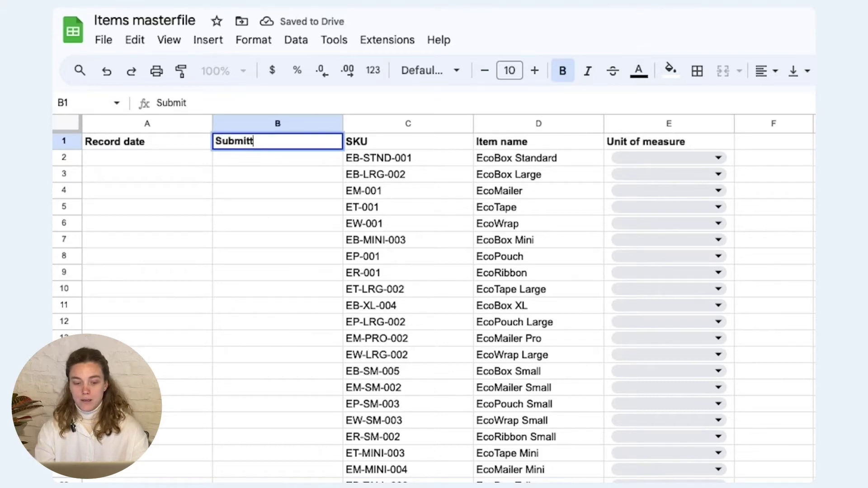
type("ed by")
key("Return")
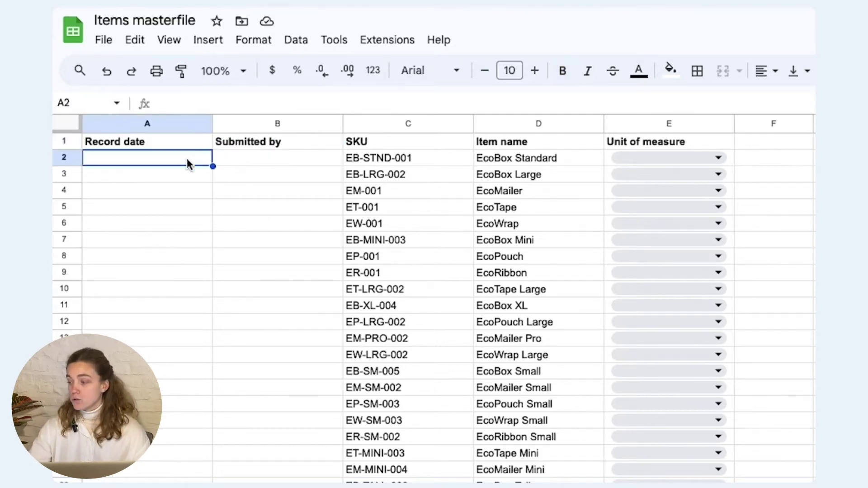
Paste the copied record dates and submitter e-mail addresses into columns A and B, starting at cell A2.
key("ctrl+v")
left_click(226, 293)
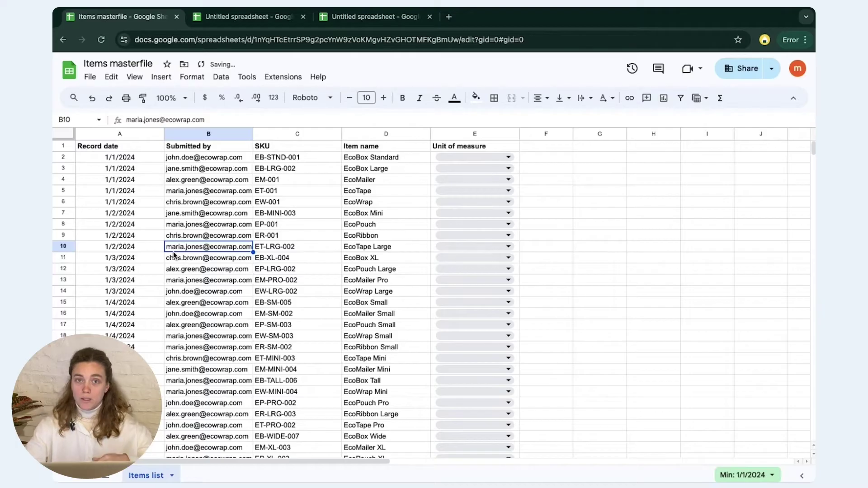
mouse_move(174, 255)
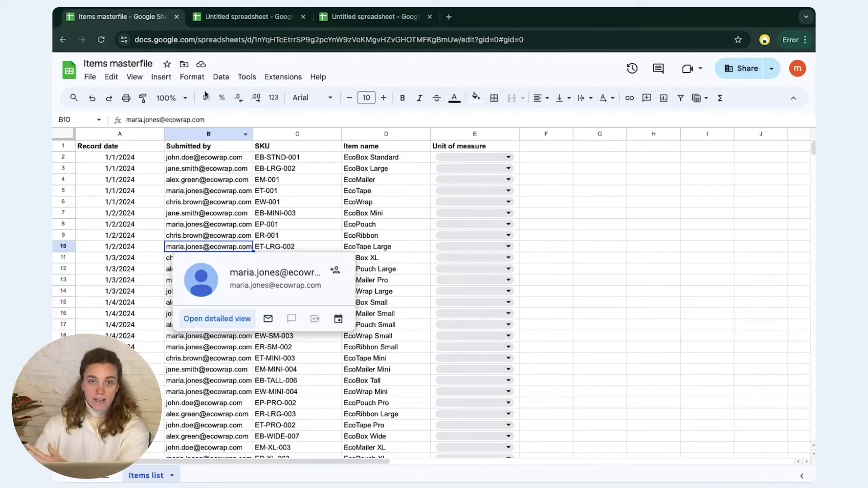
Switch to the first untitled spreadsheet and rename it "Check in file".
left_click(231, 26)
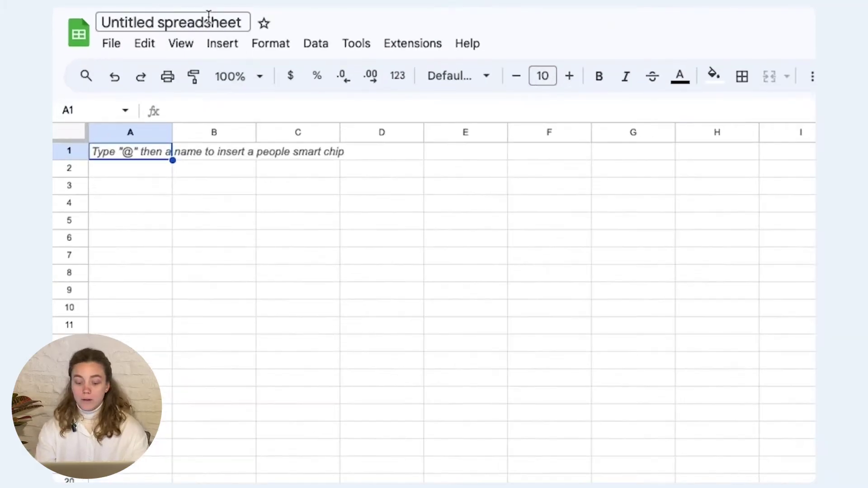
left_click(153, 60)
type("Check in file")
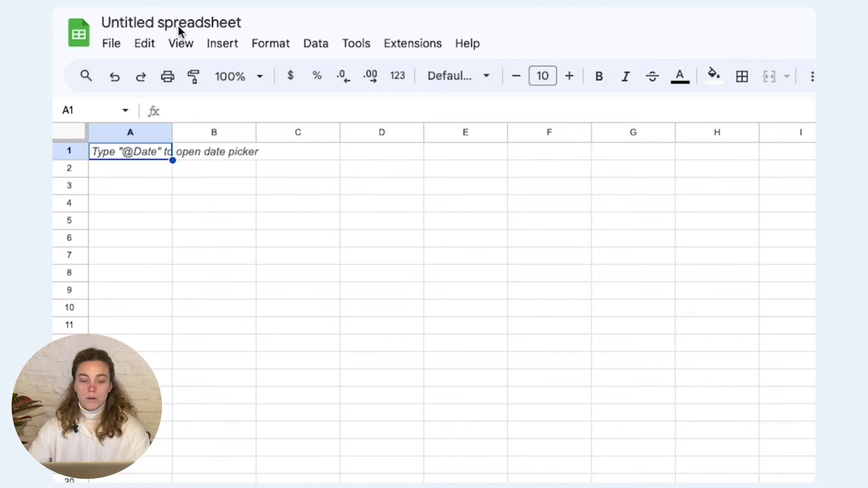
Rename the remaining untitled spreadsheet "Check out file".
left_click(178, 23)
type("Check out file")
key("Return")
left_click(319, 193)
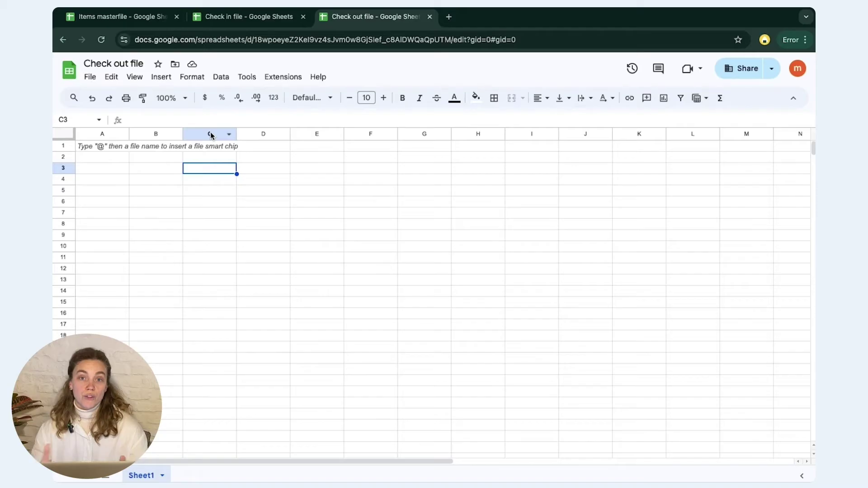
Enter the headers "Check out date", "Submitted by", "Item name" and "Unit of measure" in cells A1 to D1 of the Check out file.
left_click(119, 148)
type("Check out date")
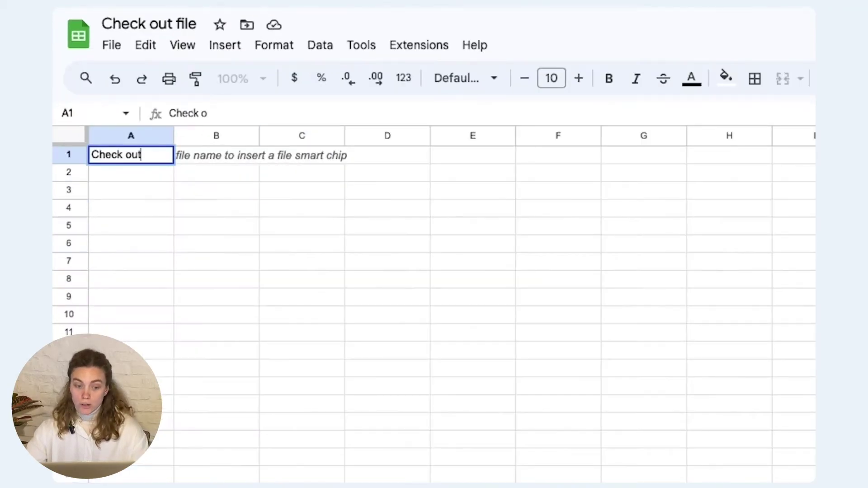
key("Tab")
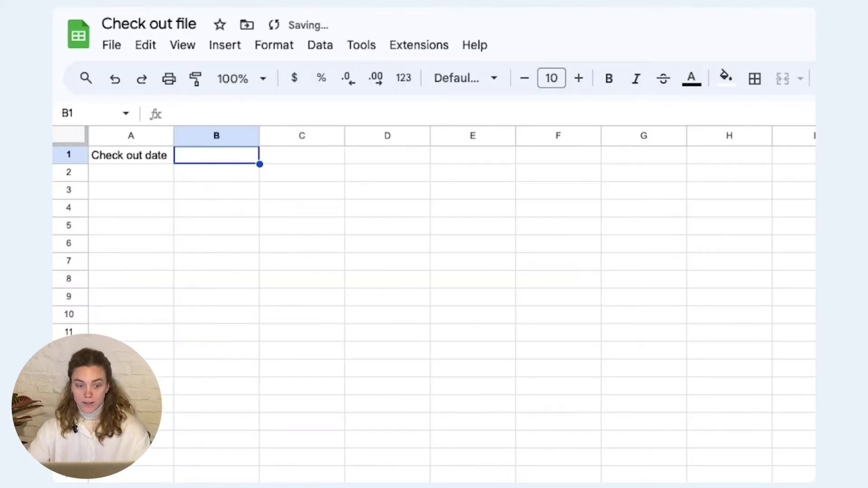
type("Submitted by")
key("Tab")
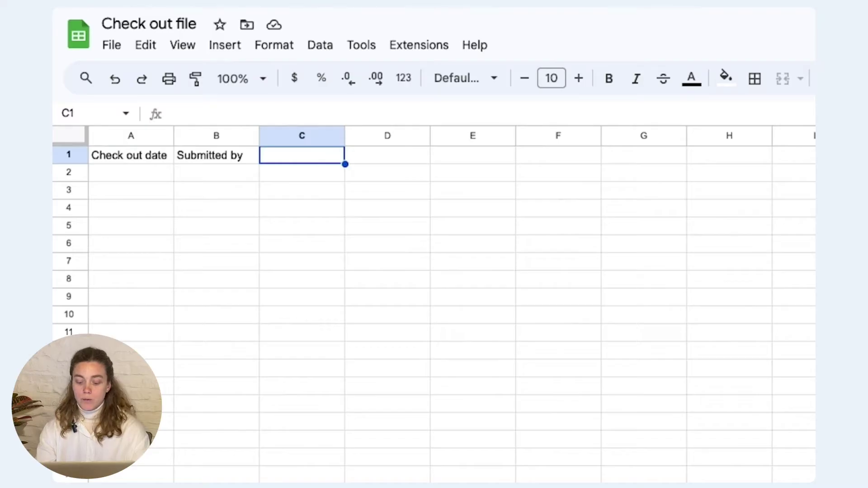
type("Item name")
key("Tab")
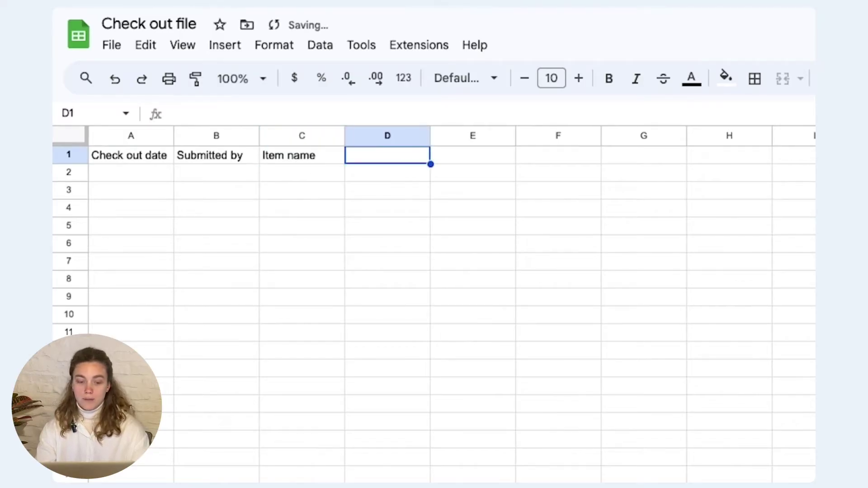
type("Unit of measure")
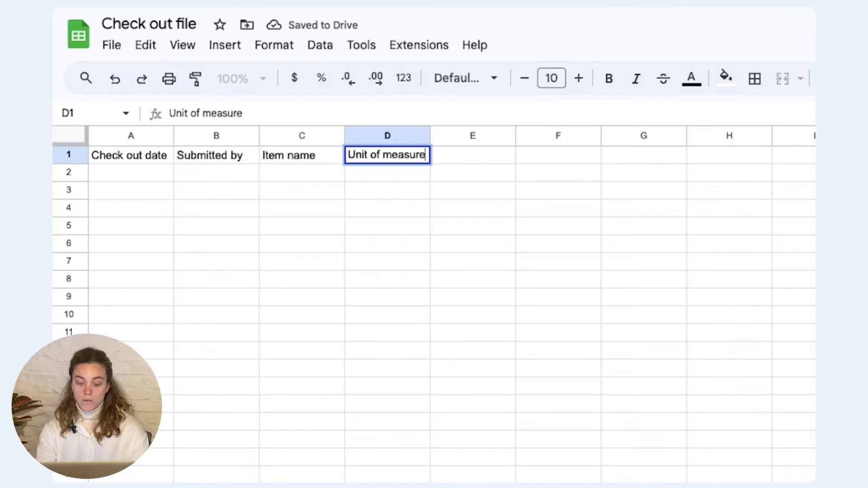
key("Tab")
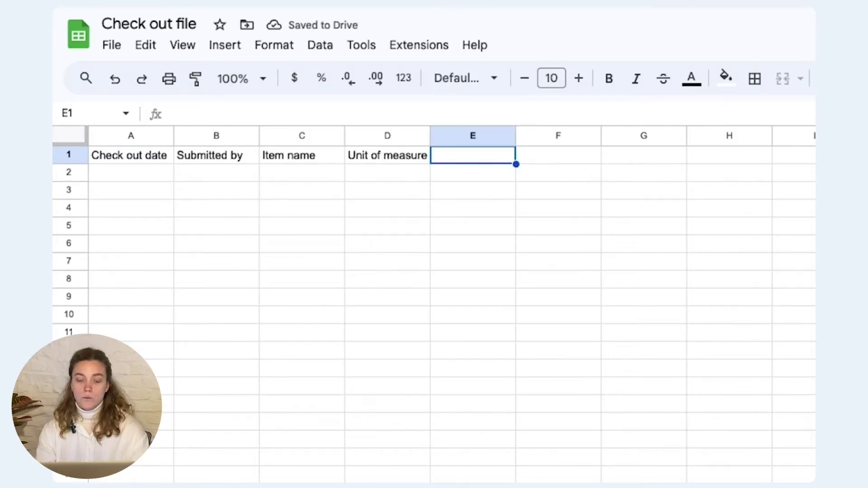
Add the headers "Volume" in E1 and "SKU" in F1.
type("Voume")
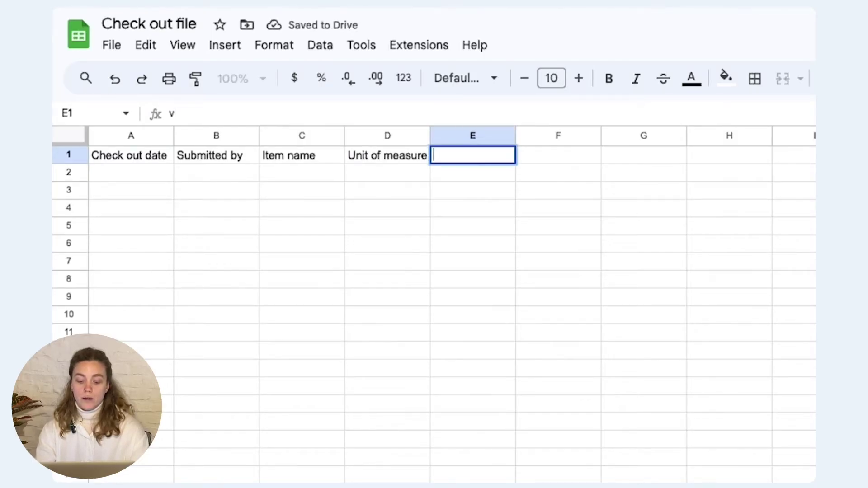
key("BackSpace")
key("BackSpace")
key("BackSpace")
type("lume")
key("Tab")
type("SKU")
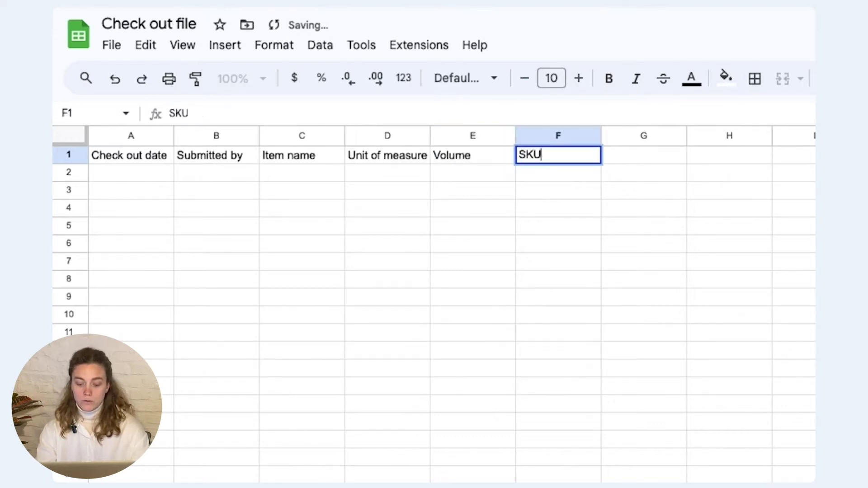
key("Return")
Make the headers in cells A1 to F1 of the Check out file bold.
key("Up")
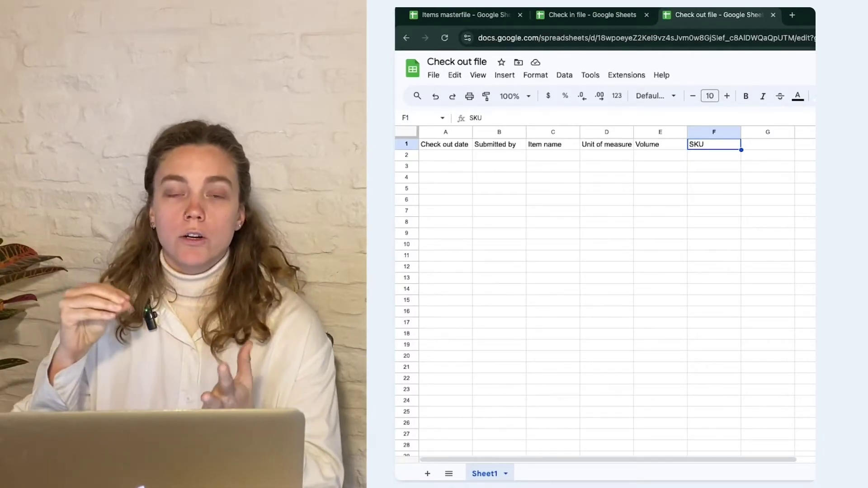
key("shift+super+Left")
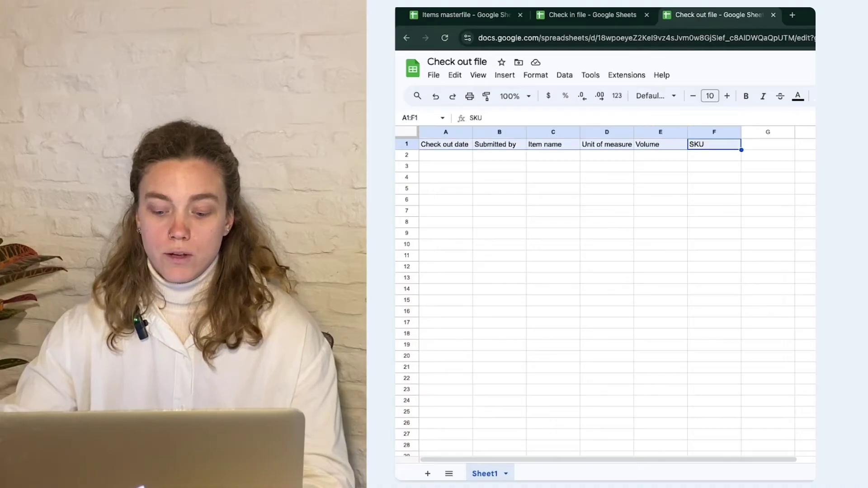
key("super+b")
left_click(563, 211)
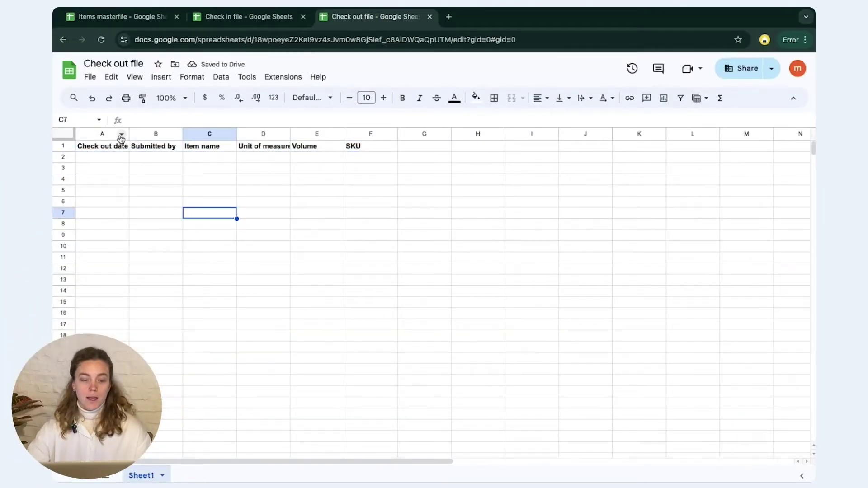
left_click(331, 159)
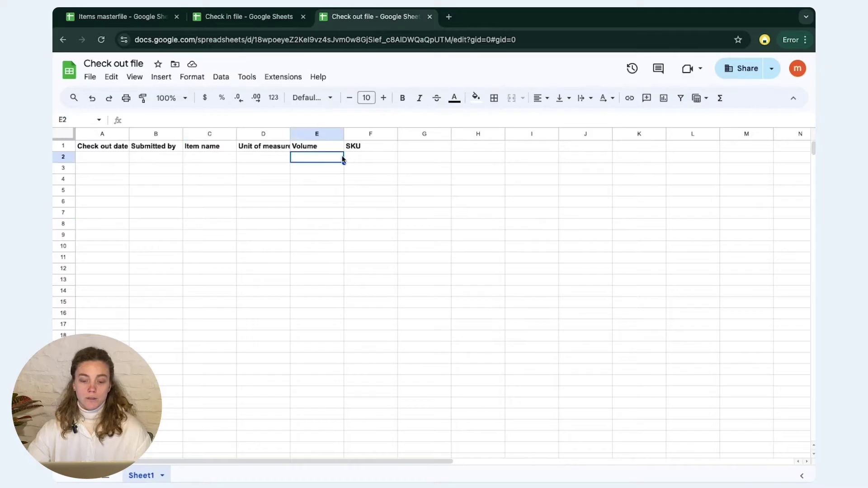
left_click(363, 158)
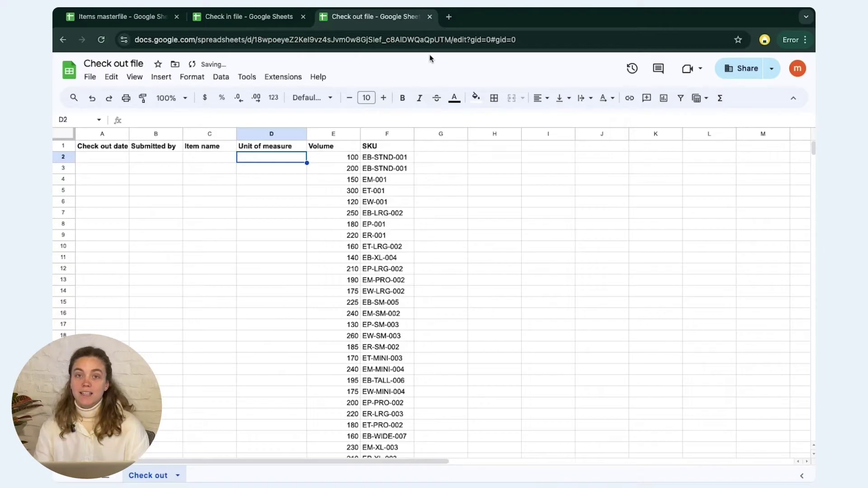
Open Sheetgo at app.sheetgo.com in a new browser tab.
left_click(448, 18)
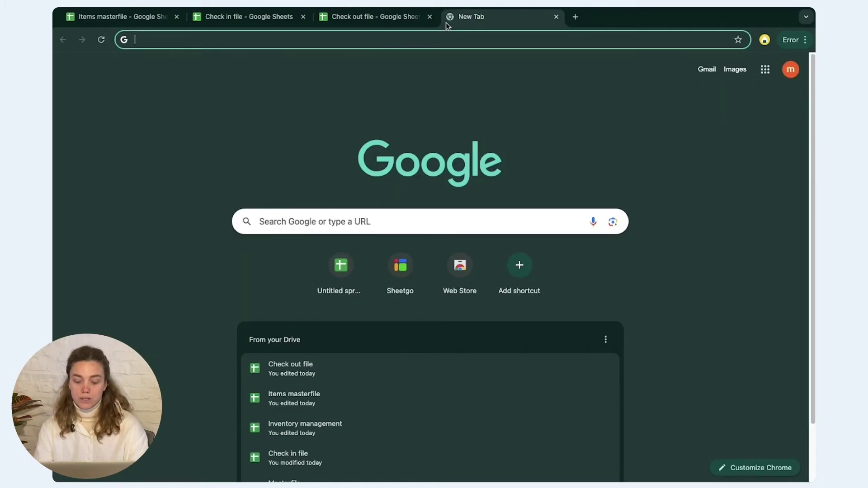
type("app")
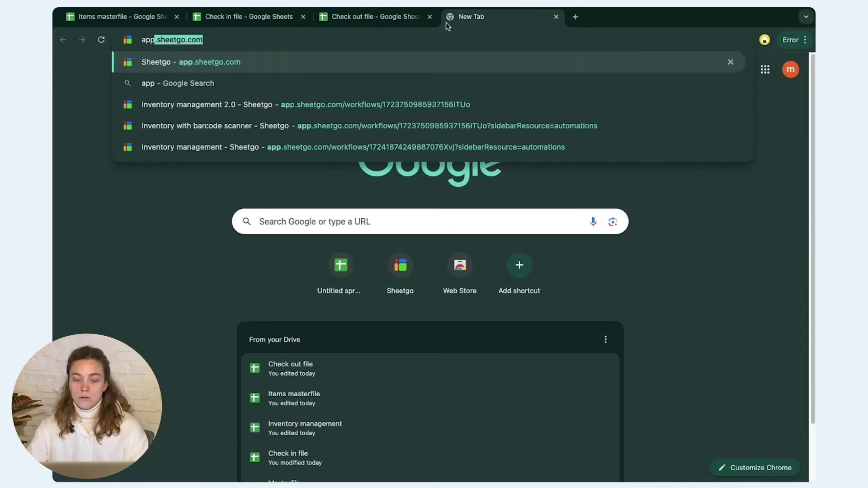
key("Return")
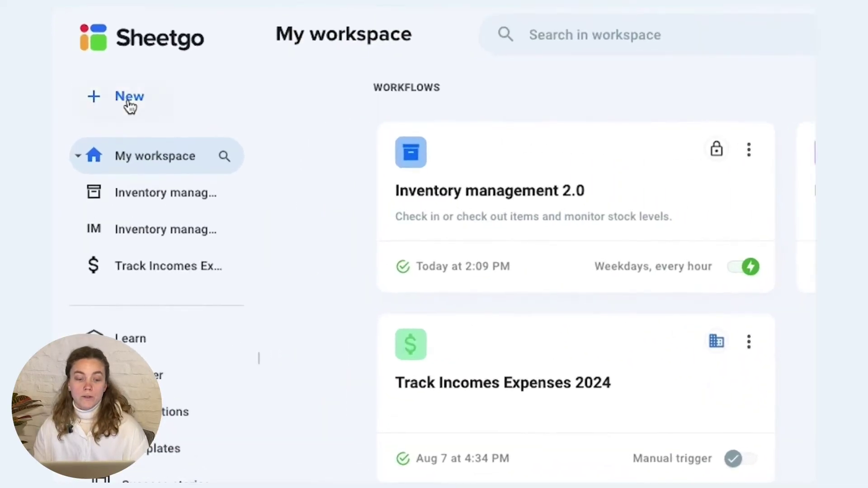
Create a blank workflow and name it "Inventory management video".
left_click(97, 112)
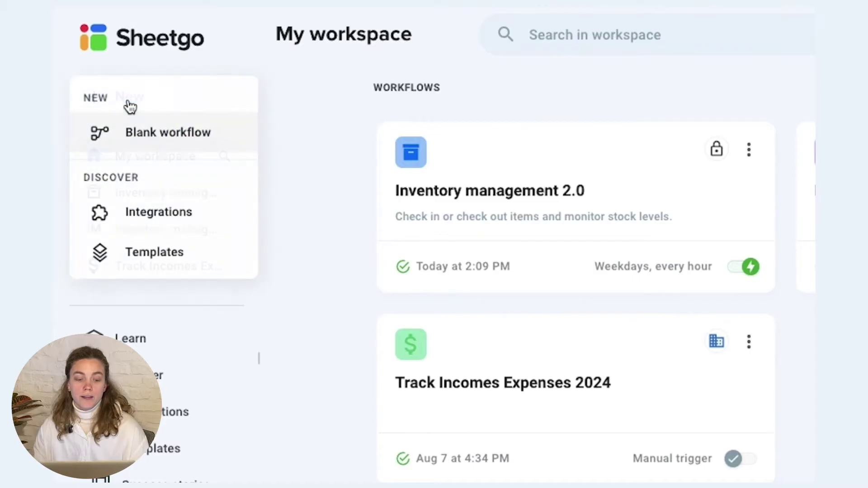
left_click(141, 131)
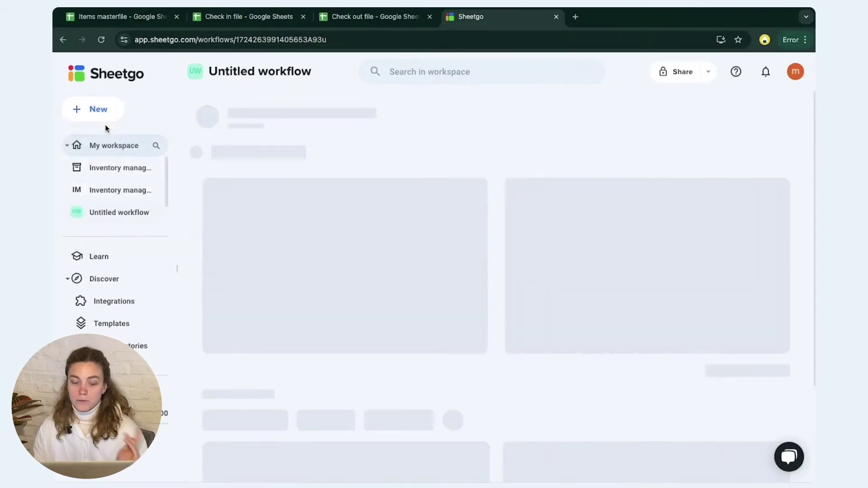
left_click(255, 72)
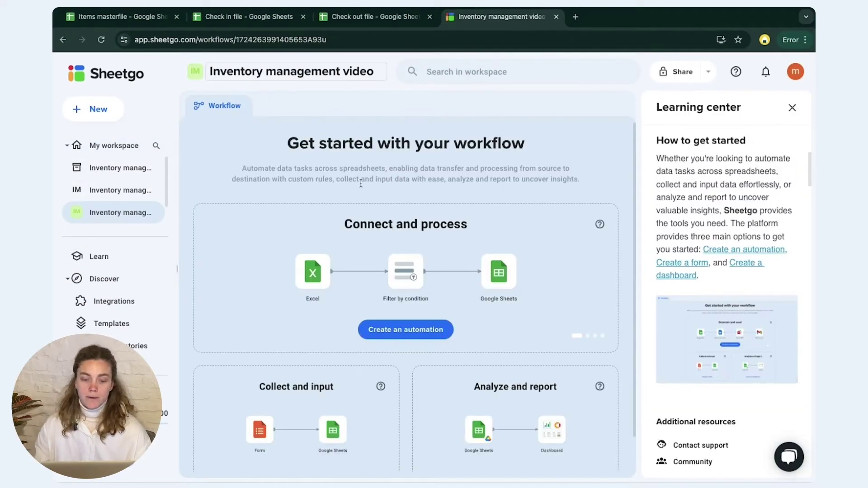
Start a new automation with Google Sheets as the data source and open the source file selection.
left_click(416, 322)
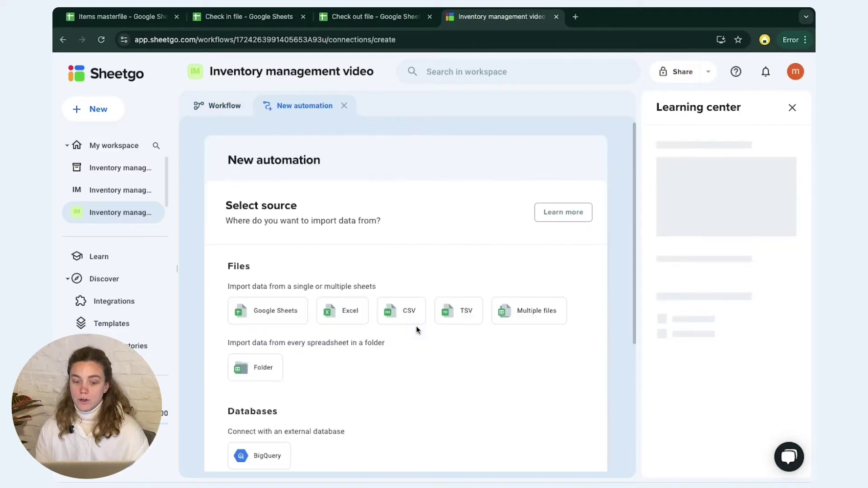
left_click(262, 317)
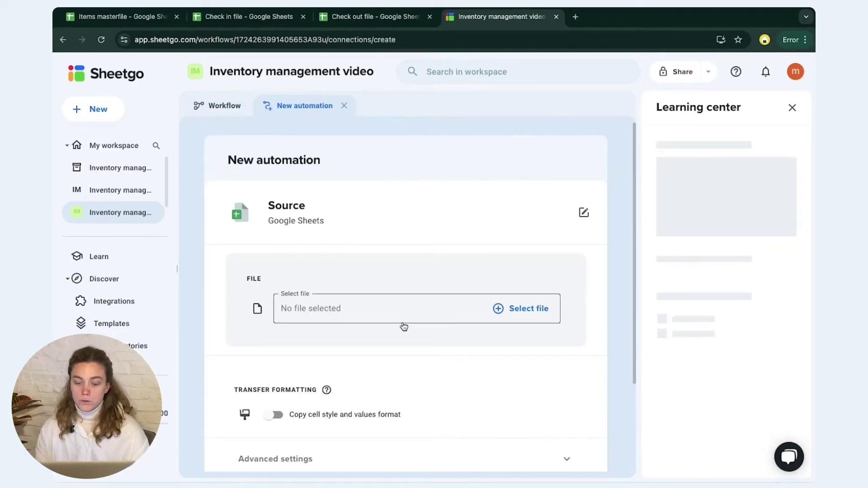
left_click(499, 320)
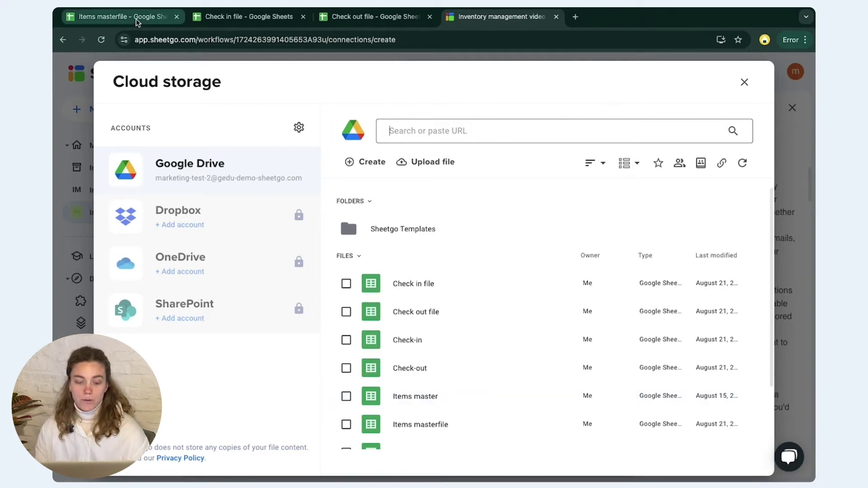
Find the Items masterfile in cloud storage using its copied spreadsheet URL and choose it as the source file.
left_click(138, 20)
left_click(170, 38)
key("ctrl+c")
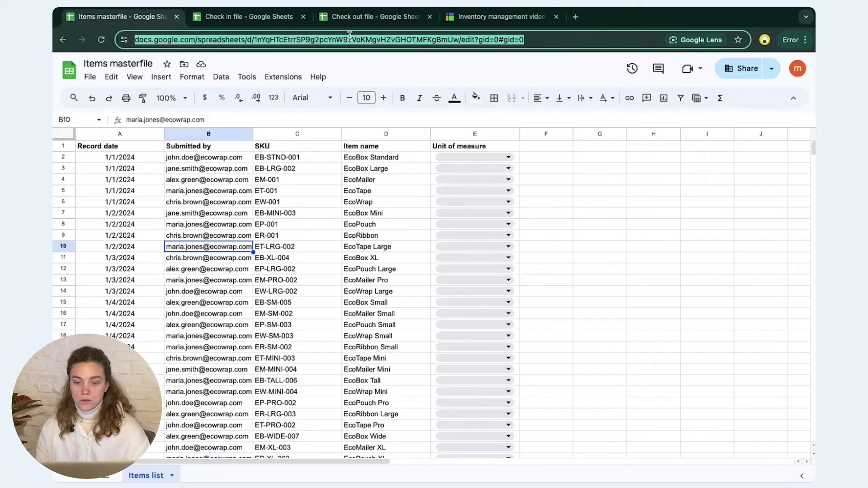
left_click(476, 20)
left_click(482, 133)
key("ctrl+v")
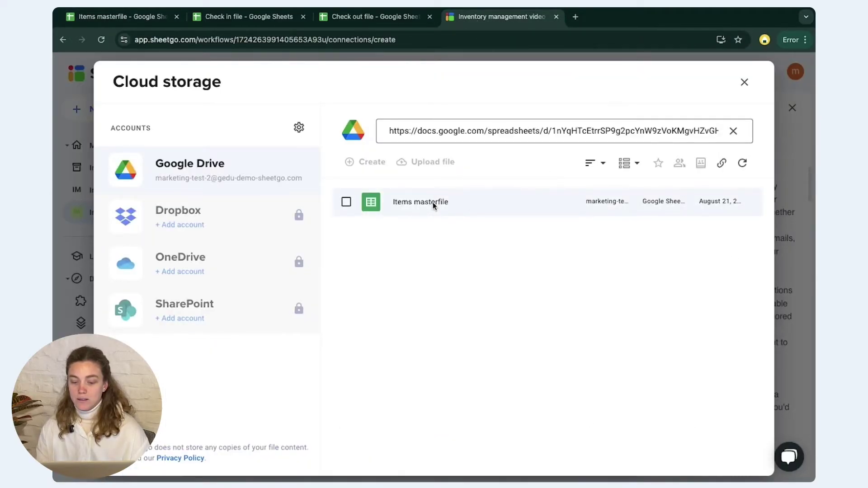
left_click(432, 202)
Close the Learning center beside the new automation and go to the end of the source settings.
scroll(439, 314, "down", 3)
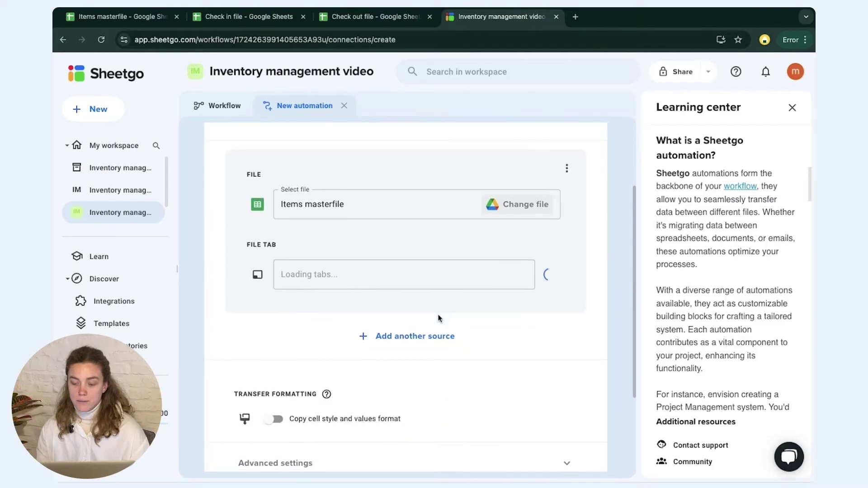
left_click(792, 109)
scroll(479, 296, "down", 3)
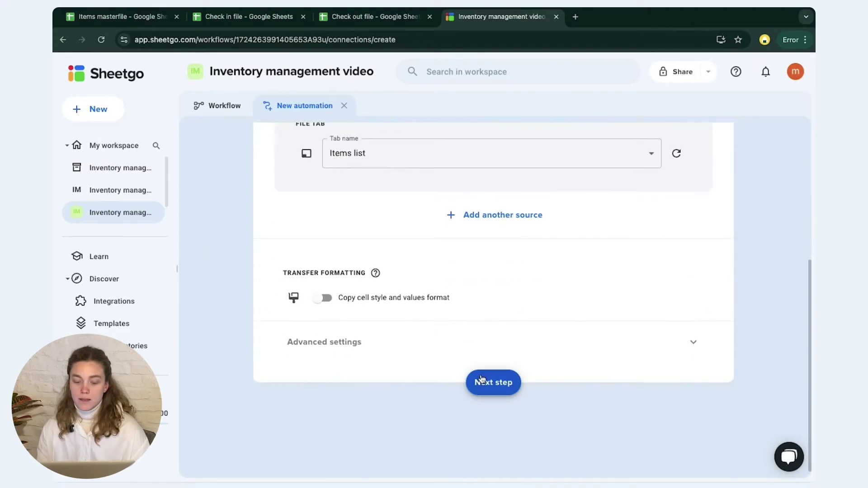
Finish the source settings and choose Google Sheets as the destination type for the automation.
left_click(491, 382)
left_click(497, 381)
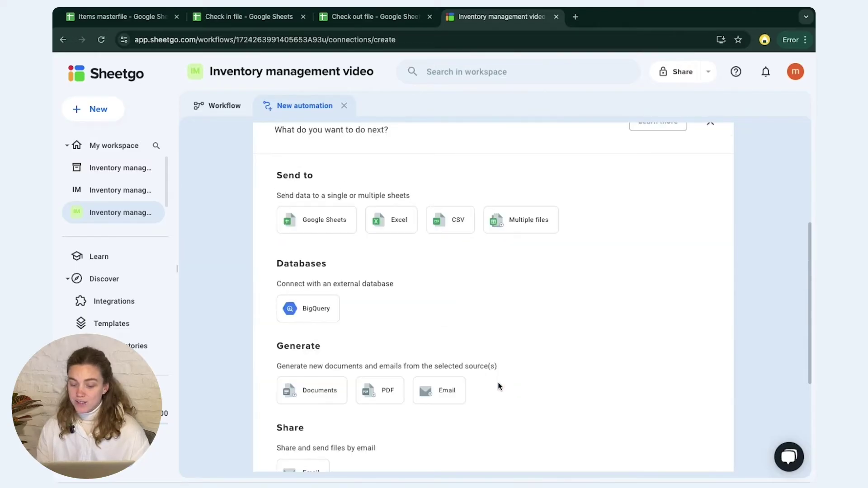
scroll(499, 381, "down", 5)
scroll(415, 362, "up", 5)
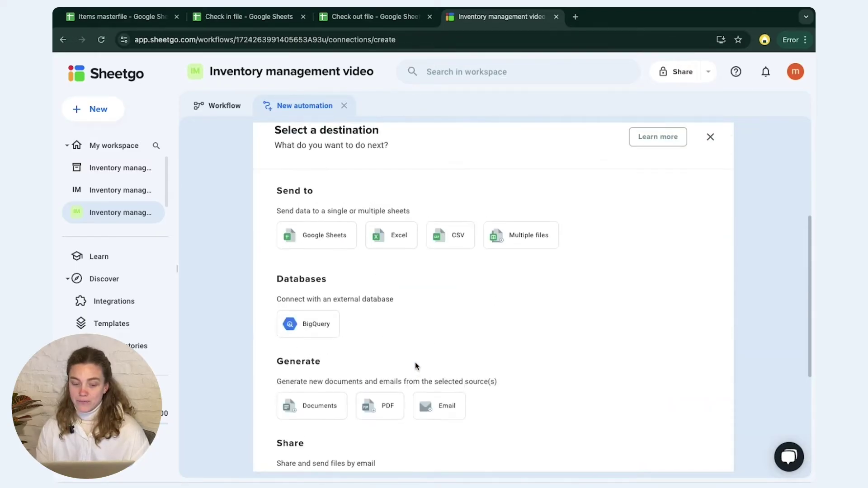
left_click(335, 240)
scroll(382, 345, "down", 2)
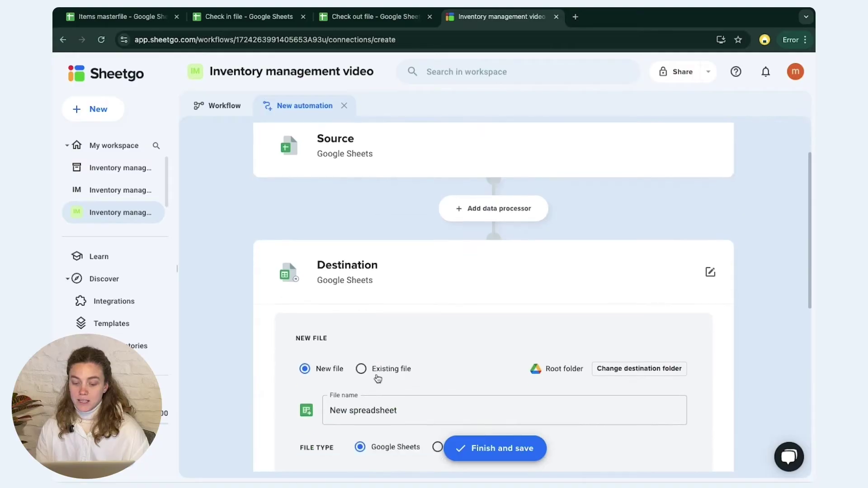
Set the destination to an existing file and choose the Check in file by its copied spreadsheet URL.
left_click(380, 369)
left_click(409, 410)
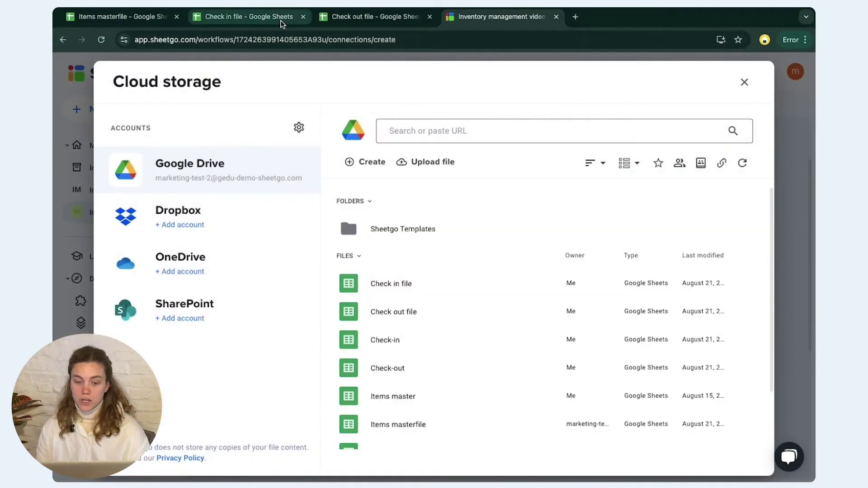
left_click(282, 19)
left_click(298, 34)
key("ctrl+c")
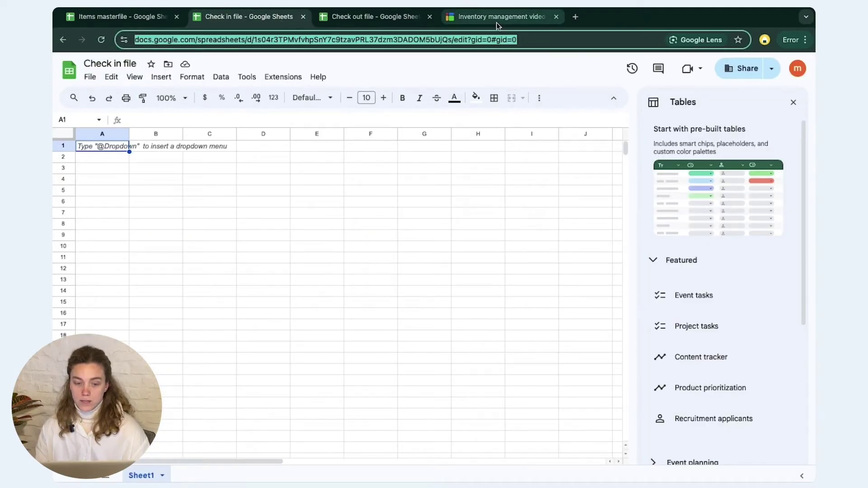
left_click(497, 17)
left_click(469, 128)
key("ctrl+v")
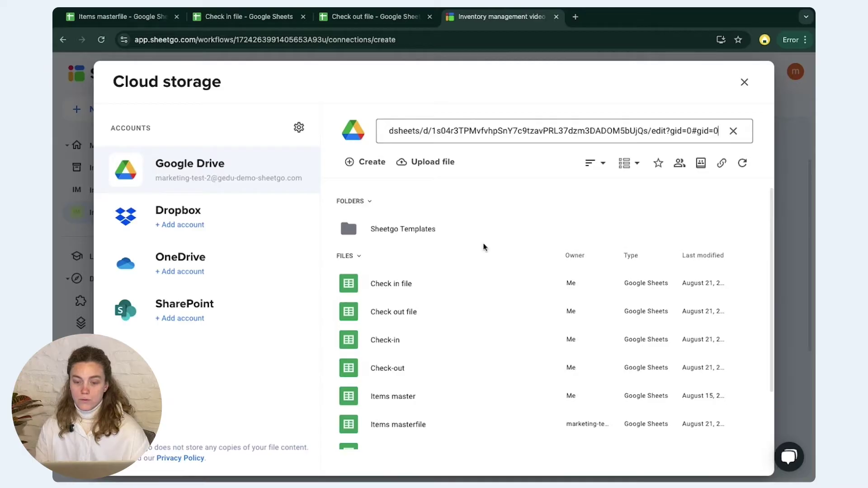
key("Return")
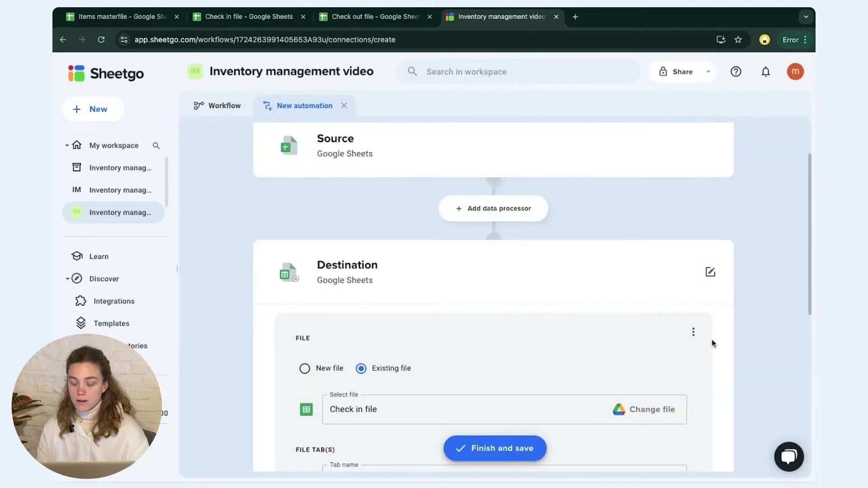
Remove the "Sheetgo_" prefix so the destination tab is named "Items list", and save the automation.
scroll(712, 341, "down", 4)
left_click(367, 317)
left_click_drag(367, 317, 328, 316)
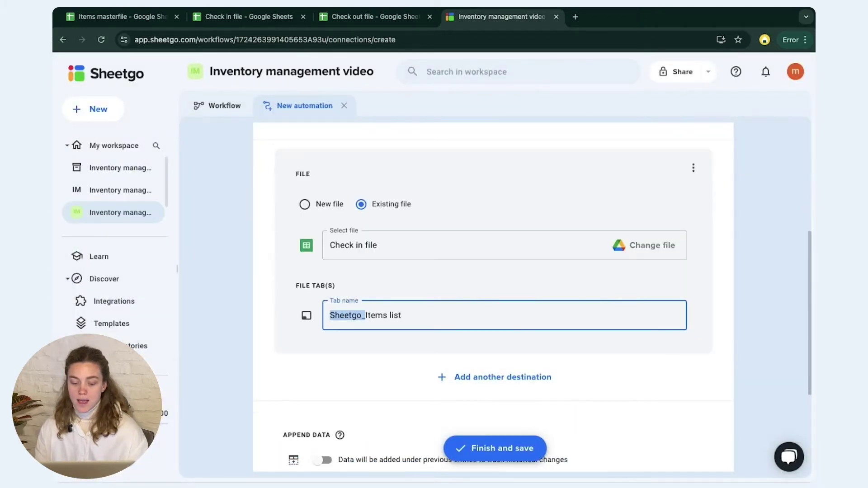
key("BackSpace")
left_click(495, 449)
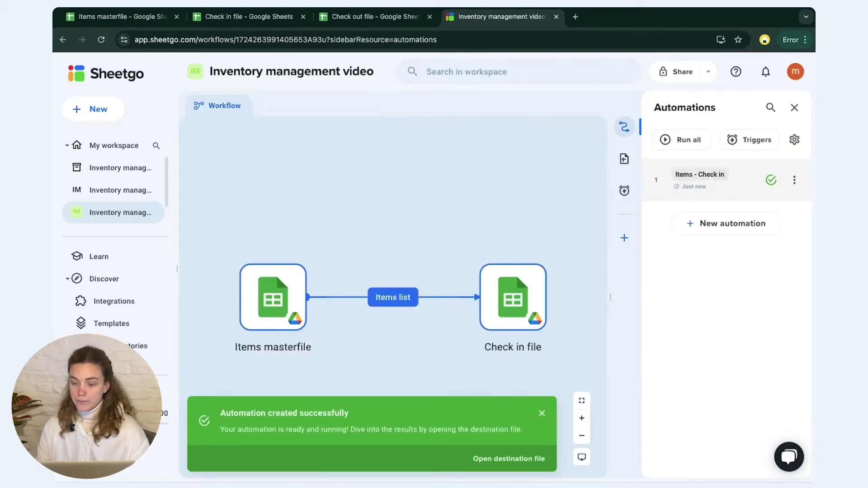
Duplicate the Items - Check in automation and name the copy "Items - Check out".
left_click(795, 181)
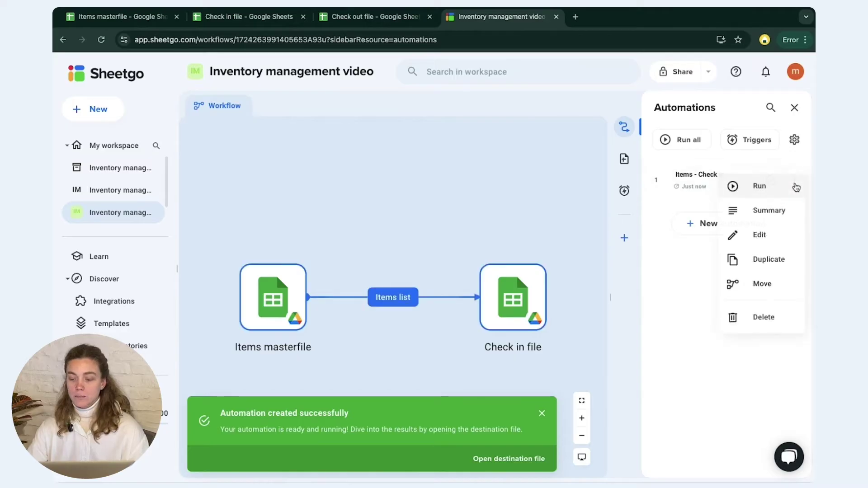
left_click(769, 260)
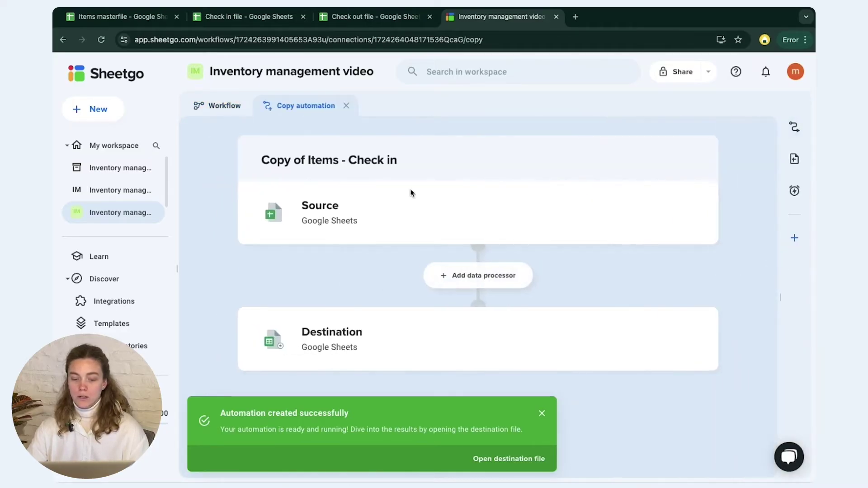
left_click(307, 162)
left_click_drag(307, 162, 262, 161)
key("BackSpace")
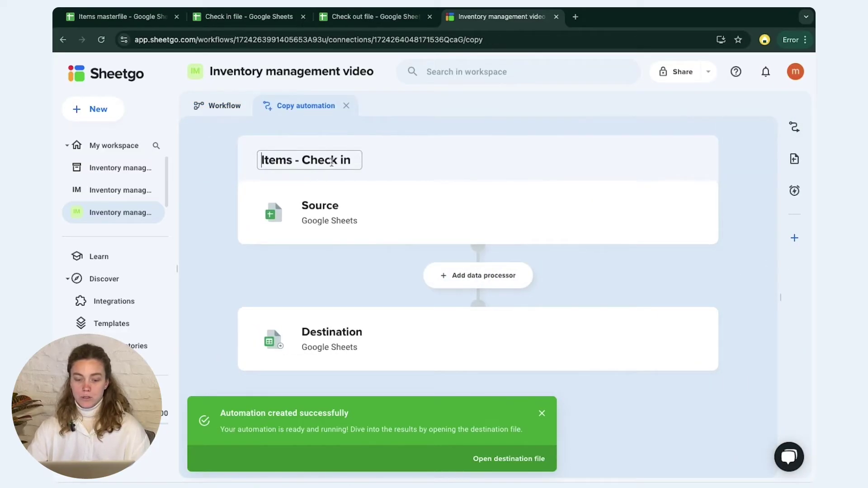
key("BackSpace")
key("BackSpace")
type("out")
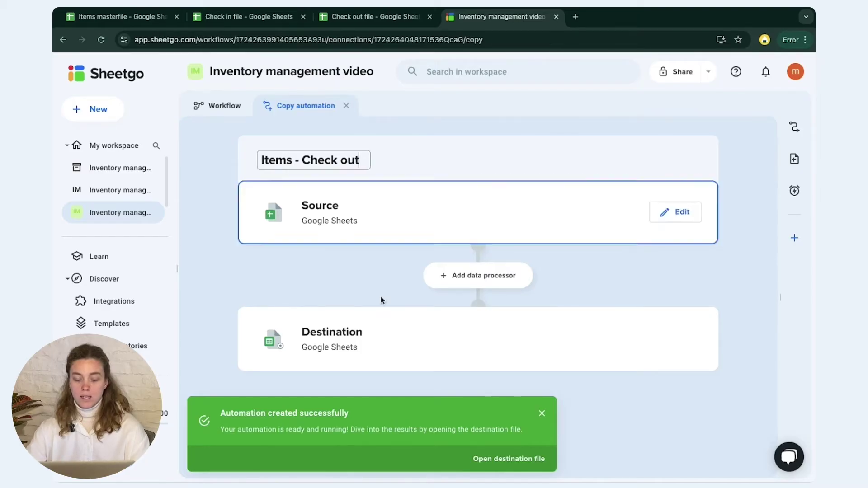
Change the copied automation's destination file to the Check out file using its copied spreadsheet URL.
left_click(388, 335)
scroll(388, 335, "down", 3)
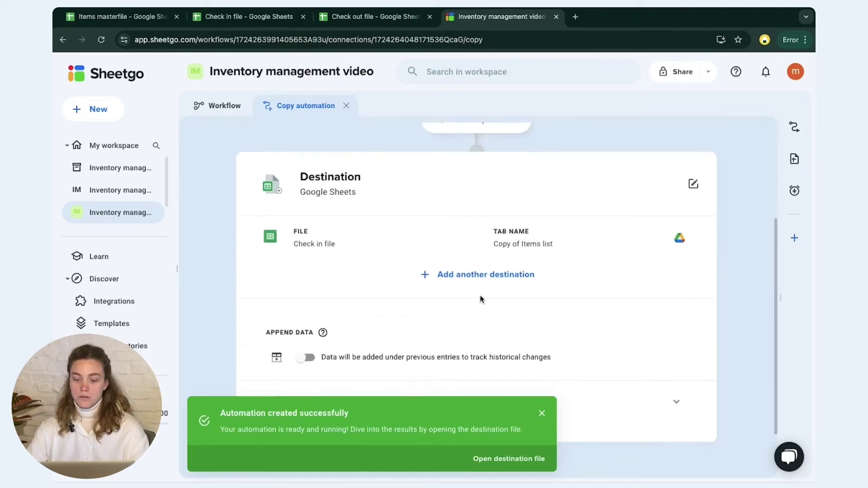
left_click(513, 247)
left_click(364, 323)
left_click(475, 305)
left_click(354, 20)
left_click(353, 39)
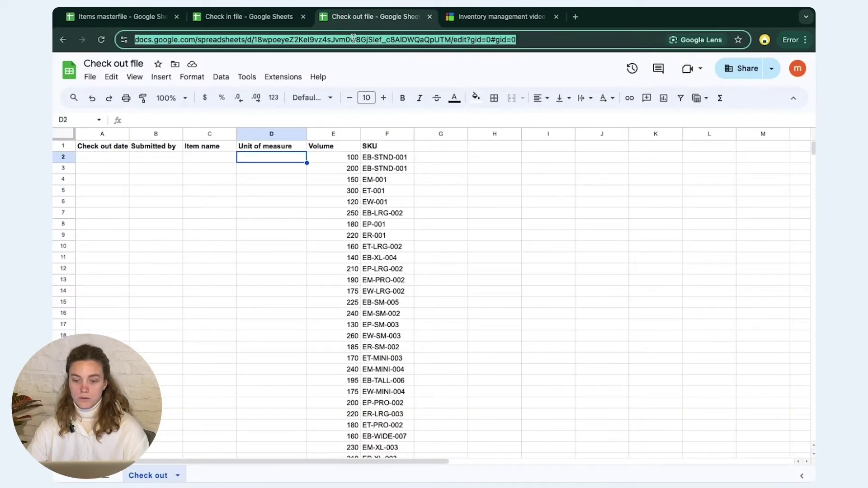
left_click(469, 19)
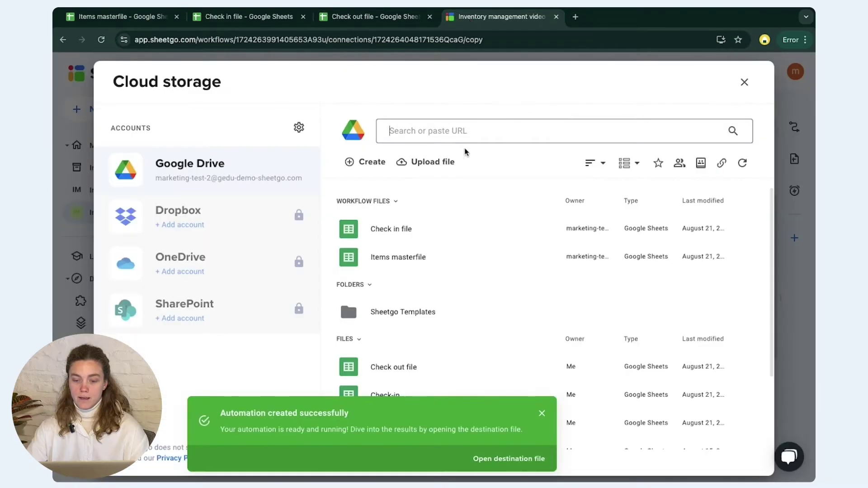
left_click(463, 129)
key("ctrl+v")
left_click(539, 210)
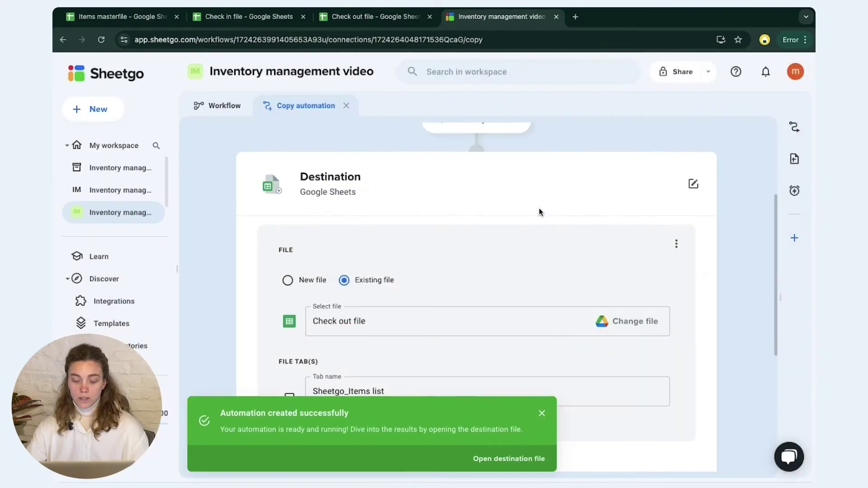
Dismiss the notification, rename the Check out file's destination tab to "Items list", and save the copied automation.
left_click(541, 413)
left_click(352, 396)
key("shift+Home")
key("BackSpace")
scroll(490, 365, "down", 2)
left_click(492, 450)
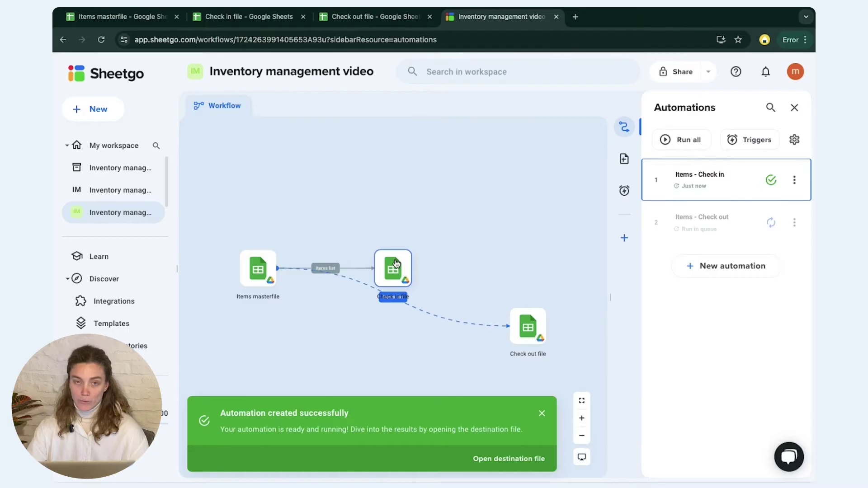
Arrange the workflow diagram with the Check in file above the Check out file, both beside the Items masterfile.
left_click_drag(396, 264, 397, 206)
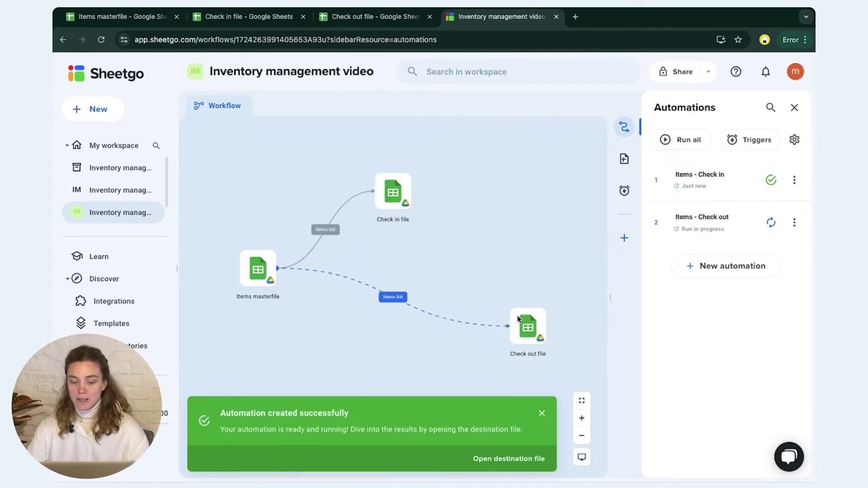
left_click_drag(428, 340, 397, 355)
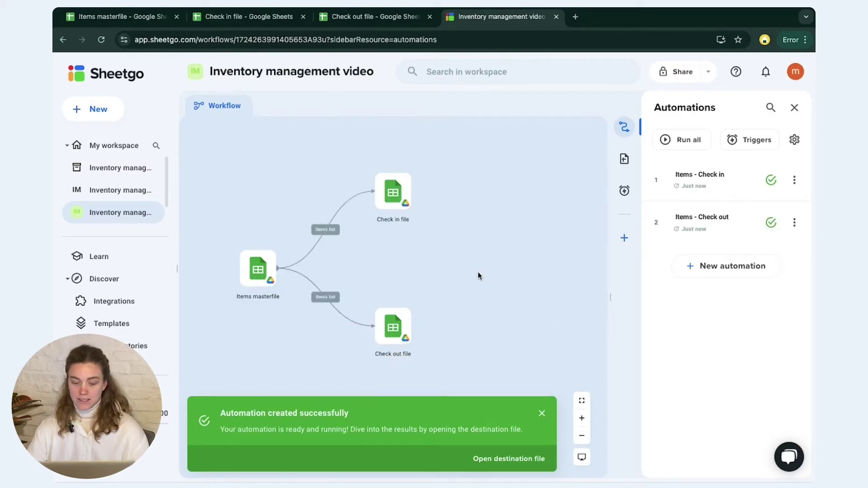
In the Check out file's Check out sheet, start a VLOOKUP in C2 with F2 as the search key.
left_click(255, 18)
left_click(365, 21)
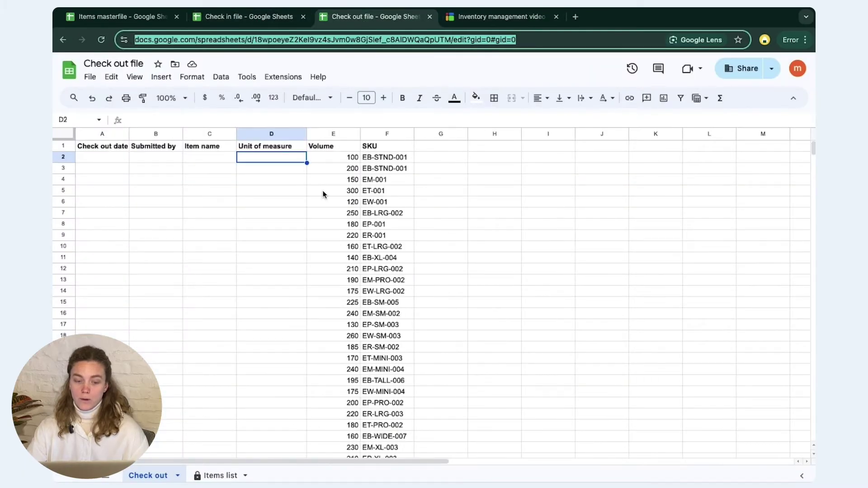
left_click(215, 162)
left_click(370, 159)
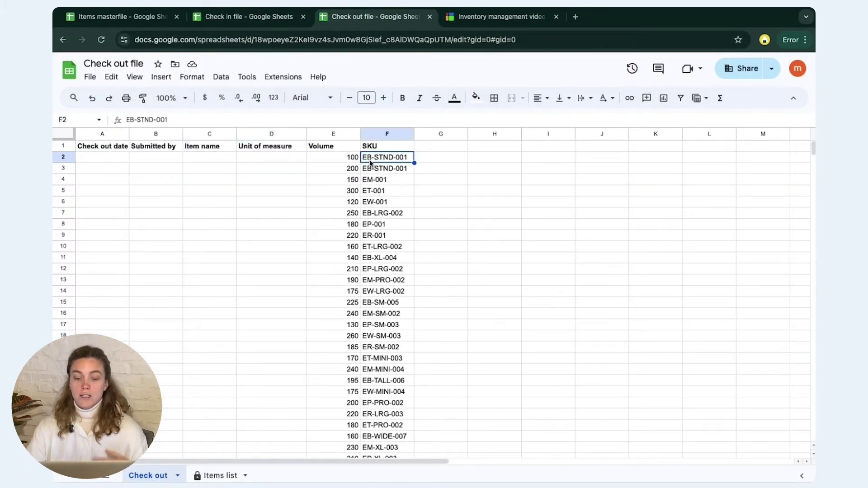
left_click(229, 160)
type("=")
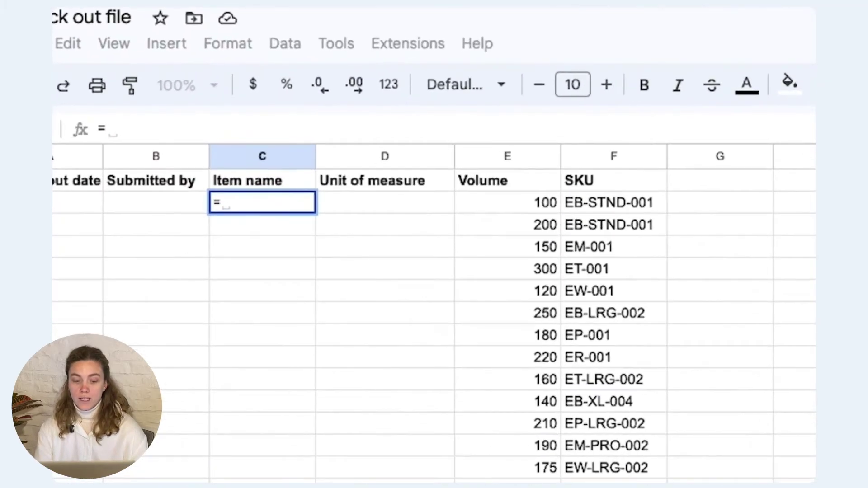
type("VLO")
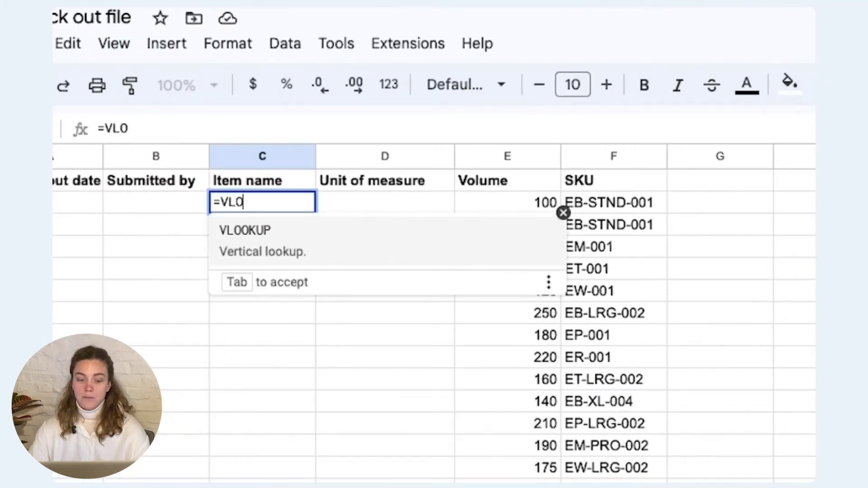
key("Tab")
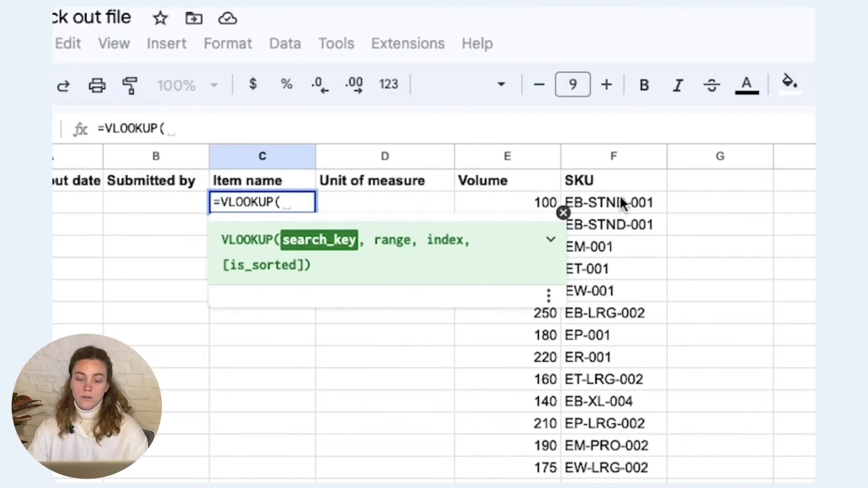
left_click(622, 204)
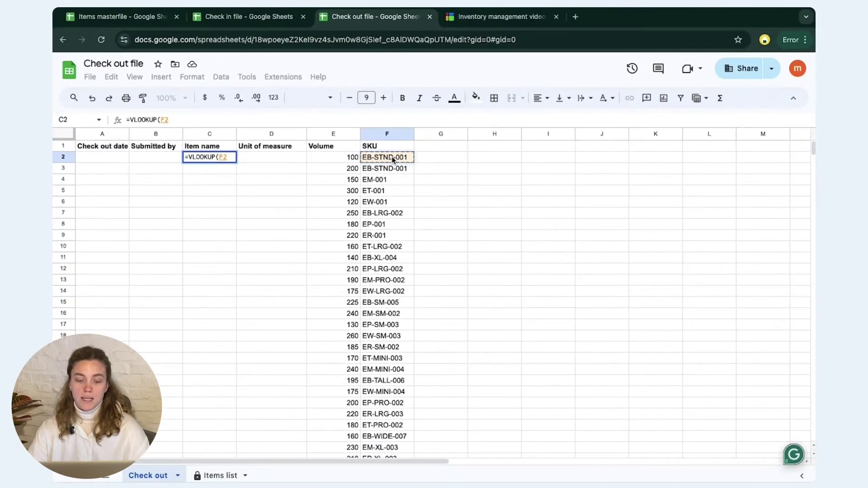
Complete the C2 formula with range 'Items list'!C1:D, index 2 and FALSE for an exact match.
left_click(217, 476)
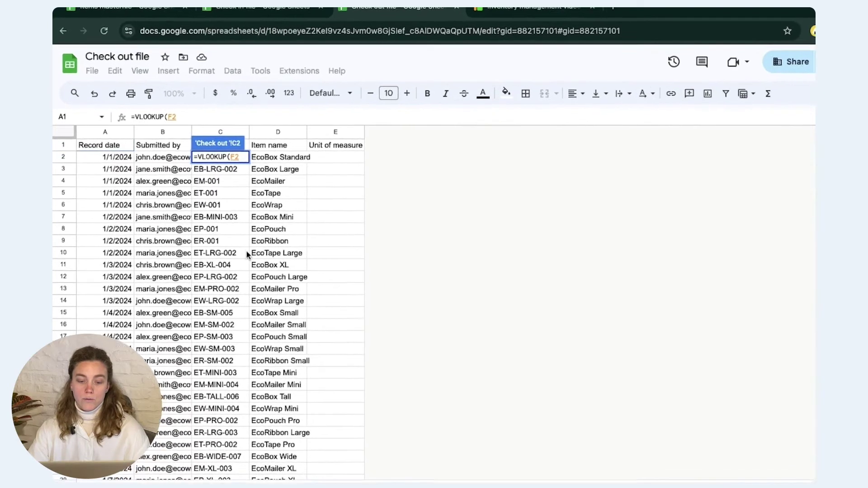
type(",")
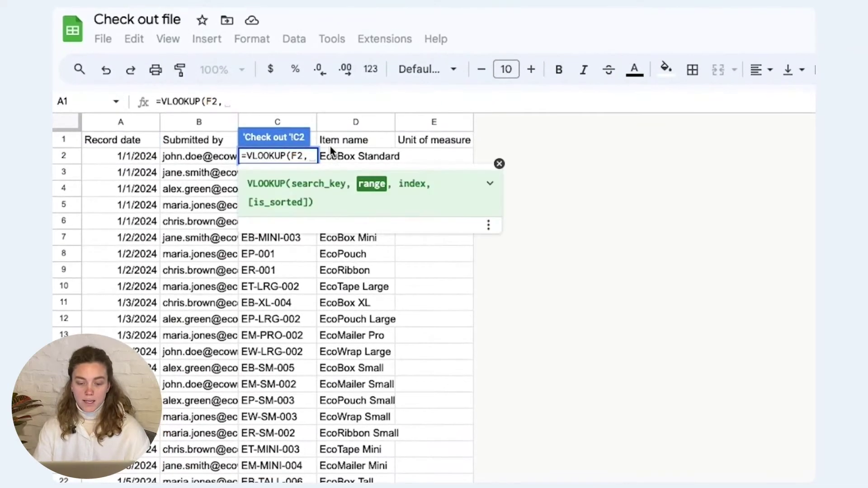
left_click_drag(316, 138, 332, 137)
key("BackSpace")
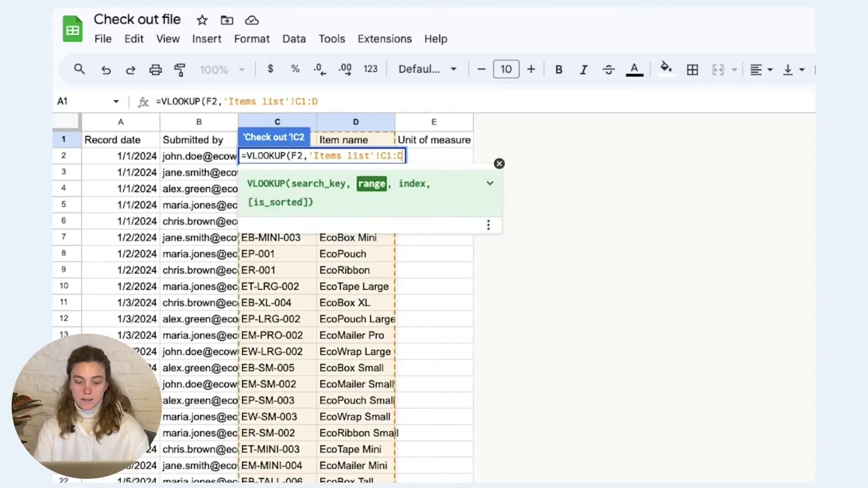
type(",2,FALSE)")
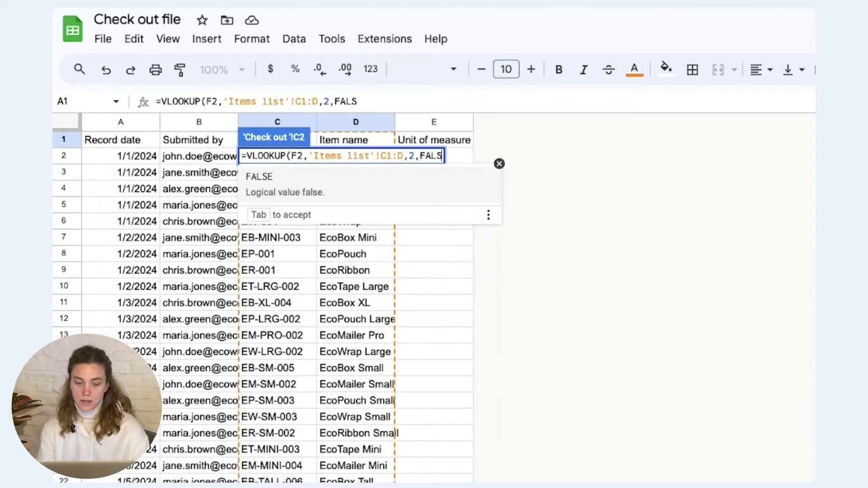
key("Return")
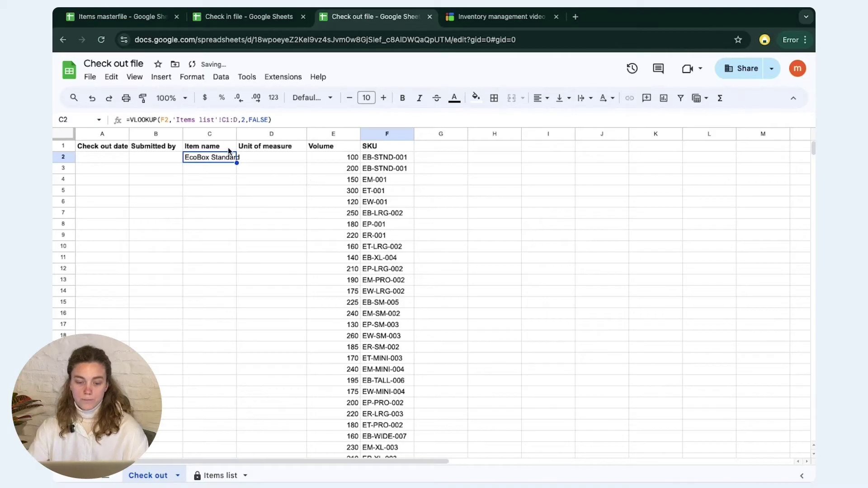
Widen the Item name column so the looked-up name in C2 fits.
left_click_drag(236, 135, 249, 135)
left_click(400, 159)
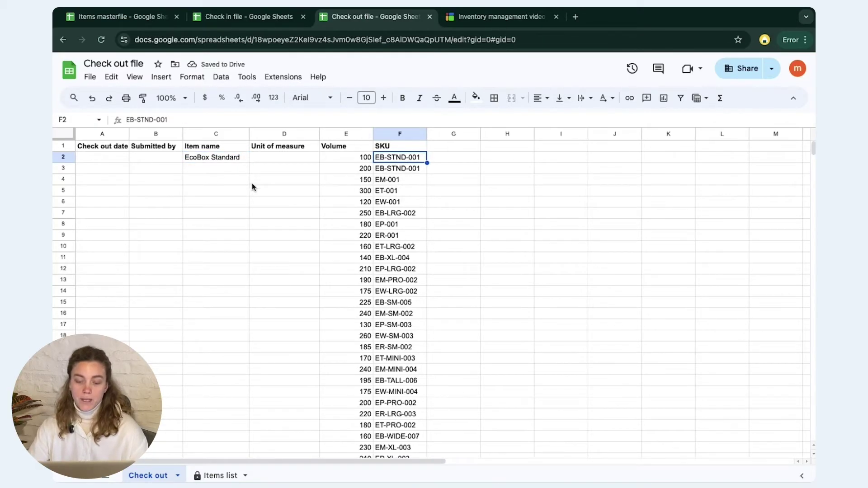
left_click(221, 161)
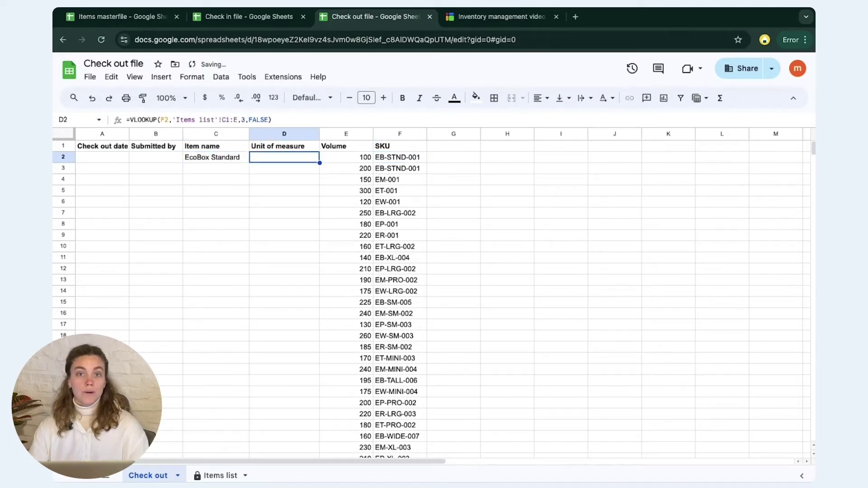
Clear the formula in D2 of the Check out sheet and start a new VLOOKUP with F2 as the search key.
key("Delete")
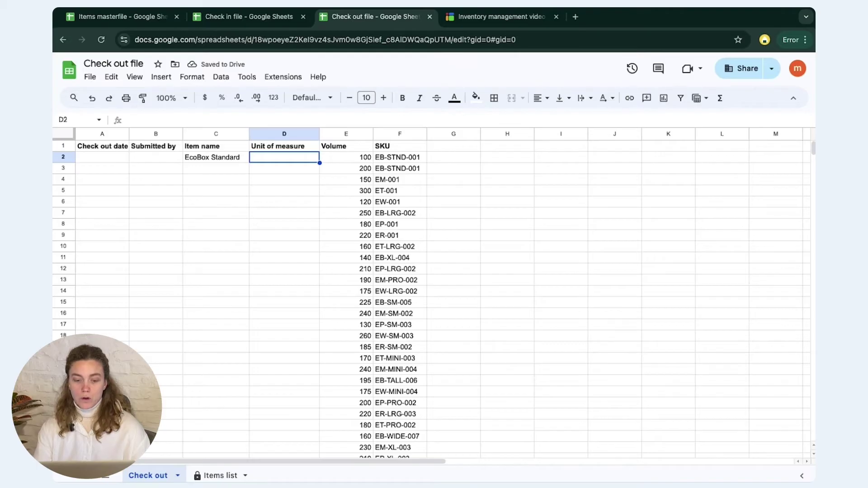
type("=VL")
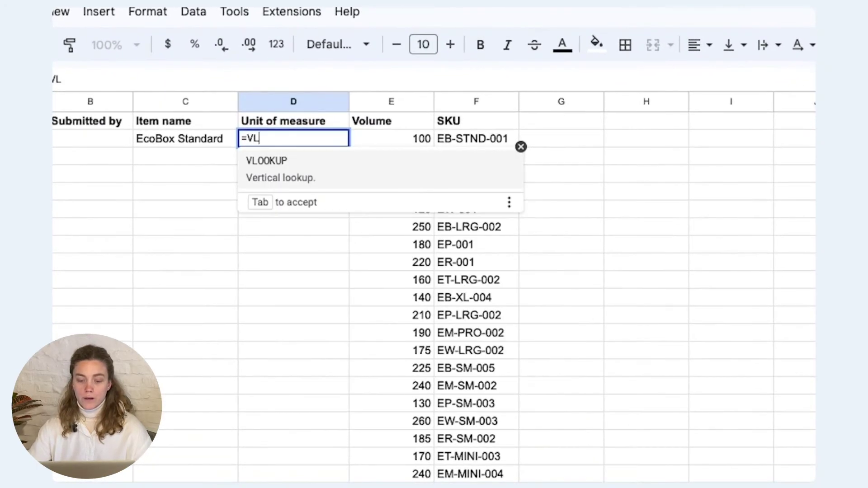
key("Tab")
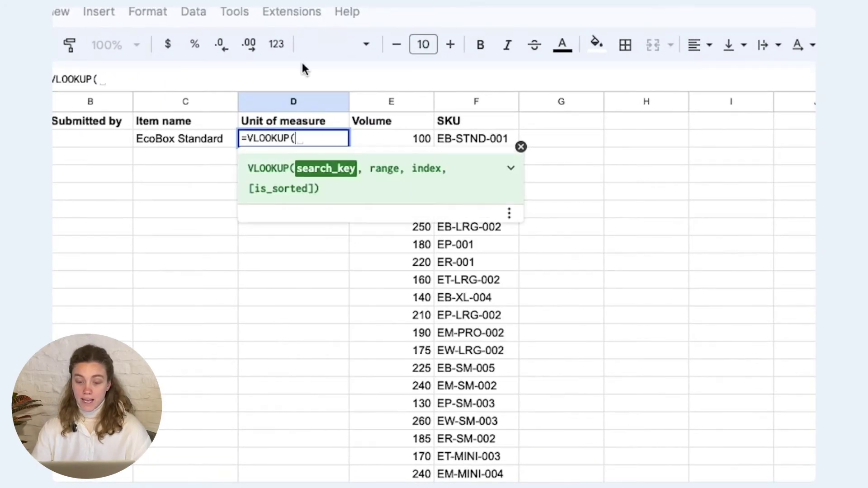
left_click(451, 135)
type(",")
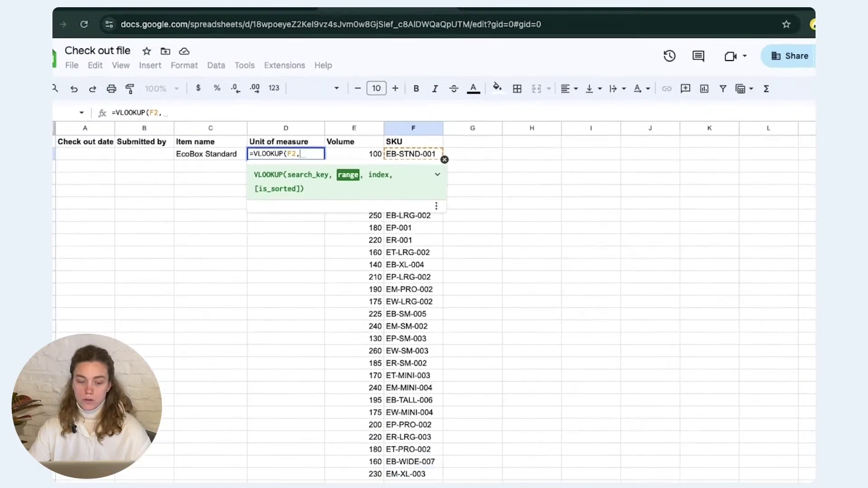
Complete the D2 formula with range 'Items list'!C1:E, index 3 and FALSE for an exact match.
left_click(207, 475)
left_click(170, 147)
left_click_drag(202, 146, 274, 148)
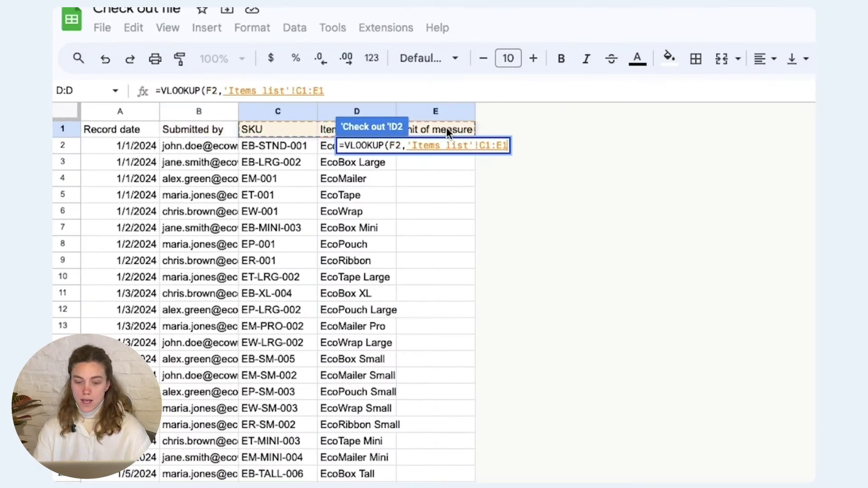
key("BackSpace")
key("BackSpace")
type("E, ")
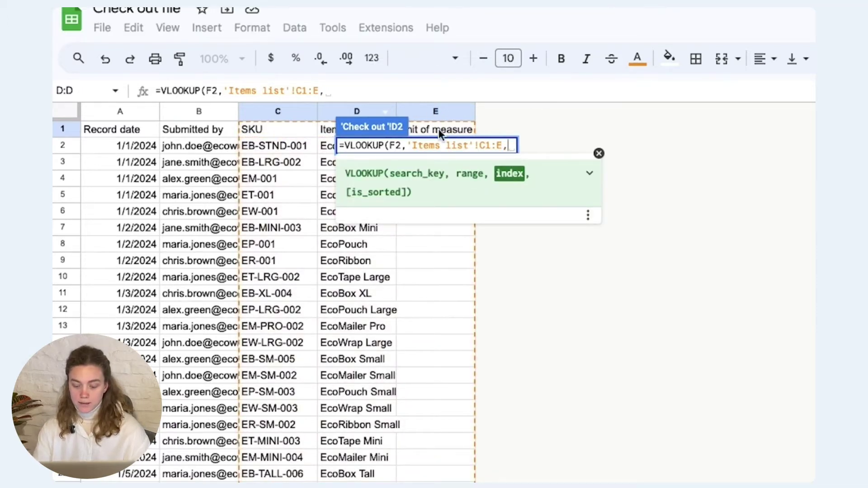
type("3,FA")
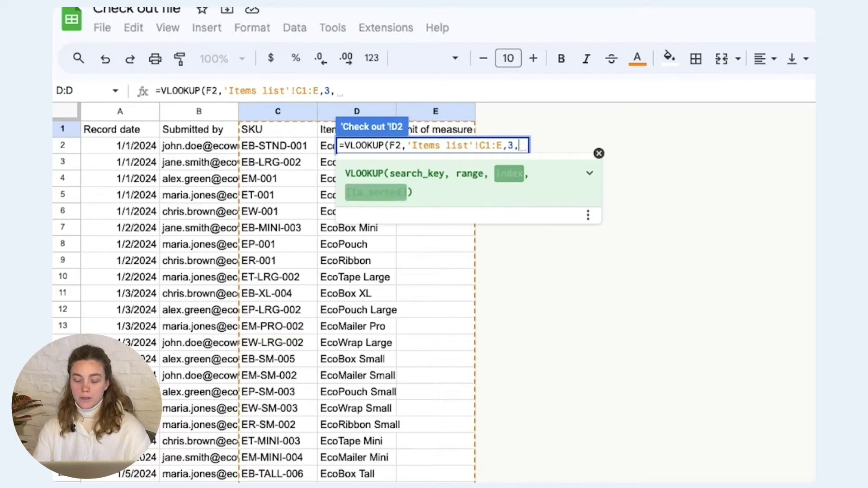
type("LSE)")
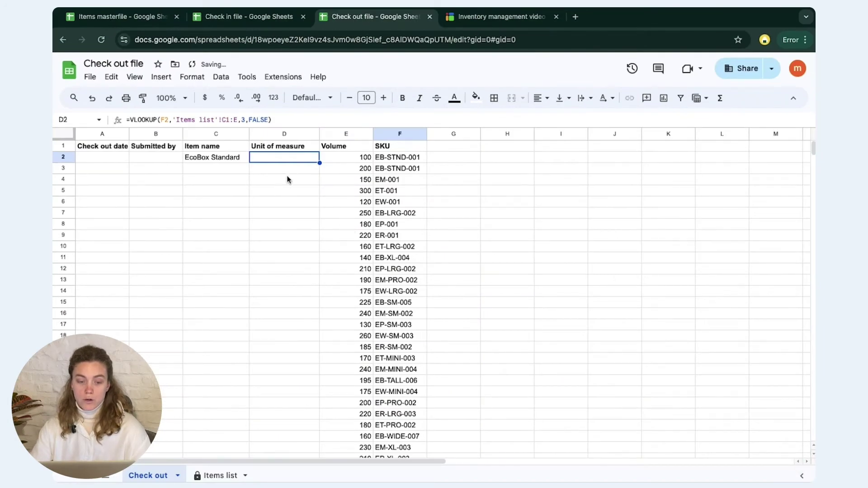
In the Items masterfile, paste the copied unit values (unit, roll, sheet) into the Unit of measure column from E2 down.
left_click(149, 19)
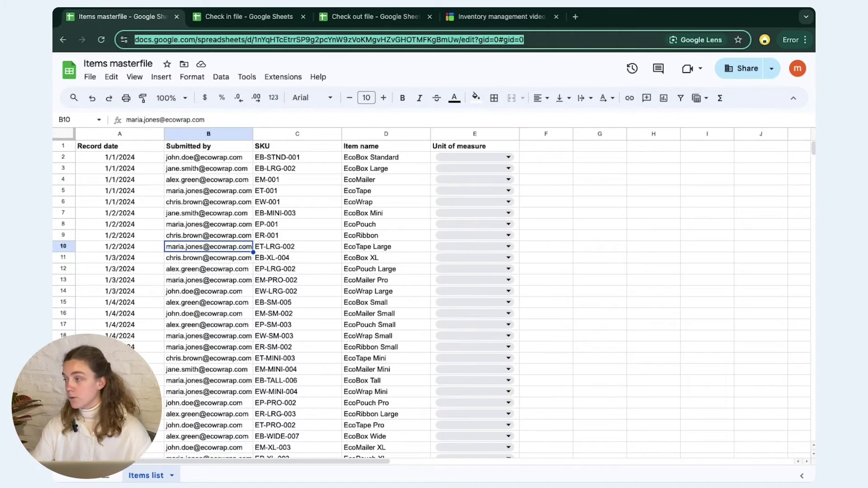
key("super+Tab")
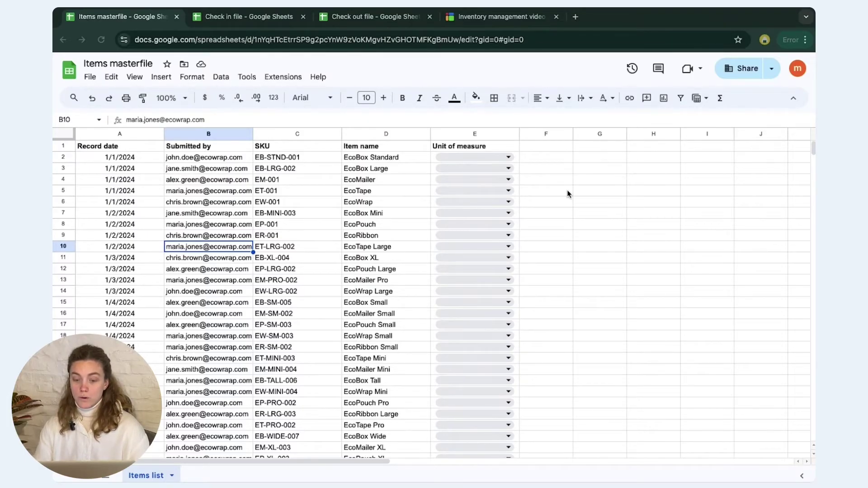
key("super+Tab")
left_click(390, 161)
key("Right")
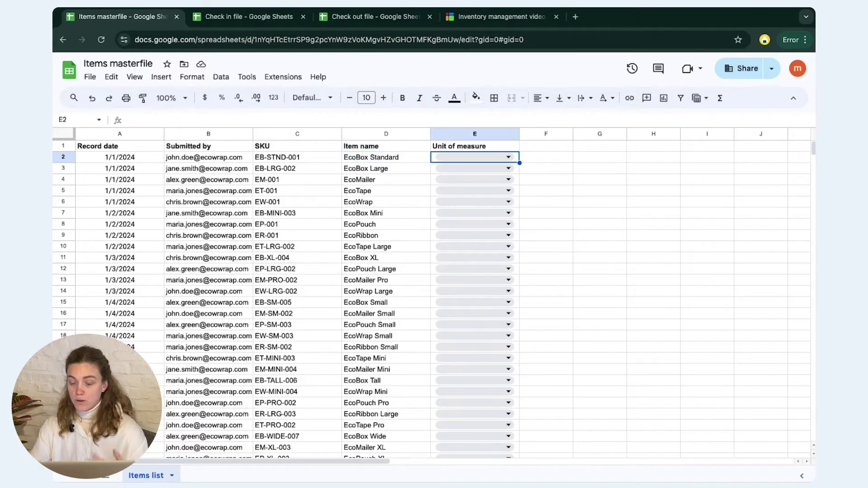
key("super+v")
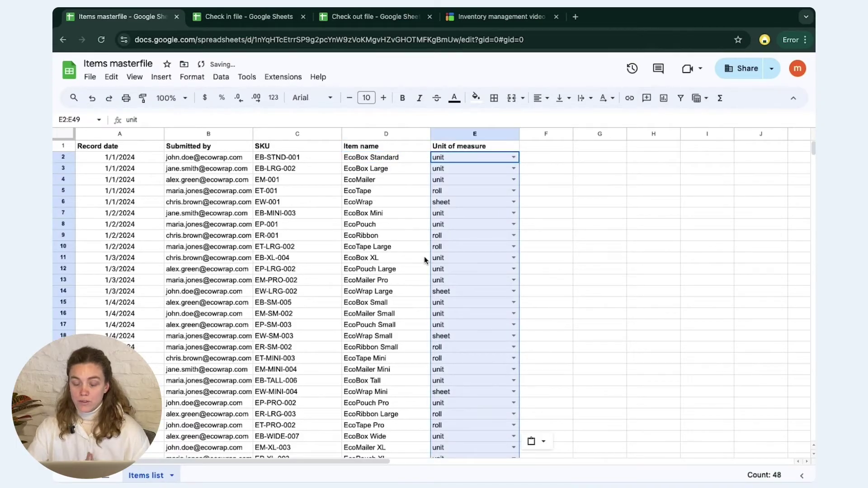
left_click(385, 280)
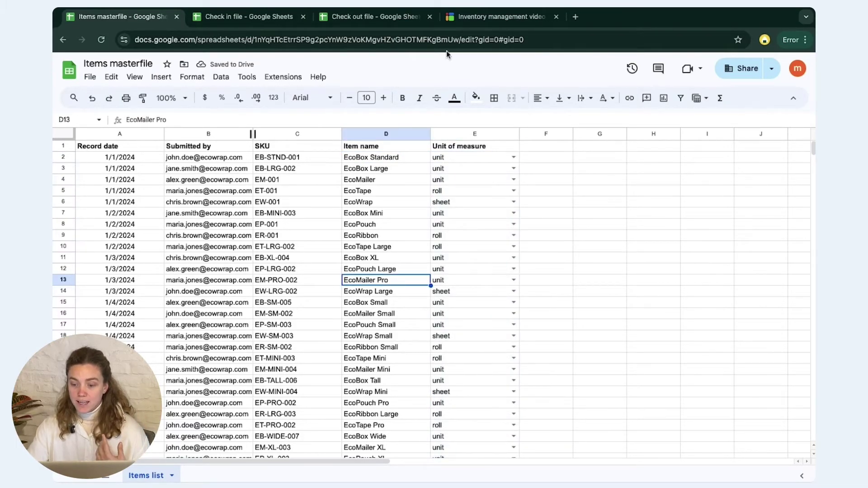
Switch to Sheetgo, run all automations of the inventory workflow, and return to the Check out file's Check out sheet.
left_click(478, 17)
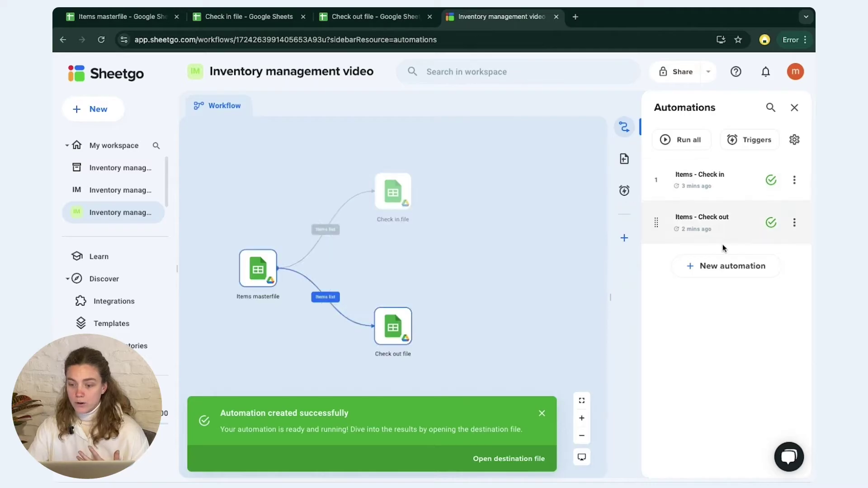
left_click(690, 140)
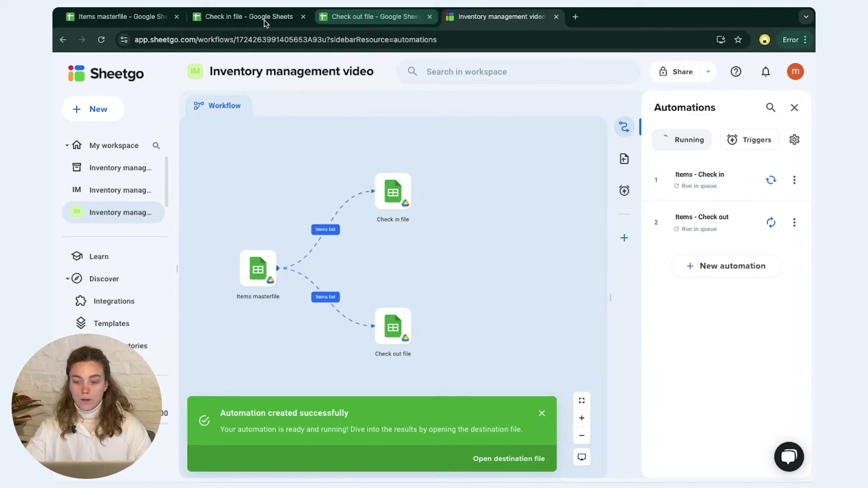
left_click(406, 18)
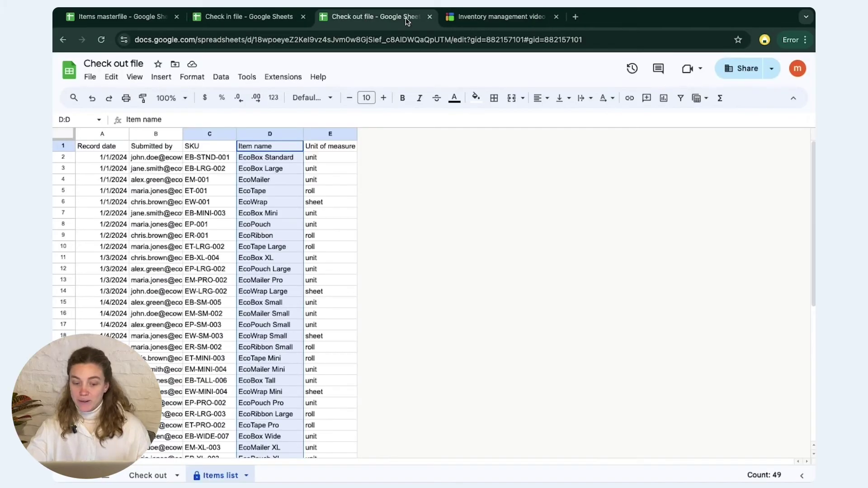
left_click(160, 473)
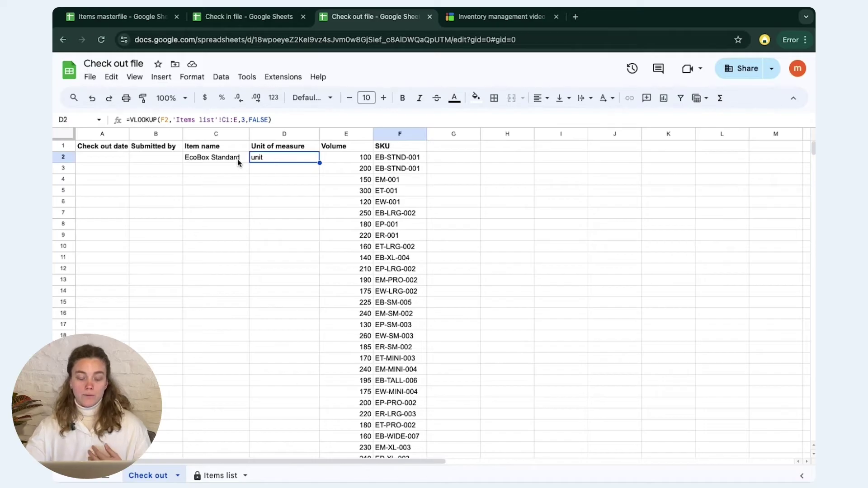
Try filling the Item name and Unit of measure lookups from C2:D2 down to row 8.
left_click(264, 223)
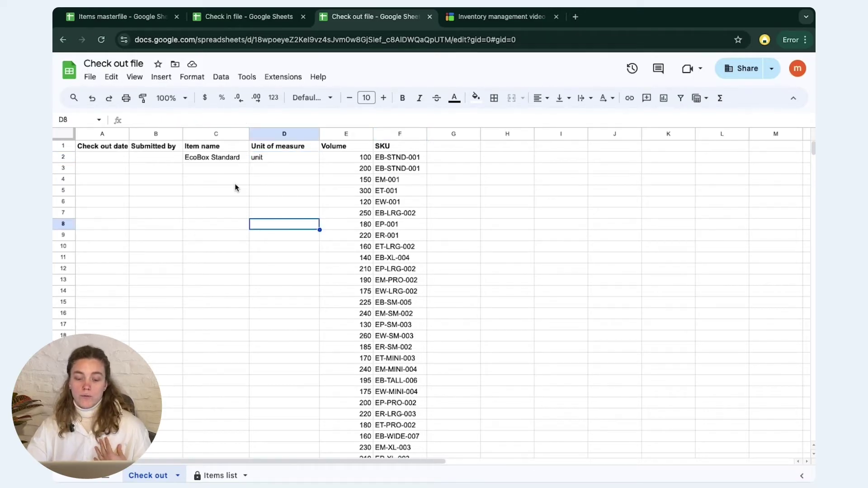
left_click(237, 158)
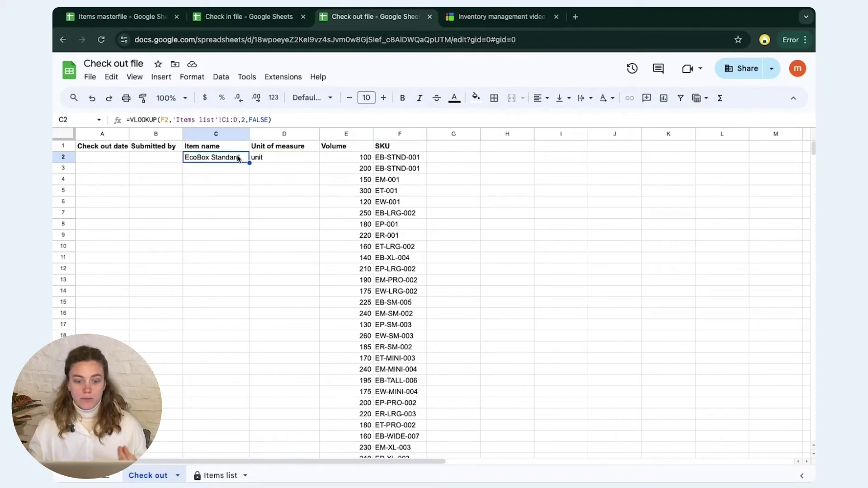
left_click(289, 159)
left_click_drag(230, 158, 281, 165)
left_click(298, 158)
left_click_drag(216, 156, 319, 229)
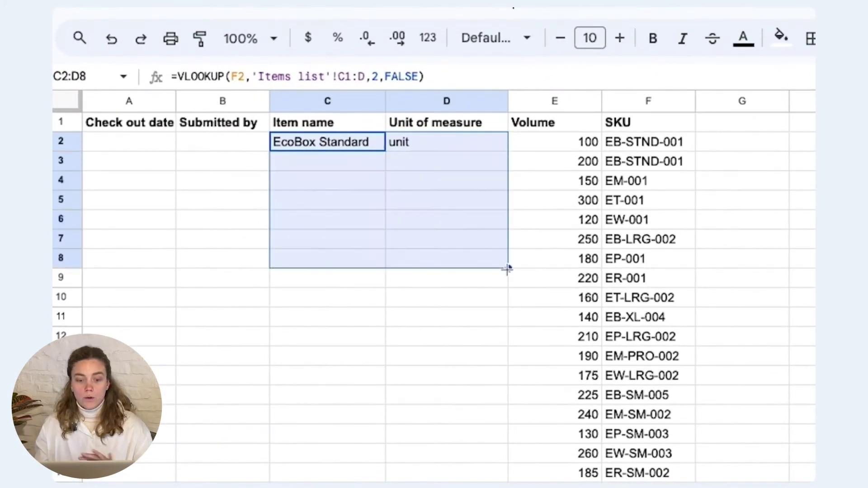
key("ctrl+d")
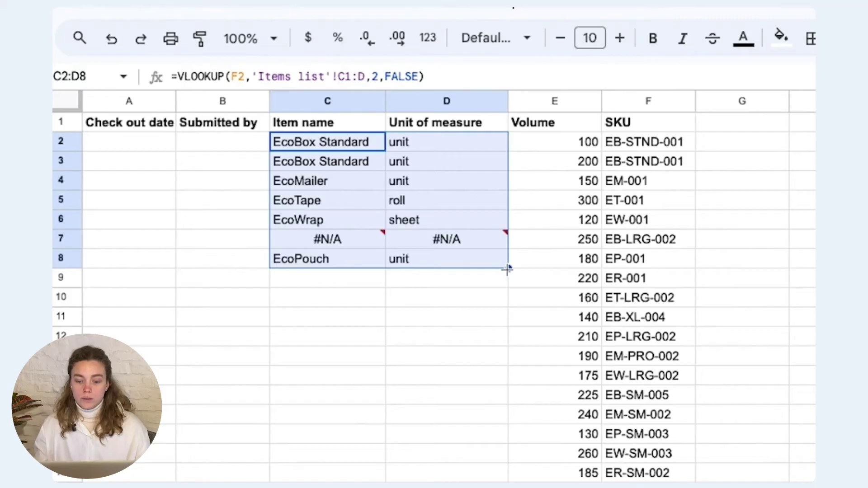
Clear the filled-down formulas from C3:D8.
left_click(526, 280)
left_click_drag(304, 158, 409, 246)
key("Delete")
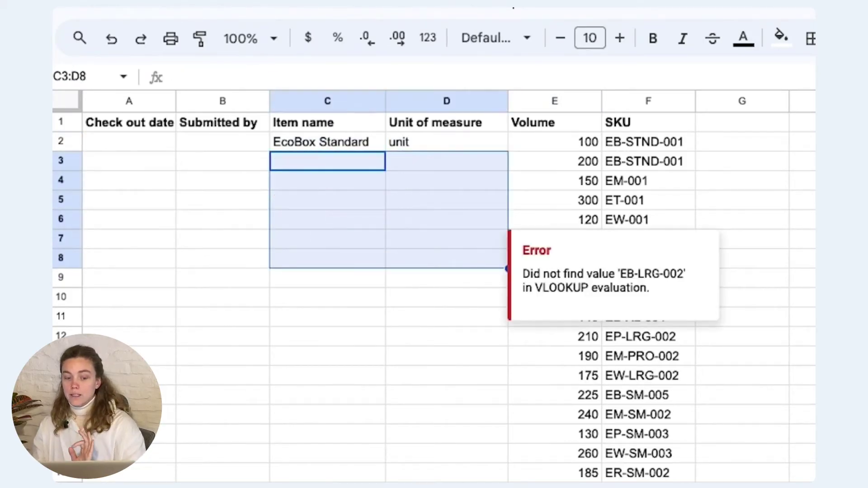
Wrap the Item name VLOOKUP in C2 in an ARRAYFORMULA and extend its search key to F2:F.
left_click(321, 148)
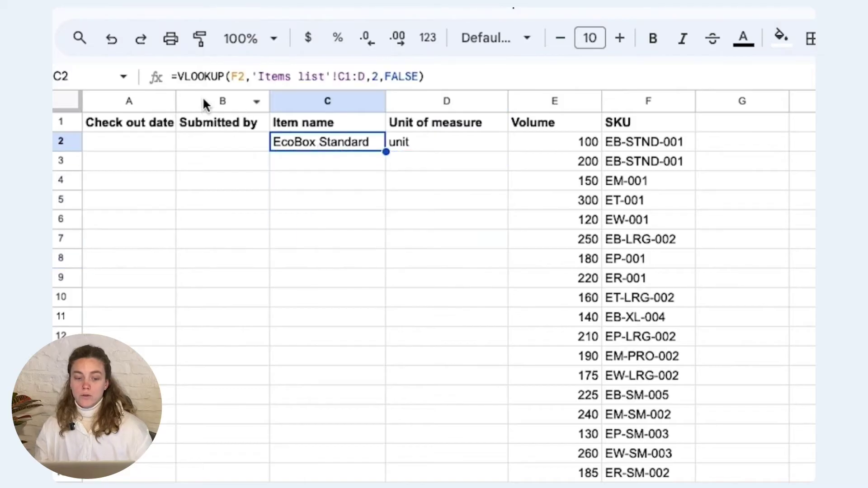
left_click(179, 76)
type("(")
key("Left")
type("ARRA")
key("Tab")
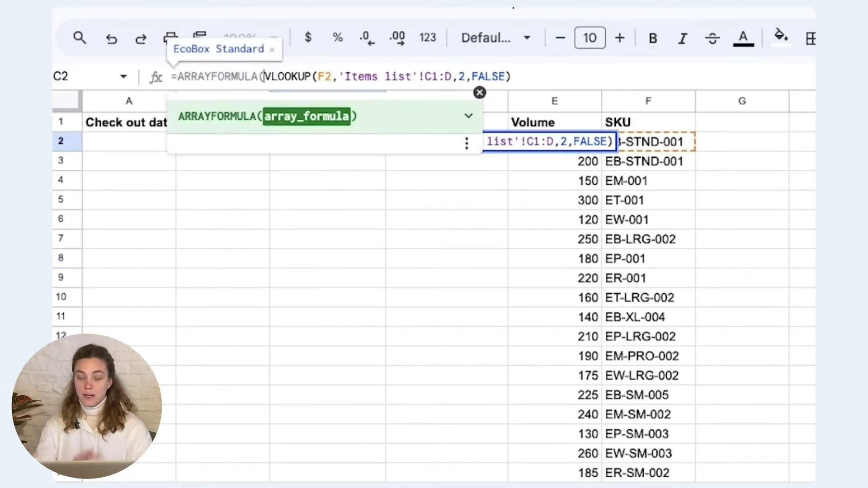
left_click(331, 78)
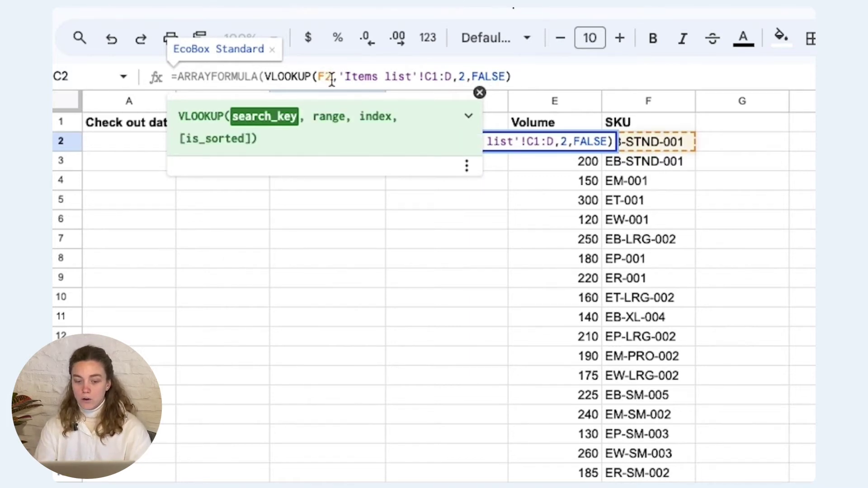
type(":F")
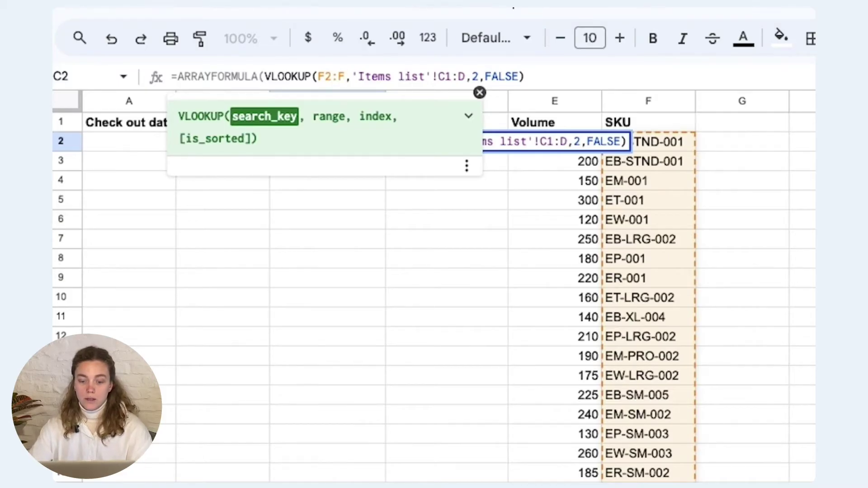
left_click(536, 77)
type(")")
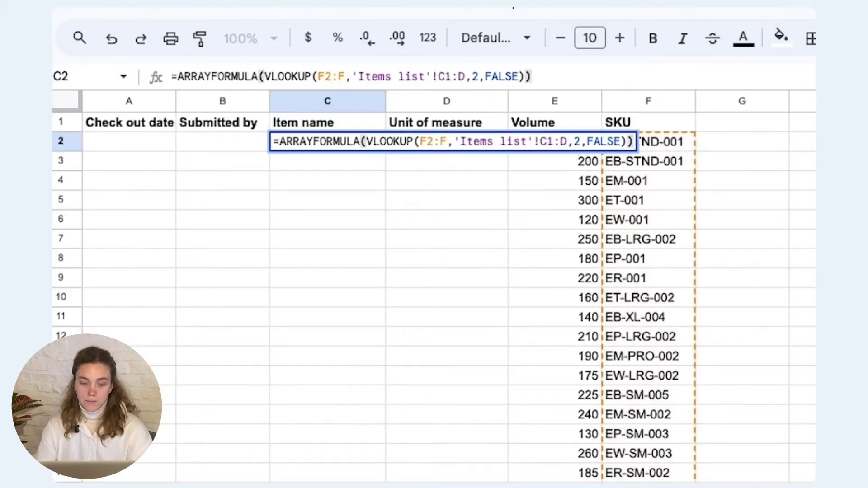
key("Return")
Wrap the Unit of measure VLOOKUP in D2 in an ARRAYFORMULA with the search key F2:F.
key("Up")
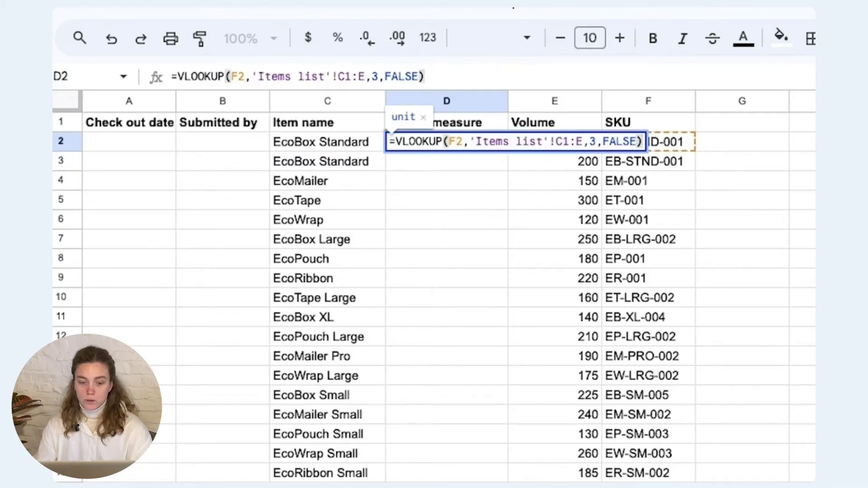
left_click(396, 141)
type("(")
key("Left")
type("ARRAYFORMULA")
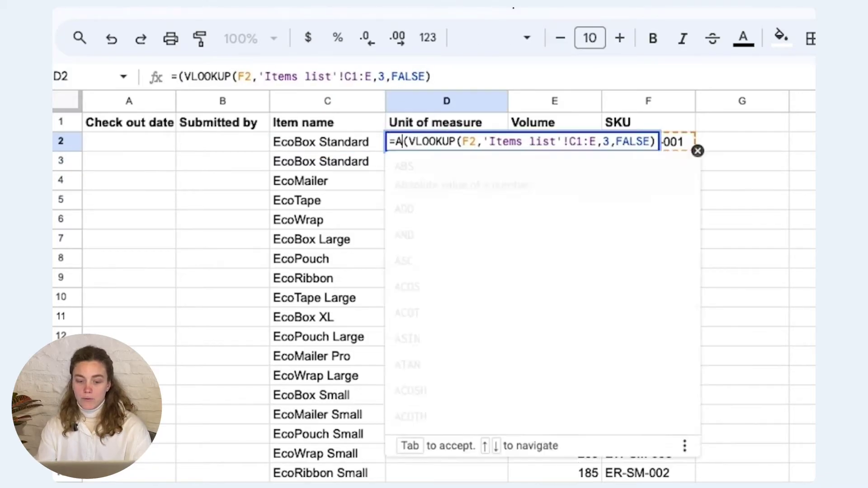
key("Tab")
left_click(548, 142)
type(":F")
key("End")
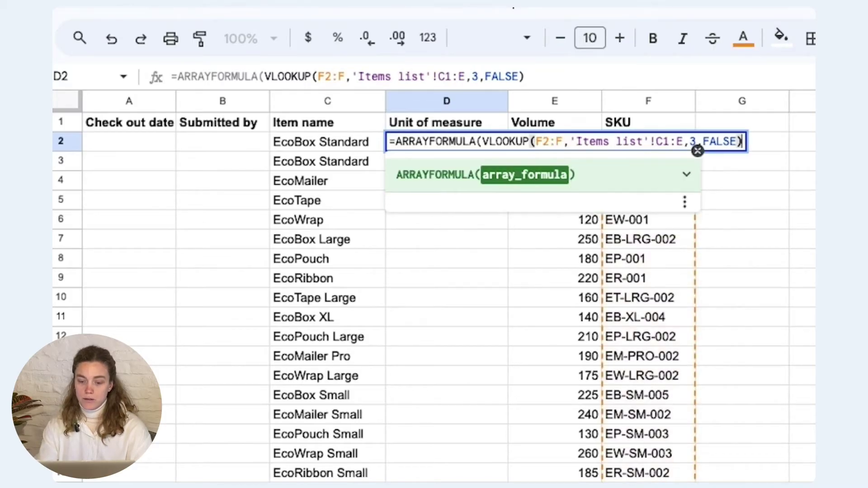
type(")")
key("Return")
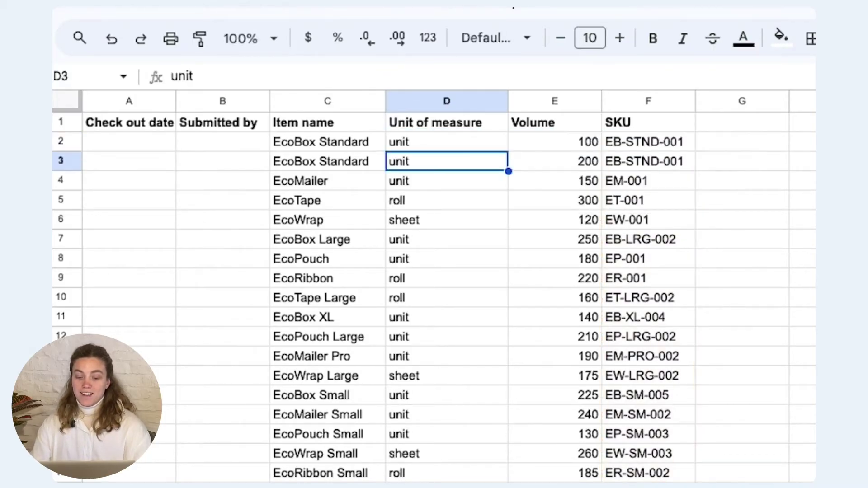
Examine the array lookup results in columns C and D below the last SKU row and at the sheet's end.
left_click(447, 142)
left_click(327, 142)
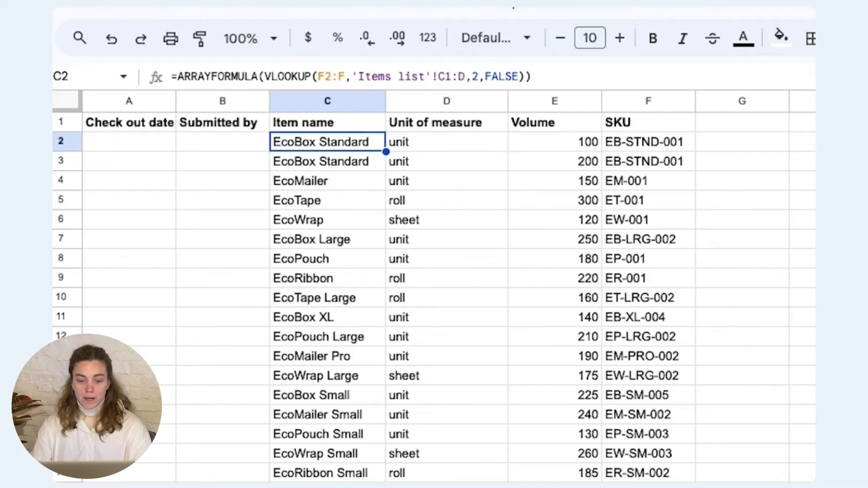
key("super+Down")
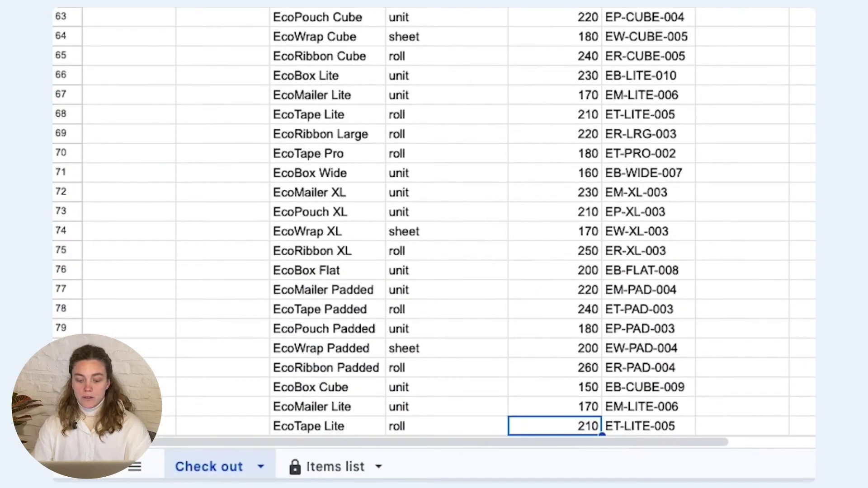
key("Down")
key("Left")
key("Left")
key("Left")
key("Right")
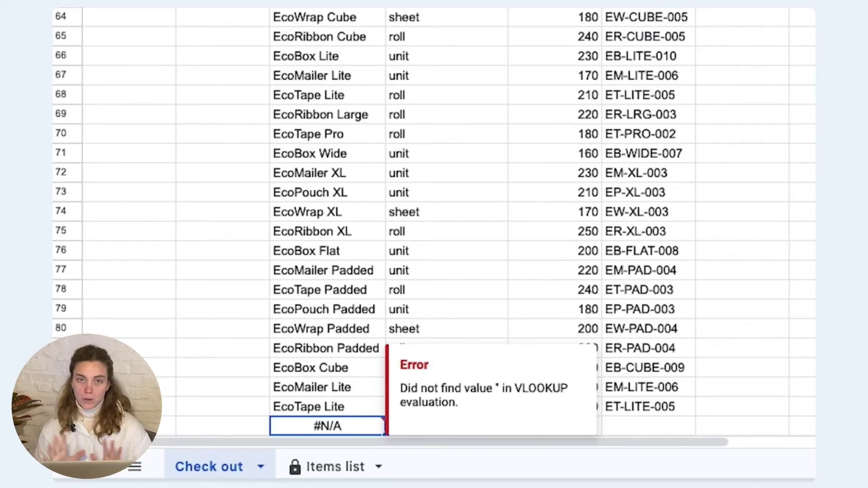
key("super+Down")
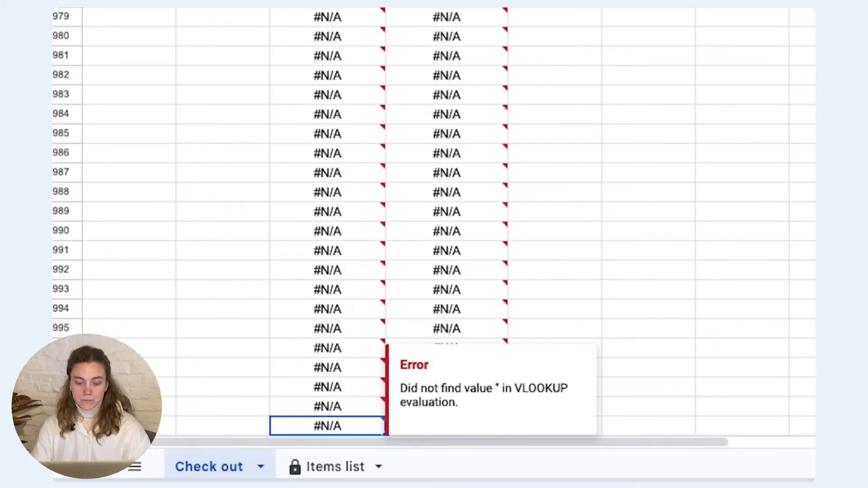
Nest the Item name VLOOKUP in C2 inside IF(F2="","",...) within the ARRAYFORMULA.
key("super+Up")
key("Down")
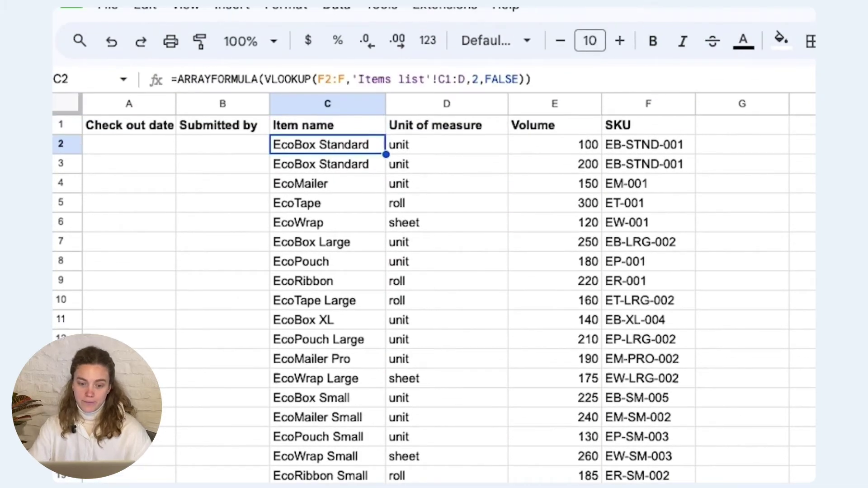
key("Return")
left_click(369, 148)
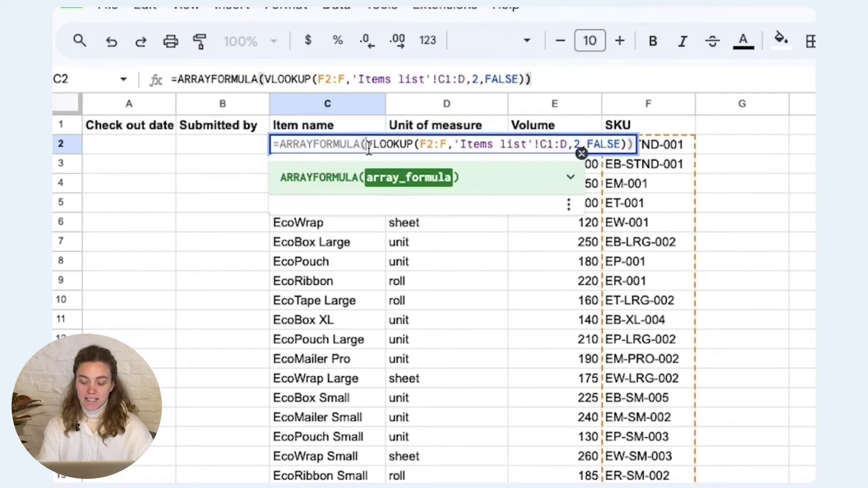
type("(")
key("Left")
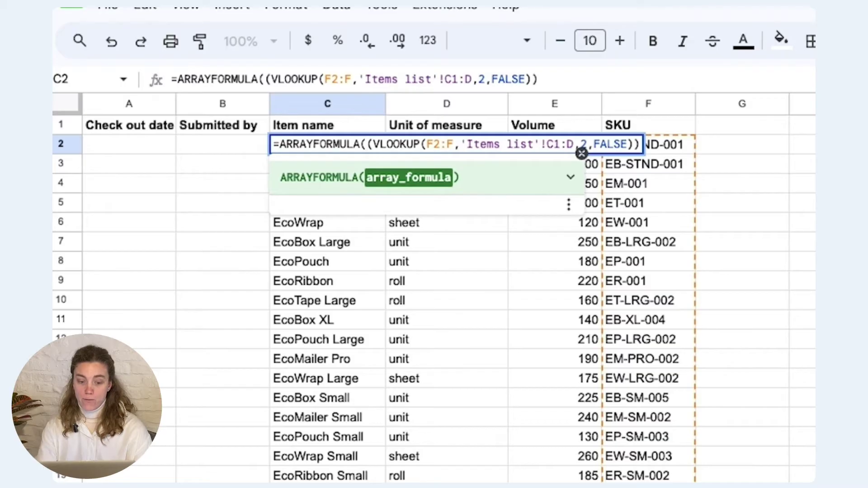
type("IF")
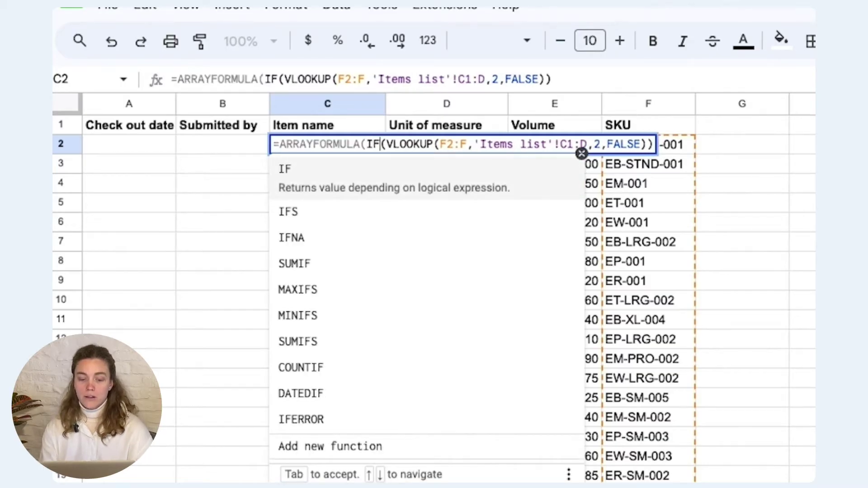
type("(")
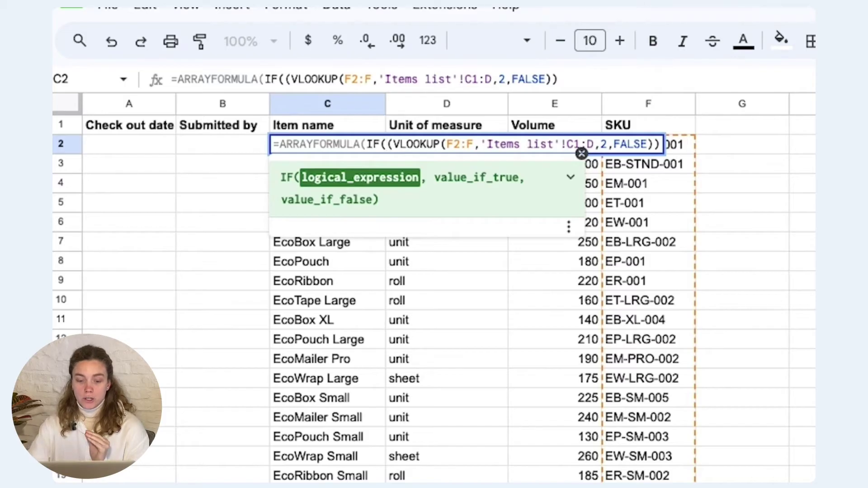
left_click(677, 146)
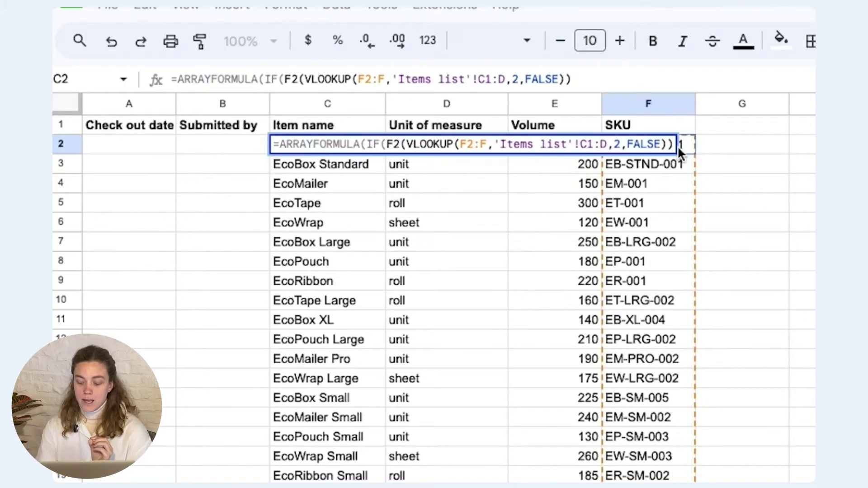
type("=\"\",")
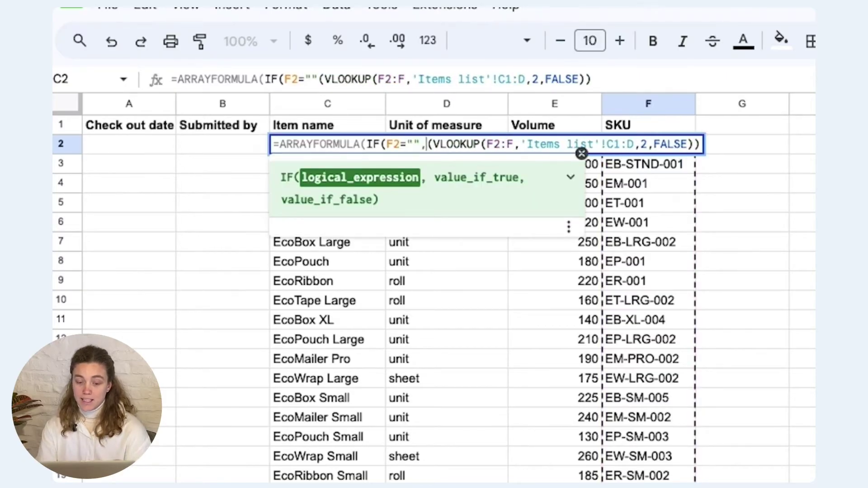
type("\"\"")
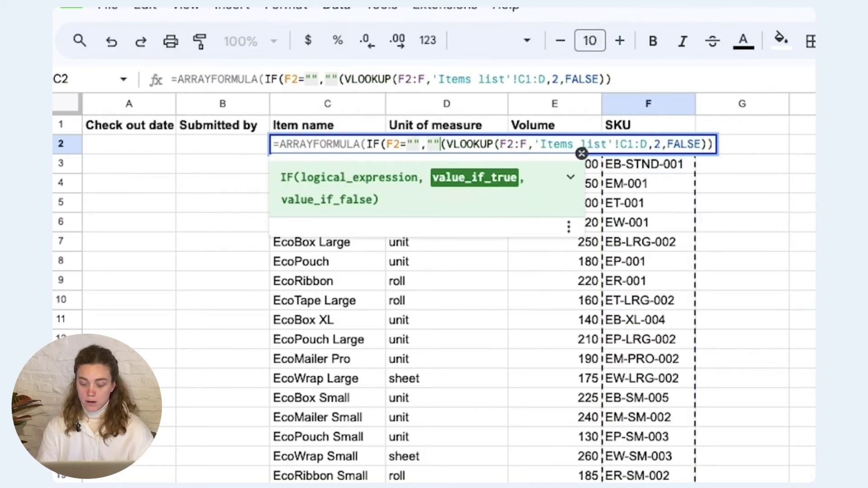
type(",")
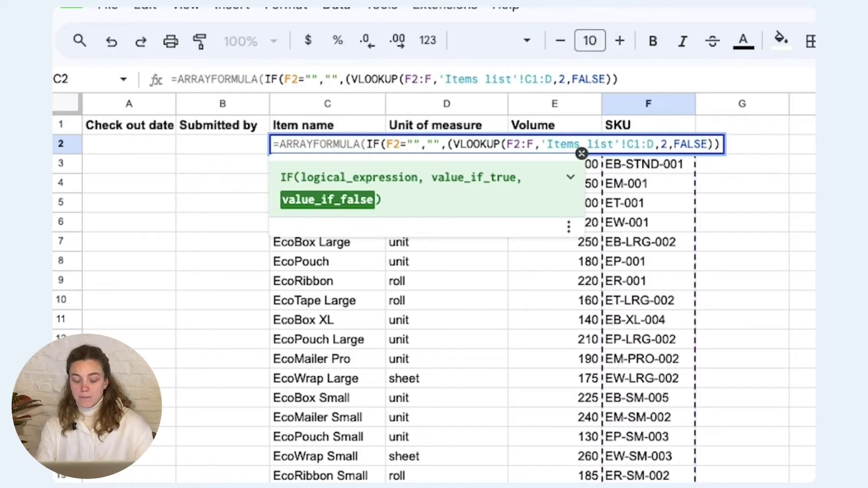
left_click(720, 144)
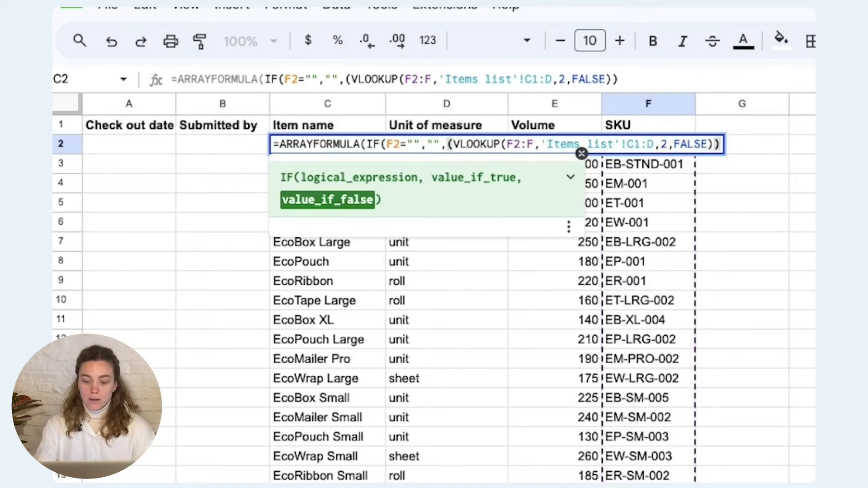
type(")")
key("Return")
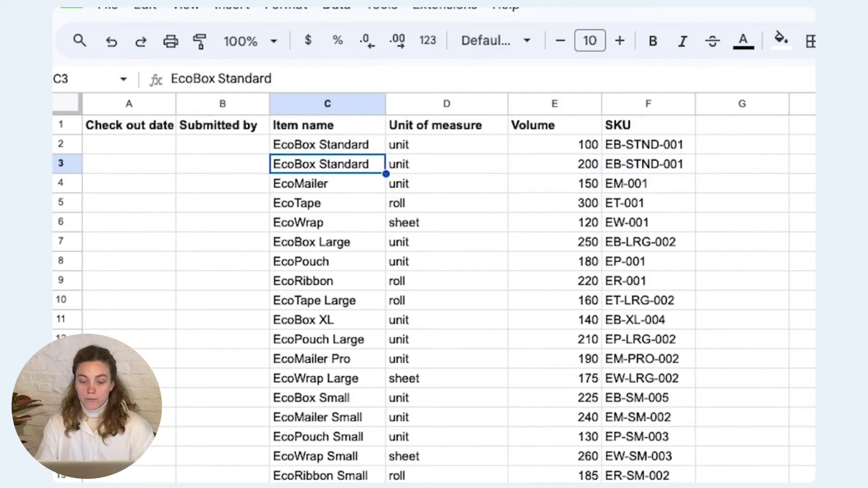
Examine the Item name results in column C around the last SKU rows.
key("Up")
key("Right")
key("Right")
key("Right")
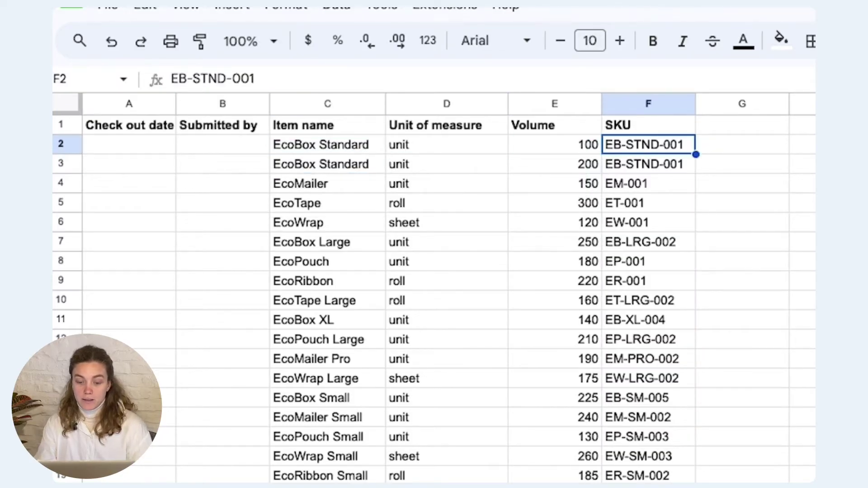
key("Left")
key("ctrl+Down")
key("Left")
key("Left")
key("Up")
key("Up")
key("Down")
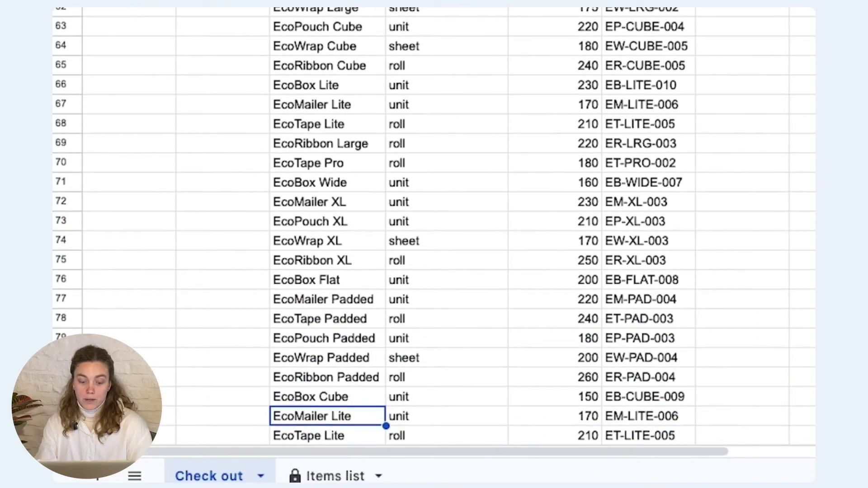
key("Down")
key("Down")
key("Up")
key("Up")
key("ctrl+Up")
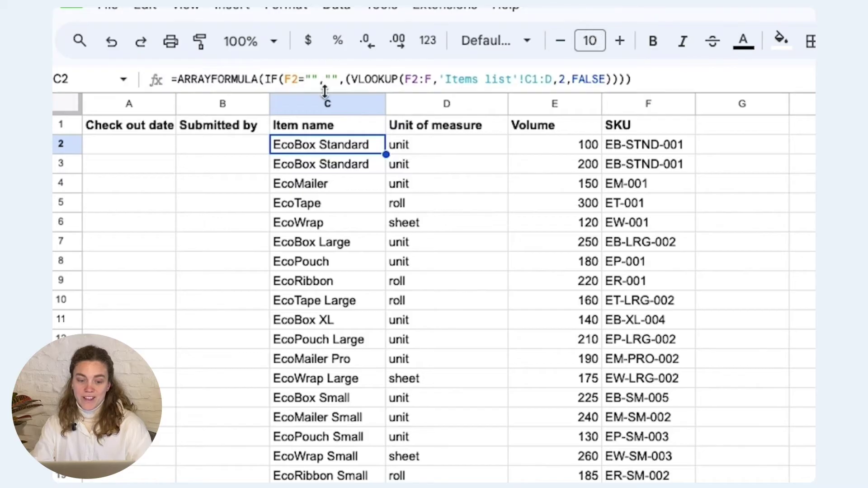
Extend the IF condition in the C2 Item name formula to the range F2:F.
left_click(296, 80)
type(":F")
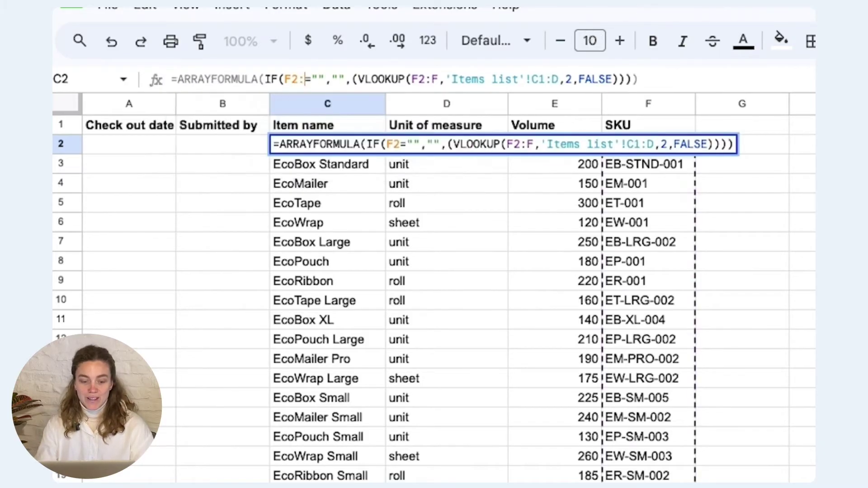
key("Return")
Examine the Item name cells in column C just below the last SKU row.
key("Up")
key("ctrl+Down")
key("Down")
key("Down")
key("Down")
key("Down")
key("Down")
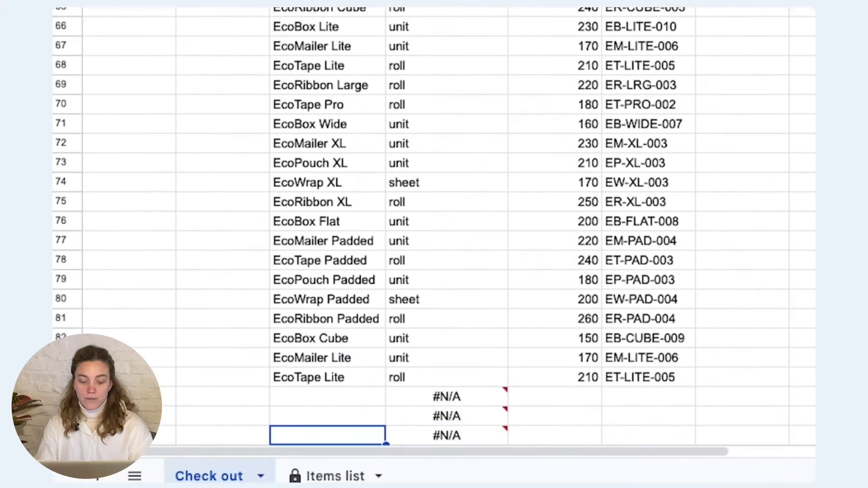
key("Up")
key("Up")
key("Up")
key("Up")
key("Up")
key("ctrl+Up")
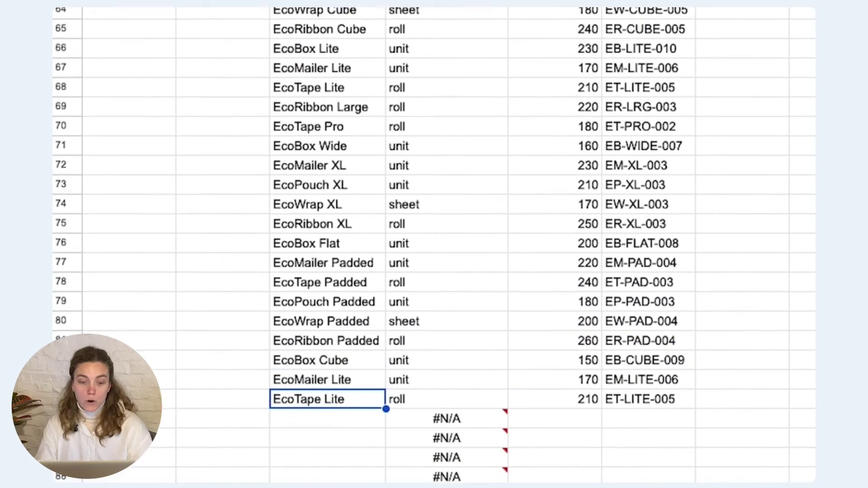
Nest the Unit of measure VLOOKUP in D2 inside IF(F2:F="","",...) within the ARRAYFORMULA.
key("Right")
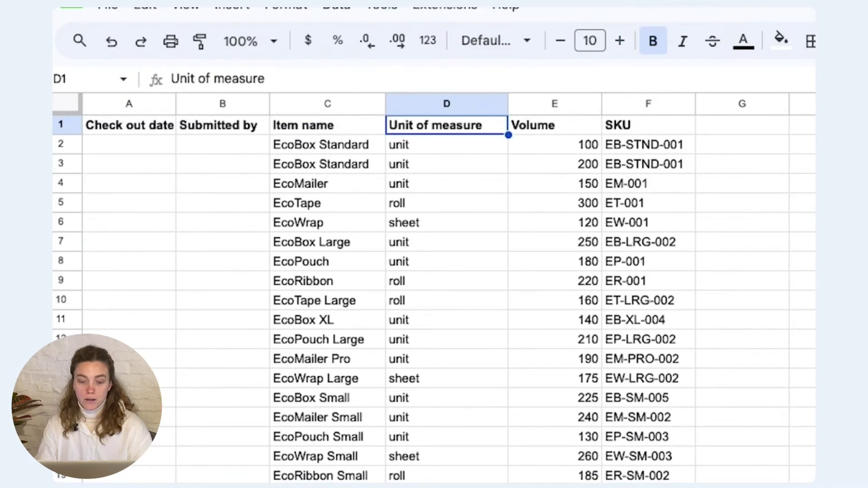
key("Down")
key("Return")
left_click(485, 144)
type("(")
key("Left")
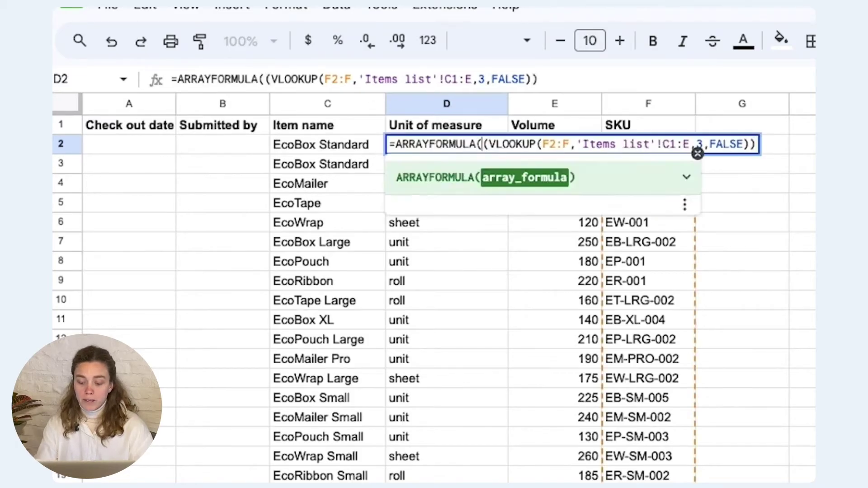
type("IF(")
left_click(682, 265)
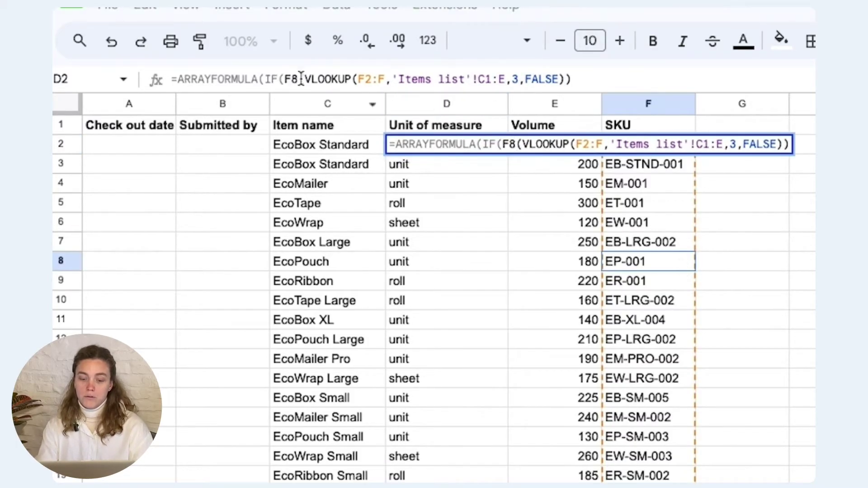
key("BackSpace")
type("2:=\"\",\"\",")
left_click(298, 78)
type(":F")
left_click(657, 83)
type(")")
key("Return")
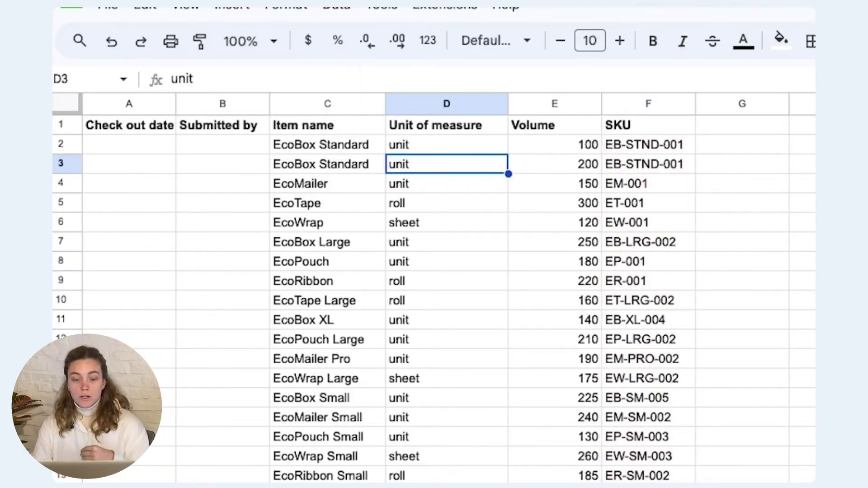
Examine the Unit of measure results in column D down to the last SKU row.
left_click(446, 144)
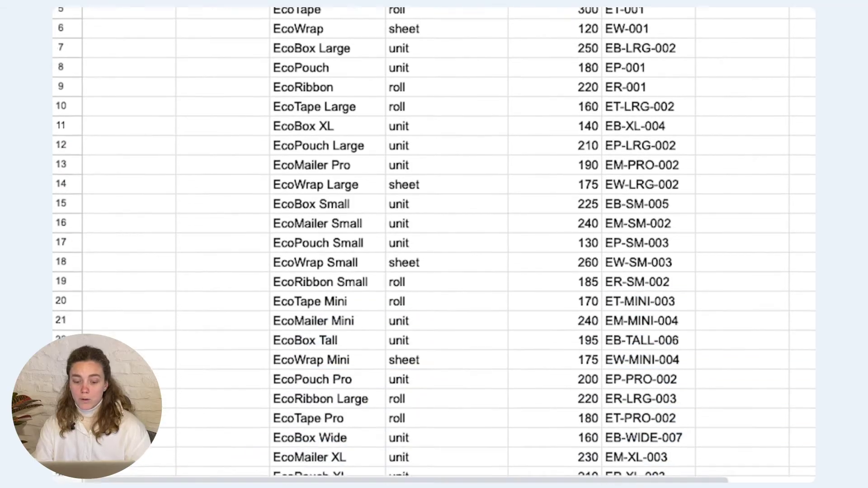
key("ctrl+Down")
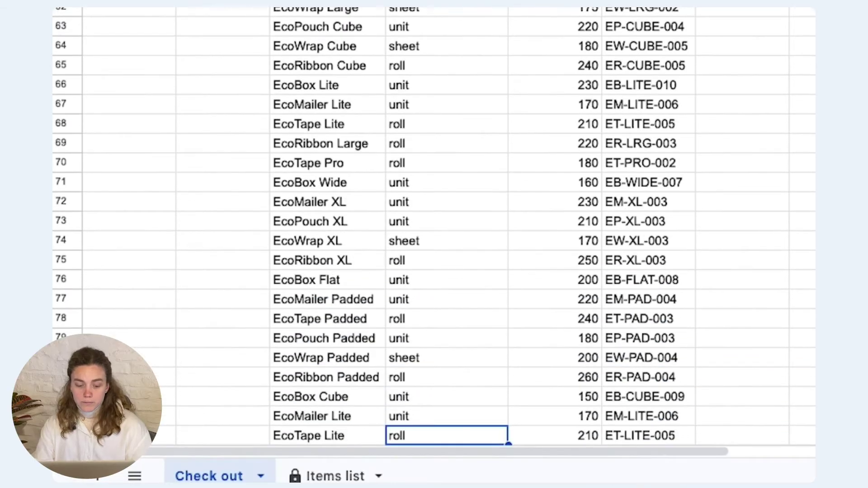
key("ctrl+Up")
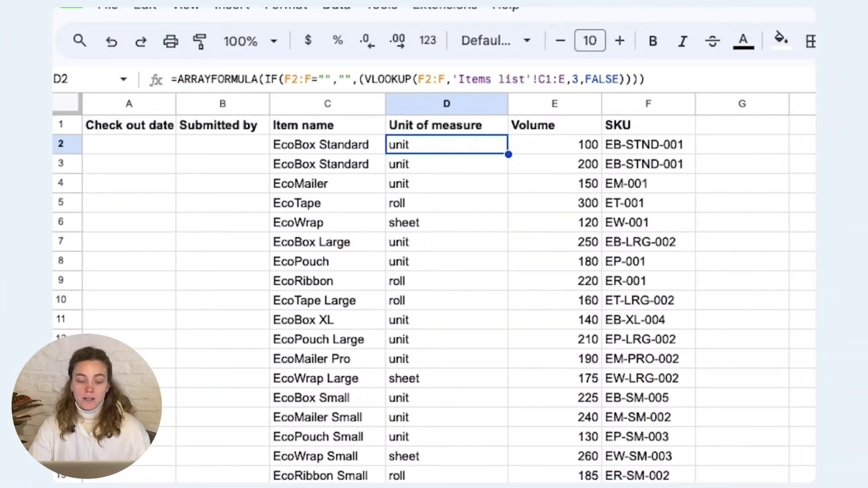
Fill in the Check out date and Submitted by columns, and widen Submitted by to fit the full e-mail addresses.
key("Left")
key("Left")
key("Left")
key("Right")
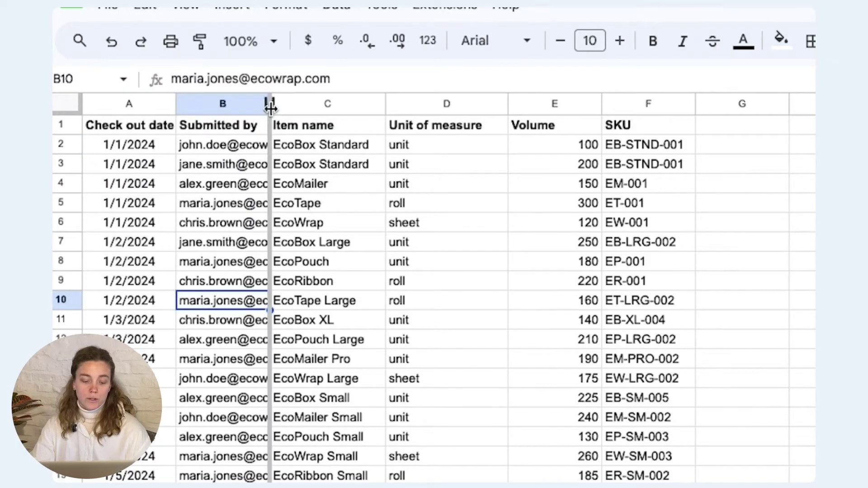
left_click_drag(270, 106, 333, 105)
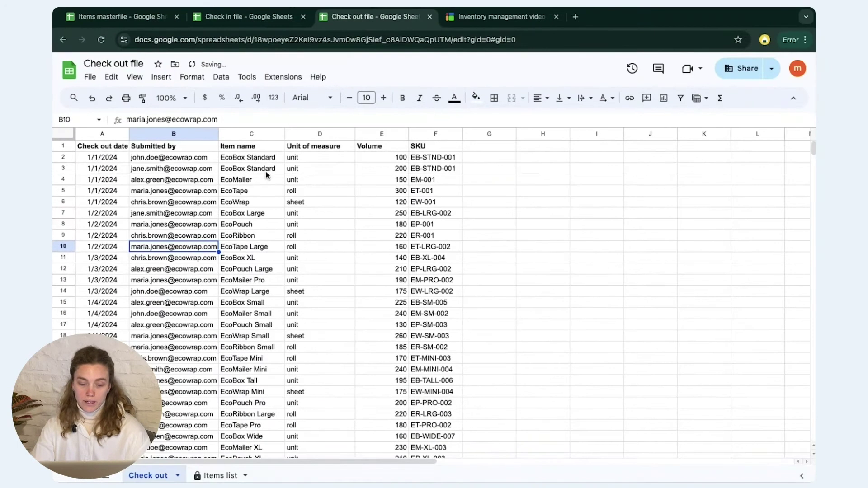
Apply a grey fill to the formula-driven range C2:D1000.
left_click(265, 158)
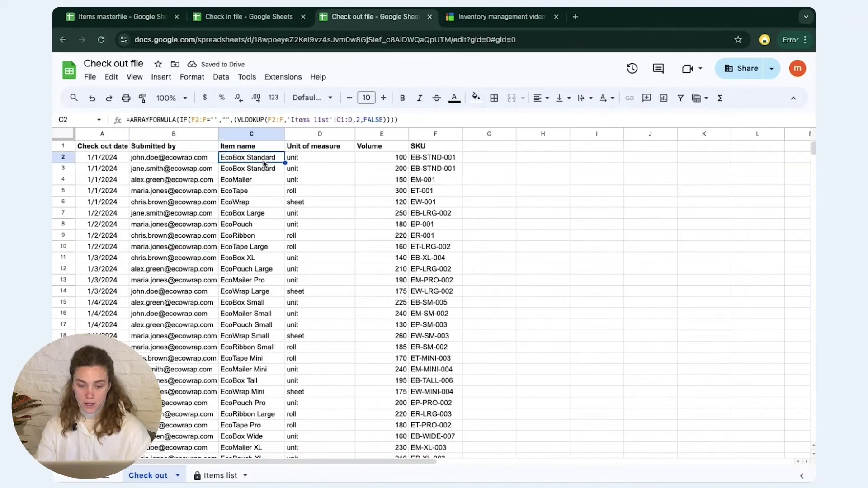
key("shift+Right")
key("ctrl+shift+Down")
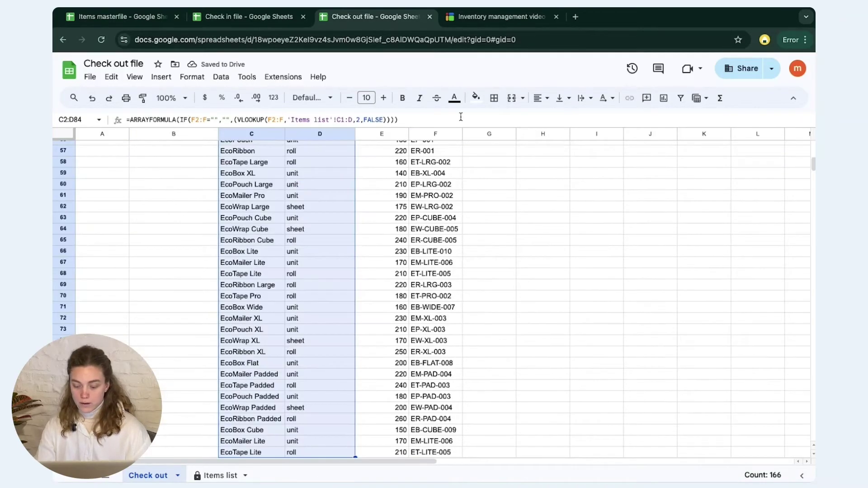
key("ctrl+shift+Down")
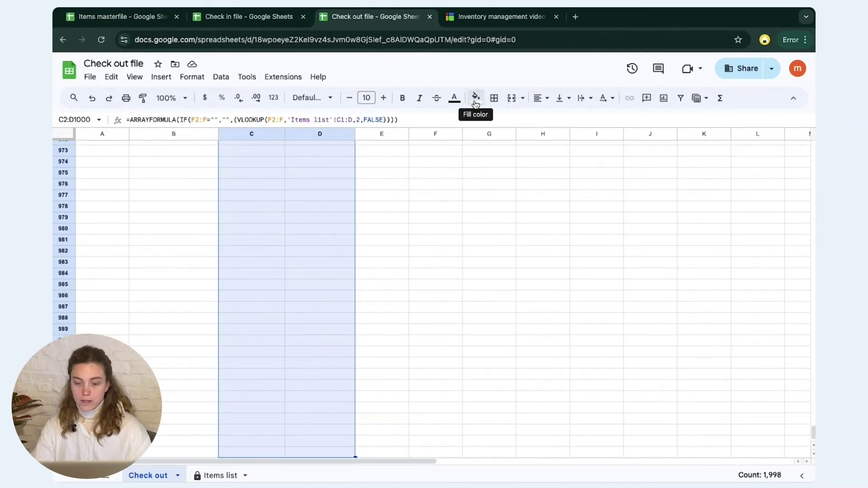
left_click(476, 98)
left_click(547, 136)
key("ctrl+Up")
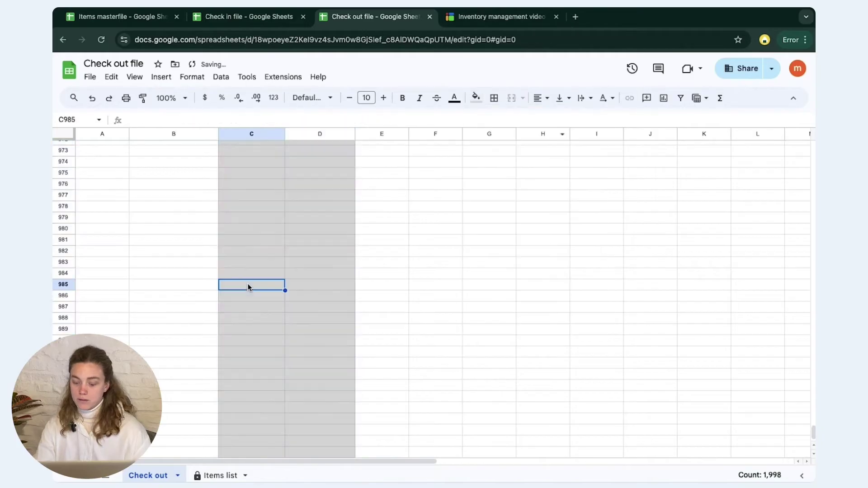
Try to delete individual array results in the Item name column, undoing each attempt.
key("Down")
key("Down")
key("Down")
key("Down")
key("Down")
key("Down")
key("Down")
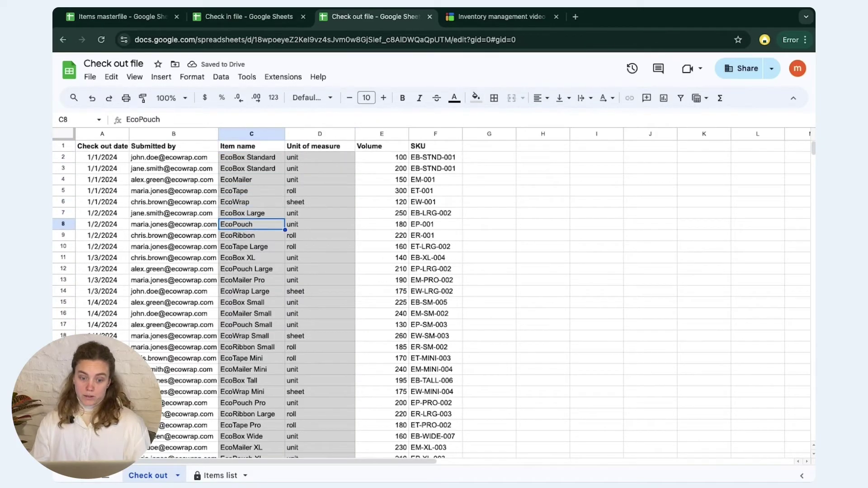
key("Delete")
key("ctrl+z")
key("Delete")
key("ctrl+z")
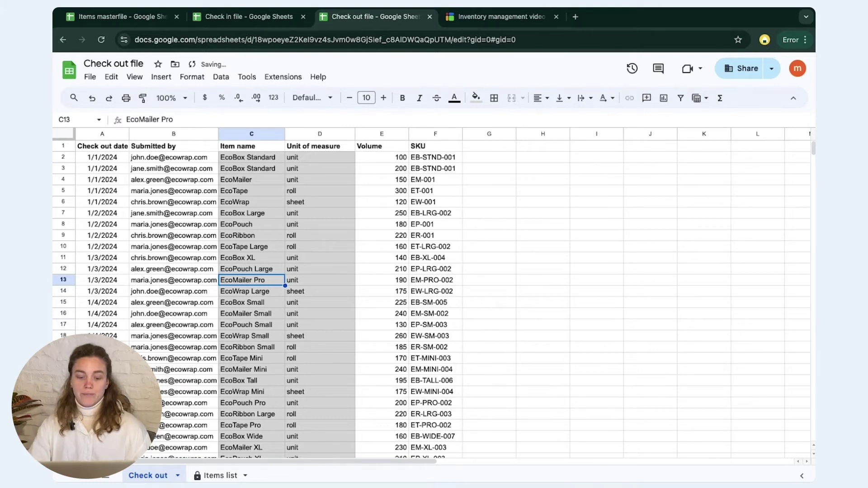
Start copying the Check out sheet to an existing spreadsheet, and copy the Check in file's URL for the destination search.
left_click(124, 147)
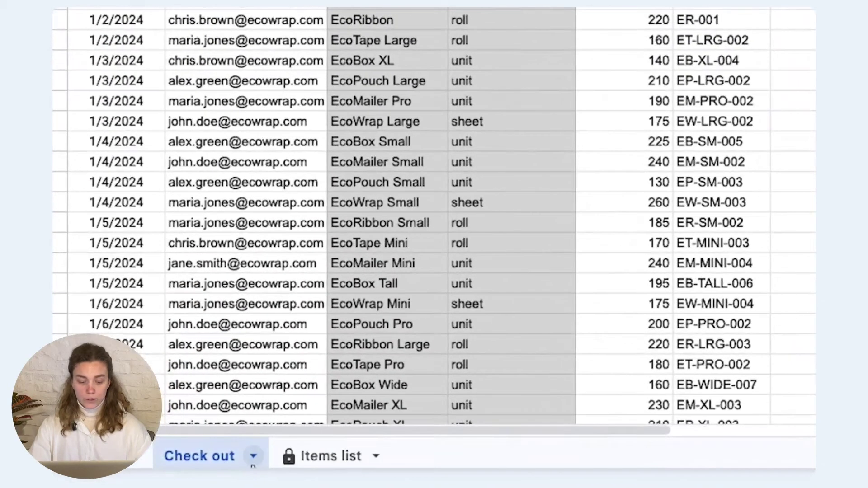
left_click(178, 476)
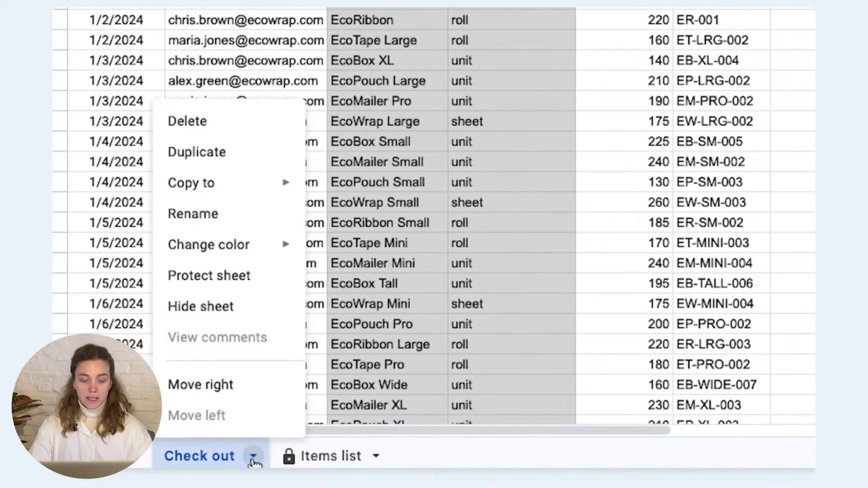
mouse_move(277, 188)
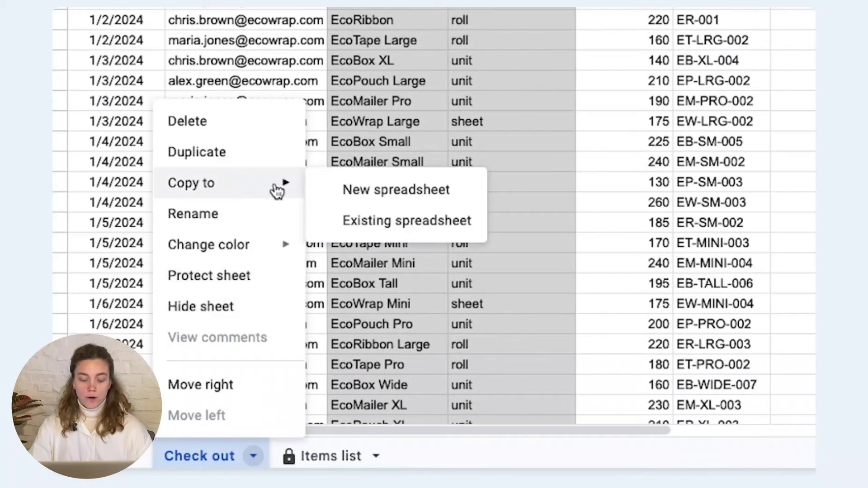
left_click(358, 223)
left_click(269, 19)
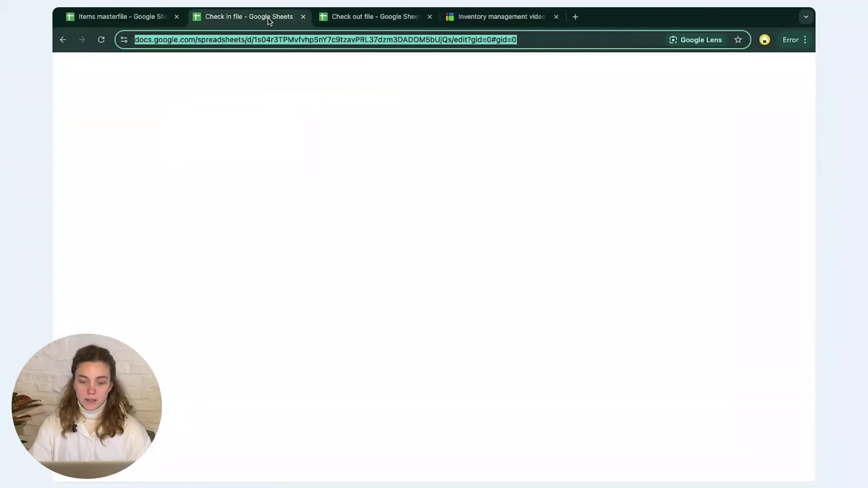
left_click(279, 40)
triple_click(279, 40)
left_click(375, 17)
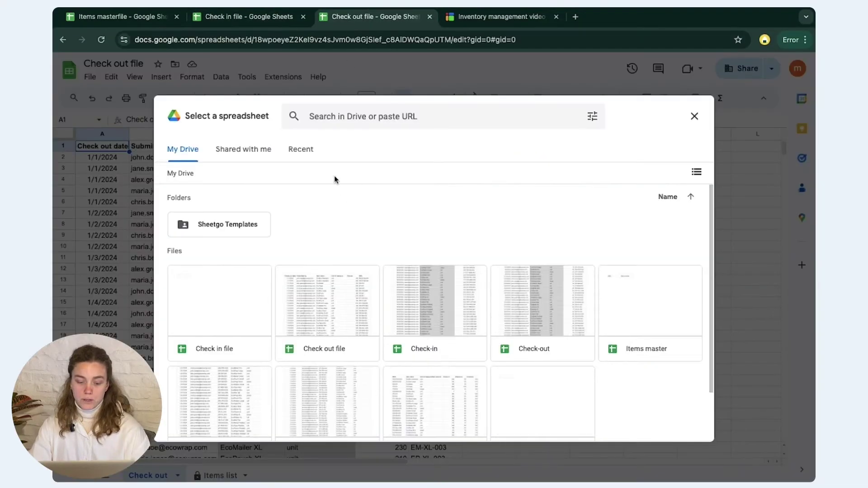
Find the Check in file by its pasted URL and copy the Check out sheet into it.
left_click(373, 117)
key("ctrl+v")
key("Return")
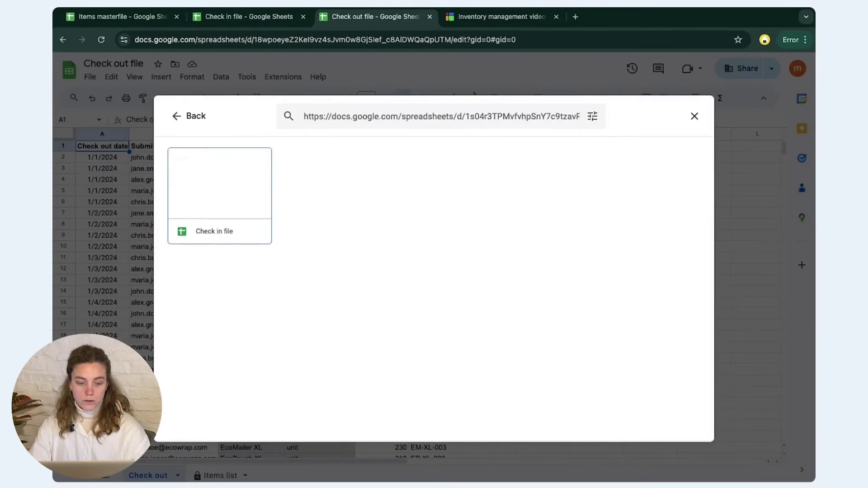
left_click(232, 196)
left_click(681, 424)
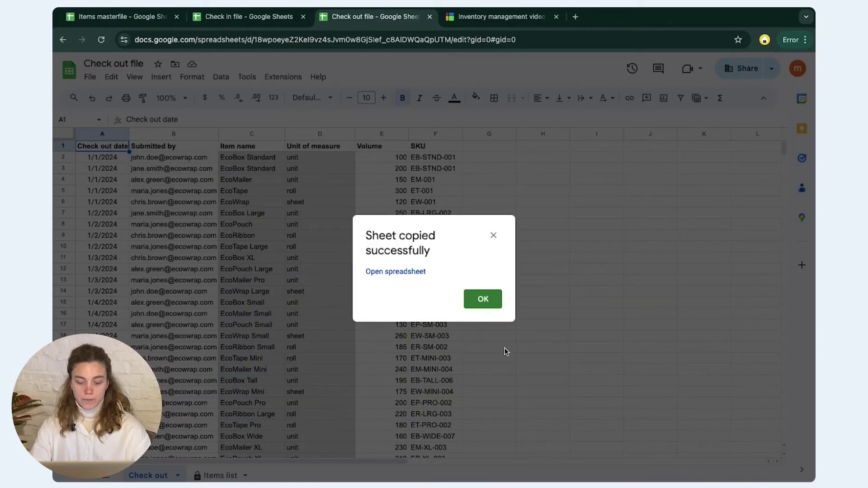
left_click(482, 298)
Rename the copied sheet in the Check in file as Check in.
left_click(271, 18)
double_click(270, 476)
type("Check in")
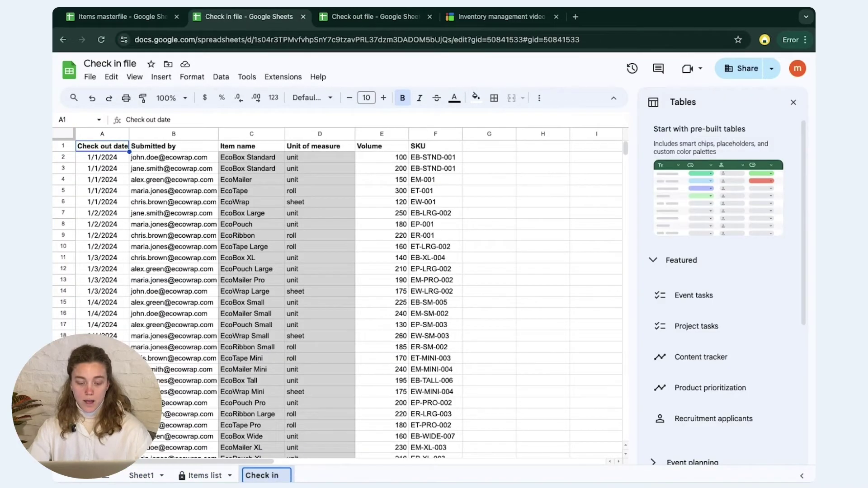
key("Return")
Delete the empty Sheet1 from the Check in file and return to the Check in sheet.
right_click(147, 476)
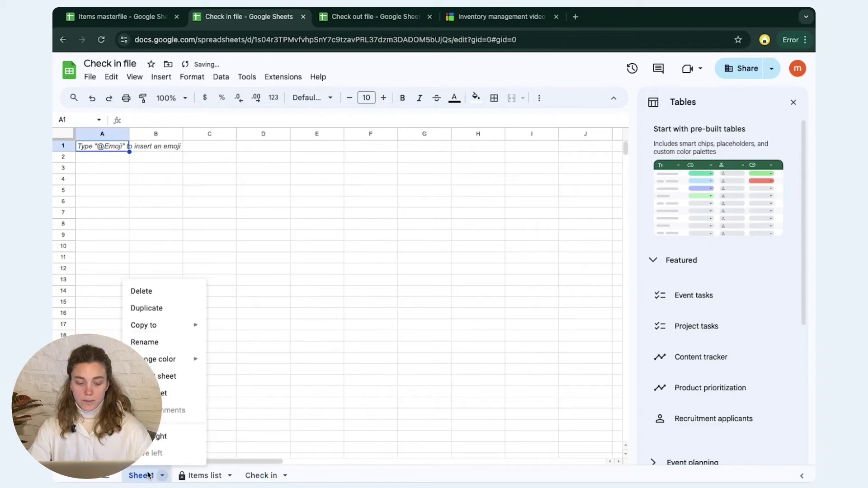
left_click(159, 290)
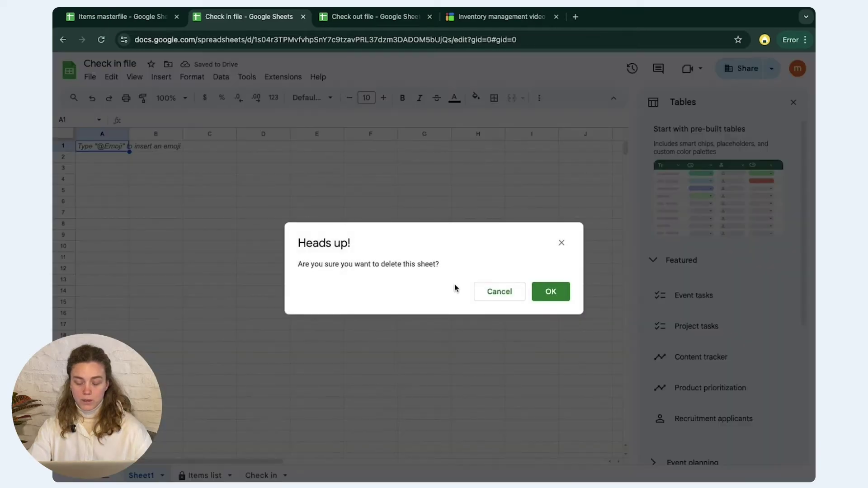
left_click(548, 295)
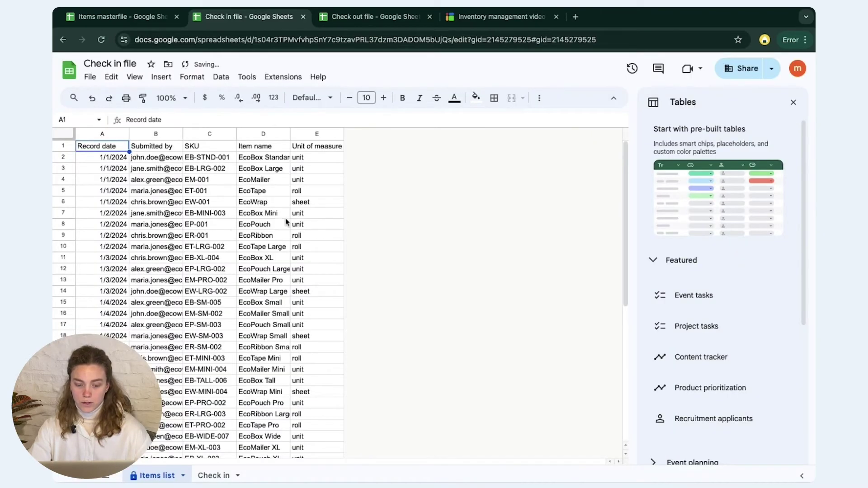
left_click(216, 476)
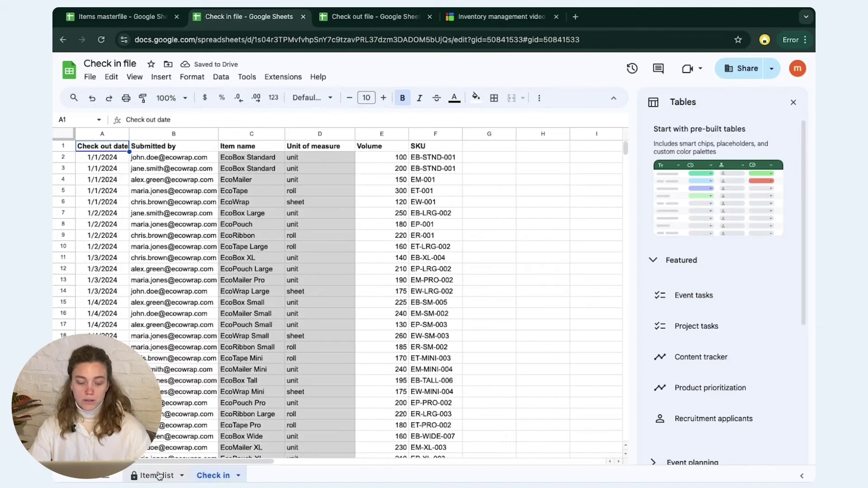
Clear the Volume and SKU entries in E2:F84 of the Check in sheet and paste the volume and SKU data back.
left_click(273, 157)
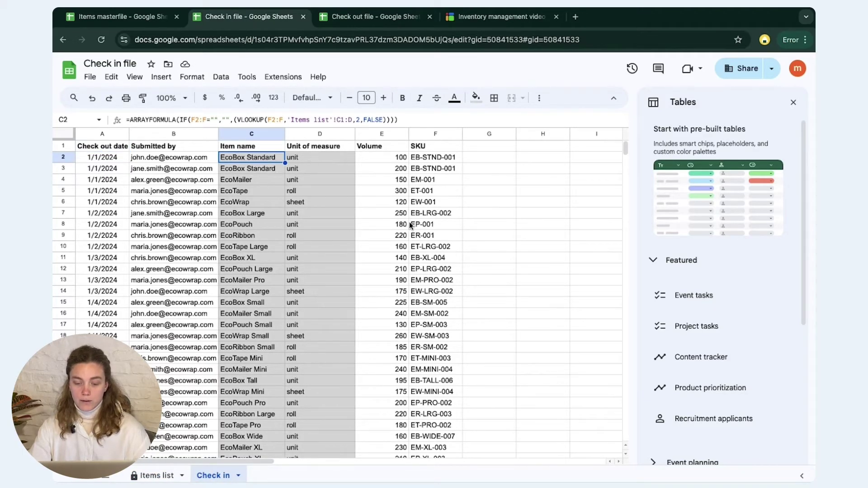
left_click_drag(398, 157, 434, 157)
key("ctrl+shift+Down")
key("Delete")
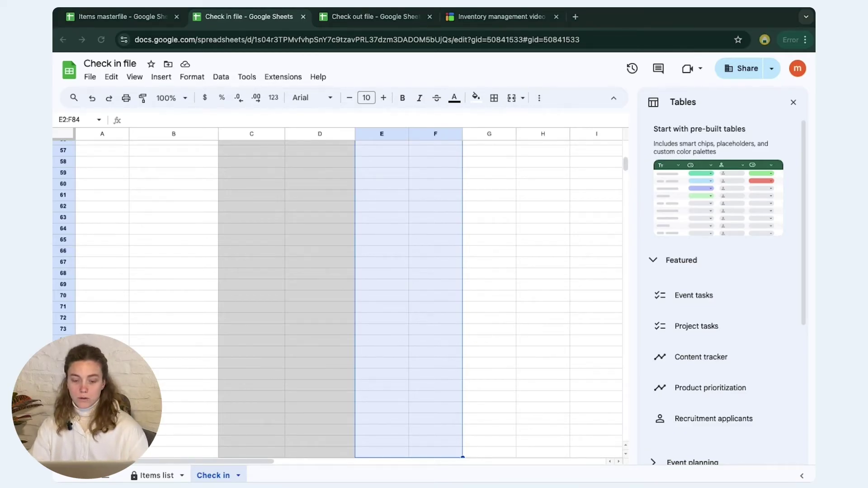
left_click(382, 188)
key("ctrl+Up")
key("ctrl+v")
left_click(456, 251)
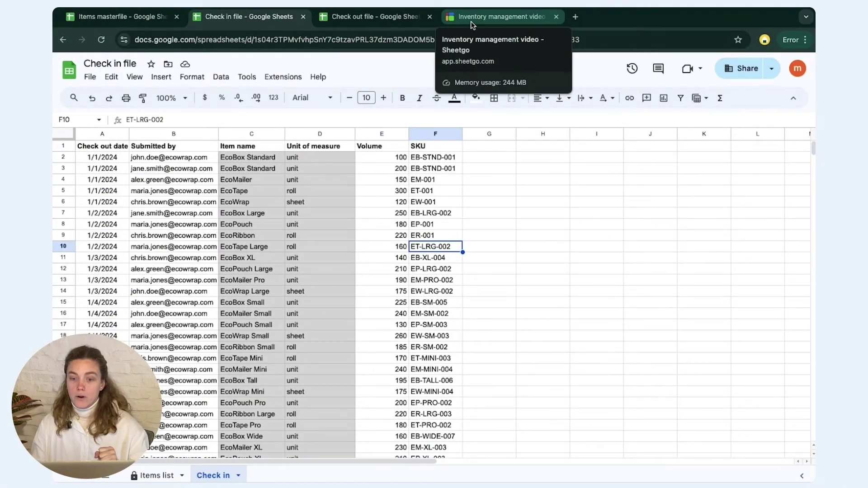
Switch to the Sheetgo workflow and arrange Check in file above and Check out file below Items masterfile in a vertical line.
left_click(471, 21)
left_click(542, 414)
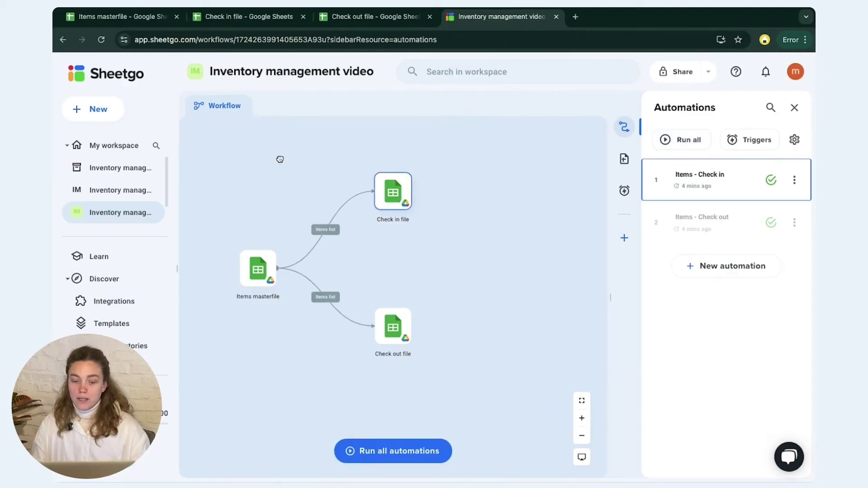
left_click_drag(396, 198, 279, 159)
left_click_drag(387, 331, 266, 374)
left_click(583, 461)
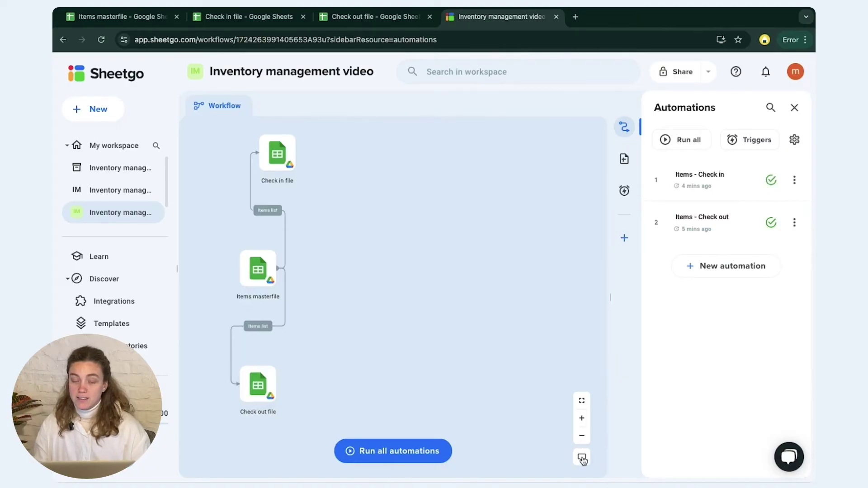
left_click(582, 457)
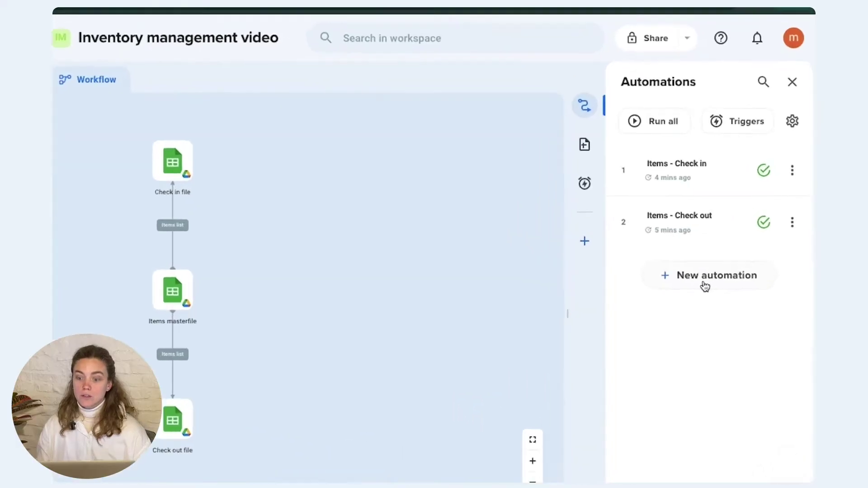
Create a new automation with the Check in tab of the Check in file as its Google Sheets source.
left_click(690, 287)
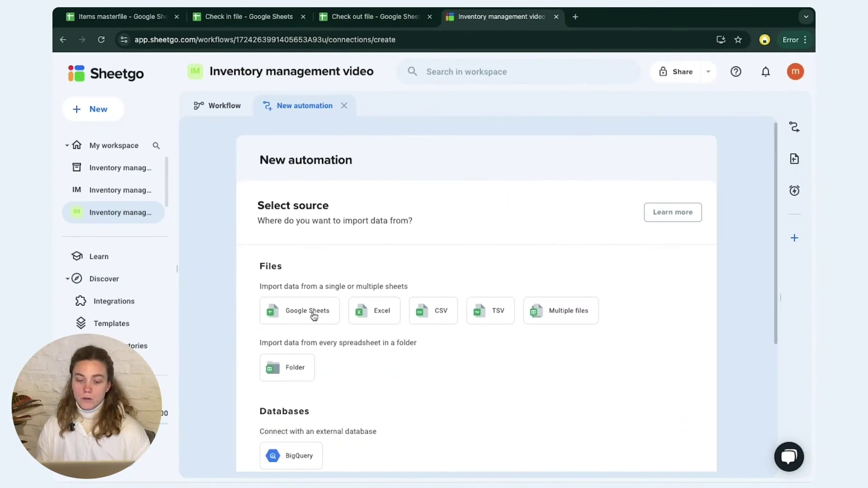
left_click(312, 312)
left_click(465, 305)
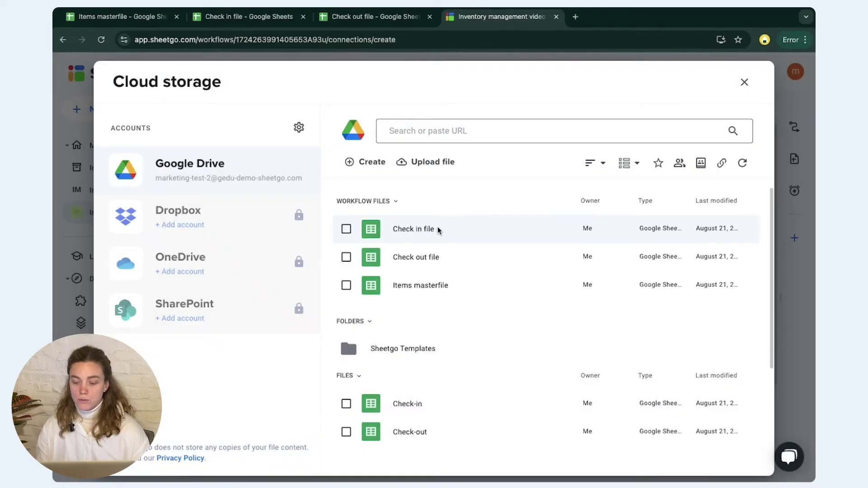
left_click(436, 228)
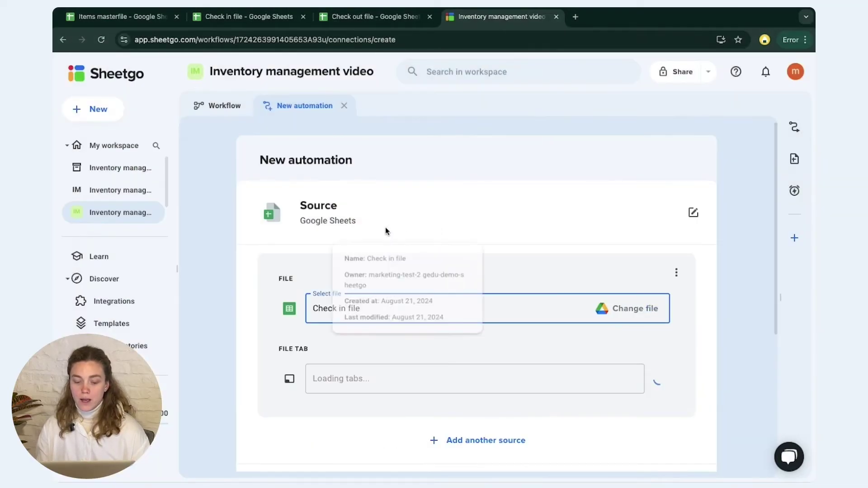
left_click(629, 388)
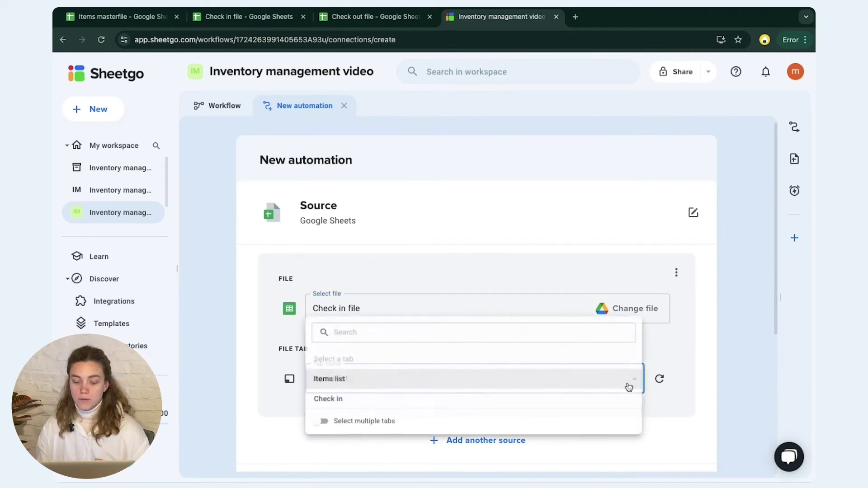
left_click(559, 402)
scroll(560, 396, "down", 5)
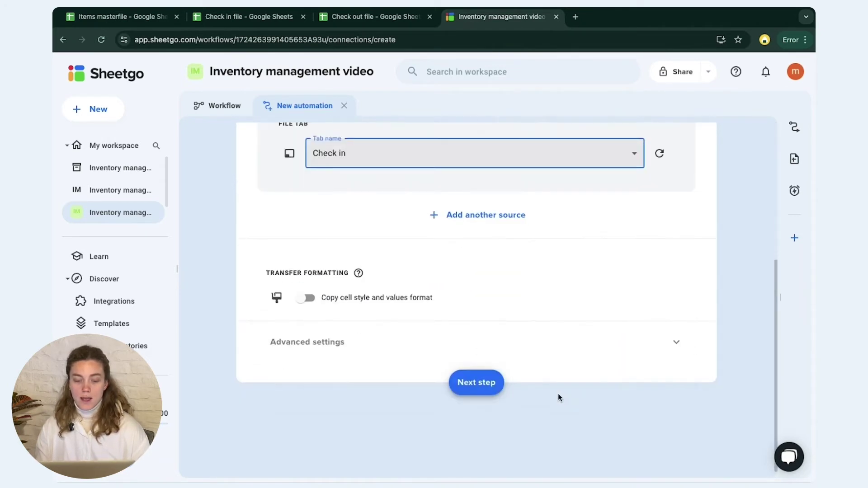
left_click(493, 390)
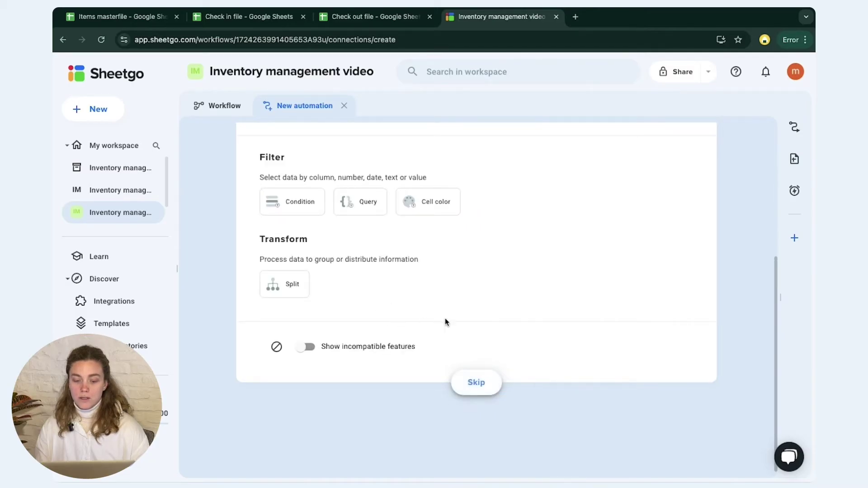
Skip data processing and set the destination to a new Google Sheets file named Current inventory.
left_click(486, 379)
scroll(328, 228, "down", 2)
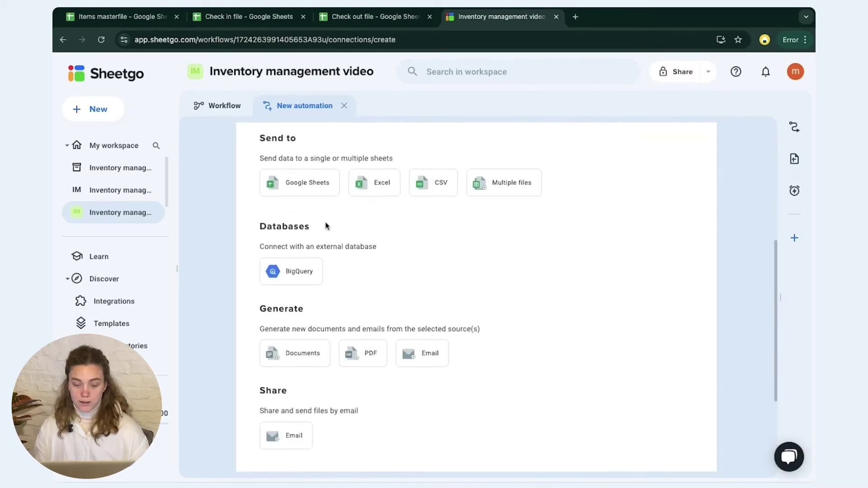
left_click(310, 184)
scroll(396, 344, "down", 4)
triple_click(395, 317)
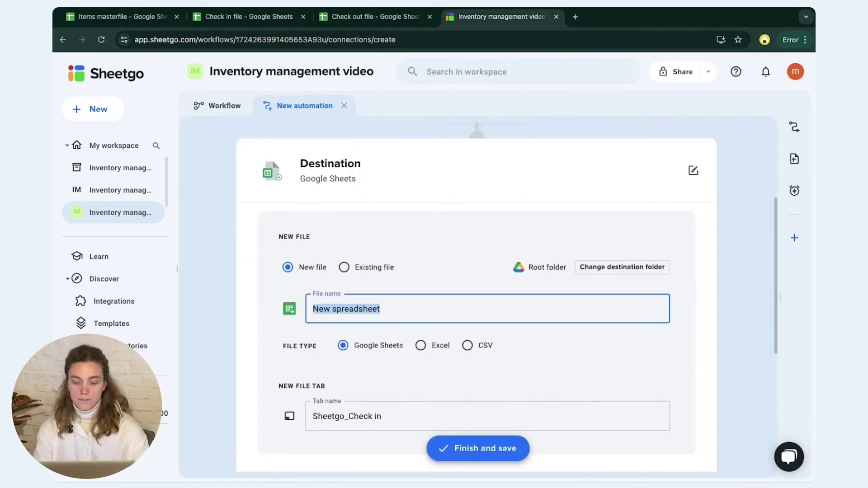
type("I")
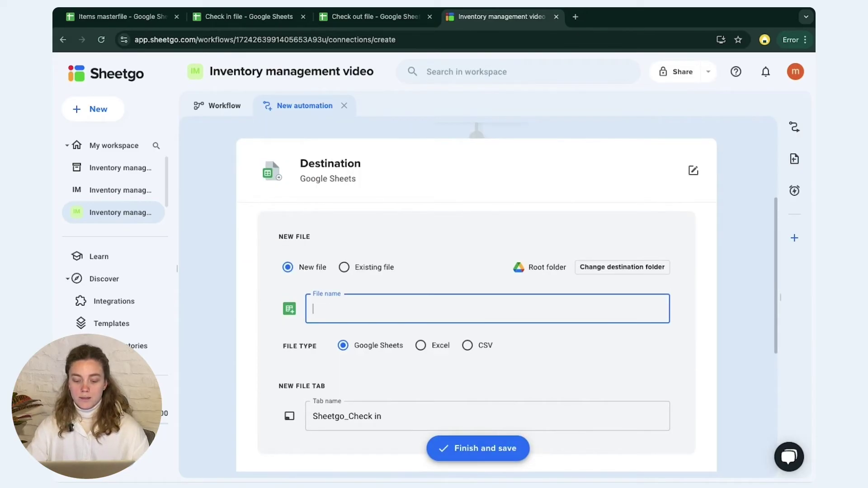
type("urrent inventory")
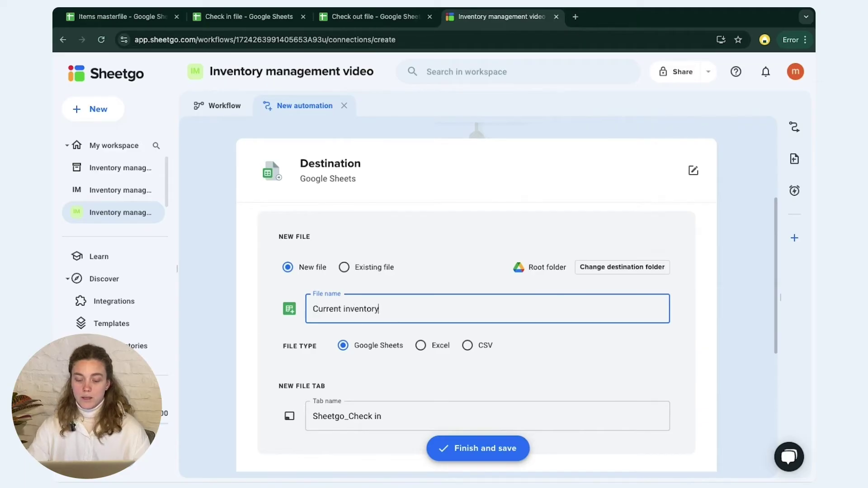
Shorten the destination tab name to Check in and save the automation.
left_click(350, 415)
key("alt+shift+Left")
key("BackSpace")
scroll(406, 403, "down", 3)
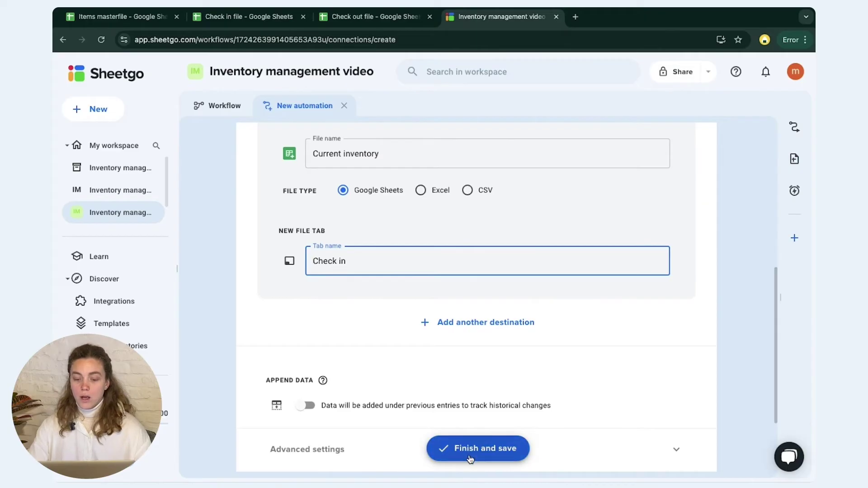
left_click(469, 457)
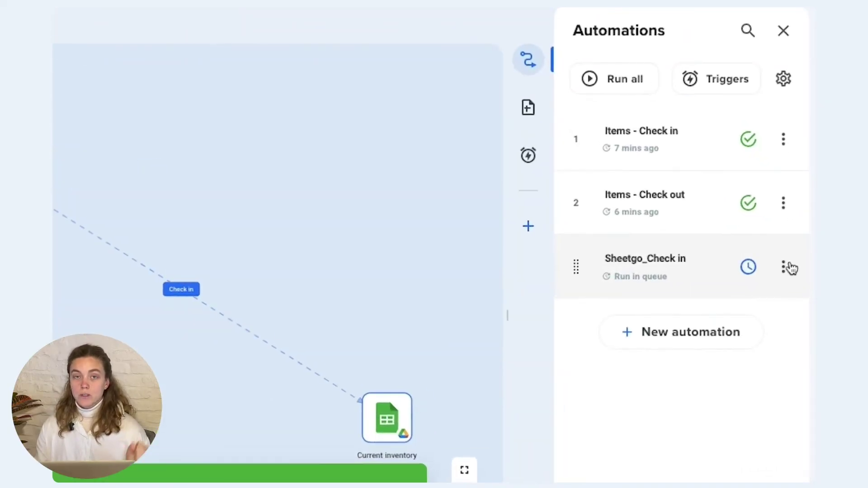
Duplicate the Sheetgo_Check in automation and rename the copy as Check out data.
left_click(786, 267)
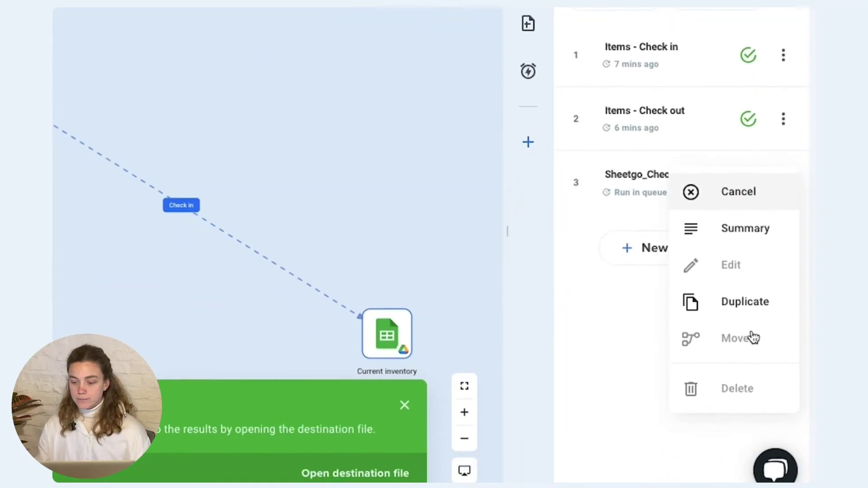
left_click(754, 307)
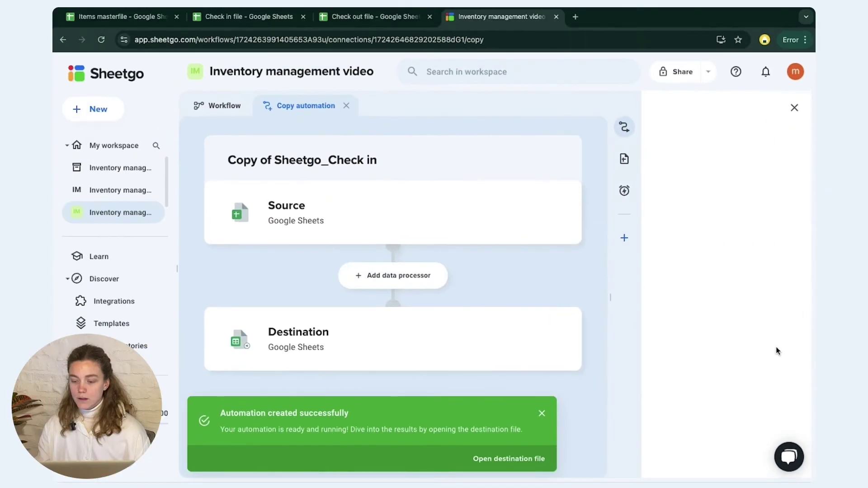
left_click(361, 165)
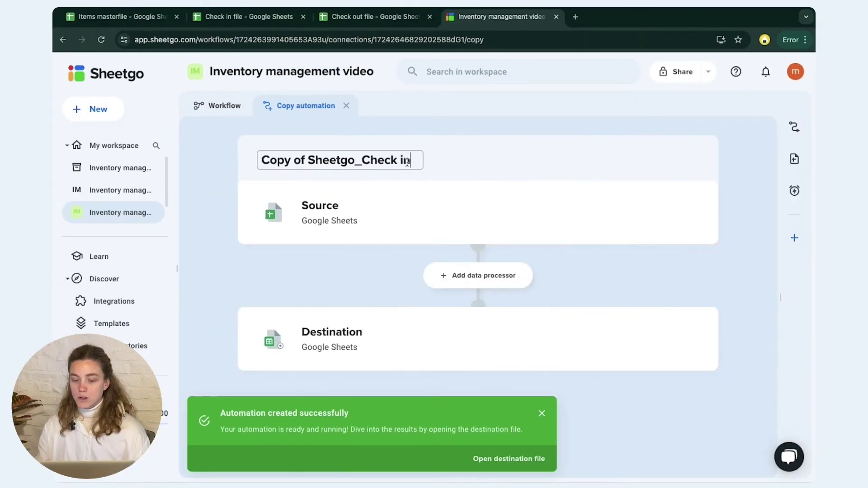
left_click_drag(363, 162, 262, 161)
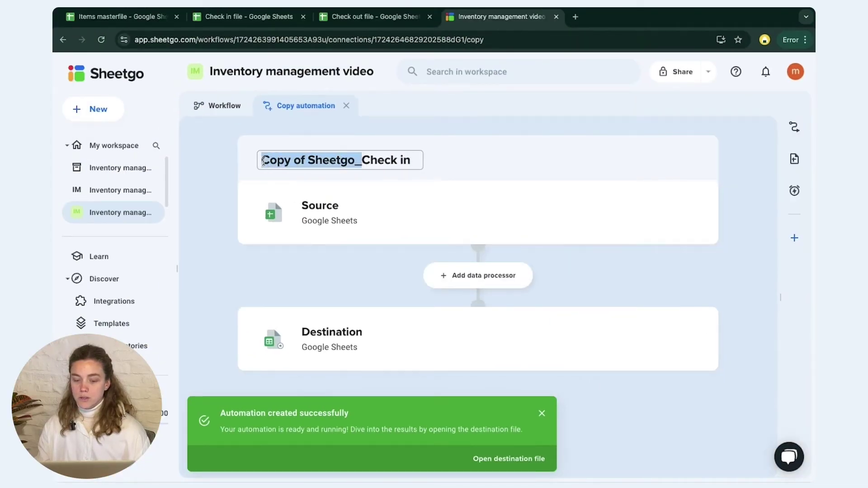
key("BackSpace")
key("BackSpace")
key("BackSpace")
type("out data")
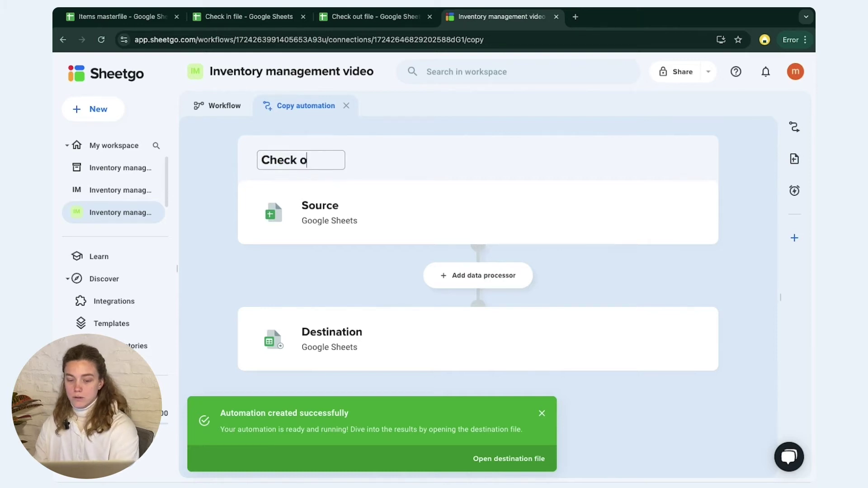
Change the source of the Check out data automation to the Check out tab of the Check out file.
left_click(369, 220)
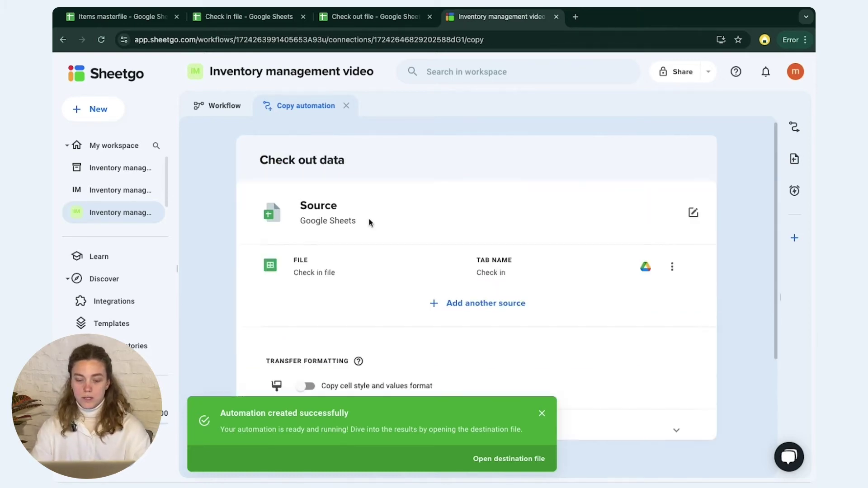
scroll(456, 306, "down", 2)
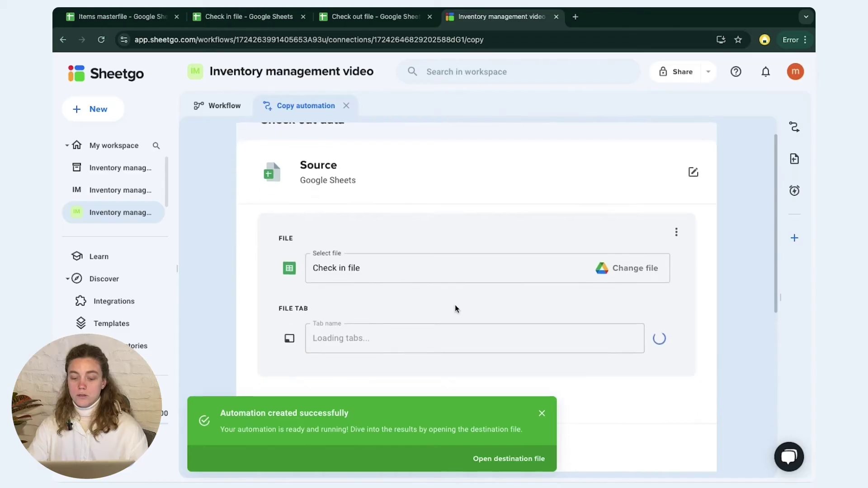
left_click(476, 250)
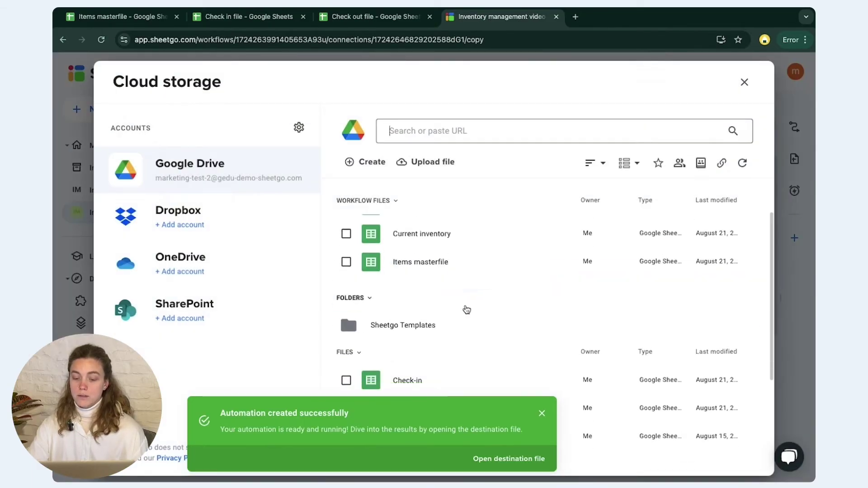
left_click(432, 260)
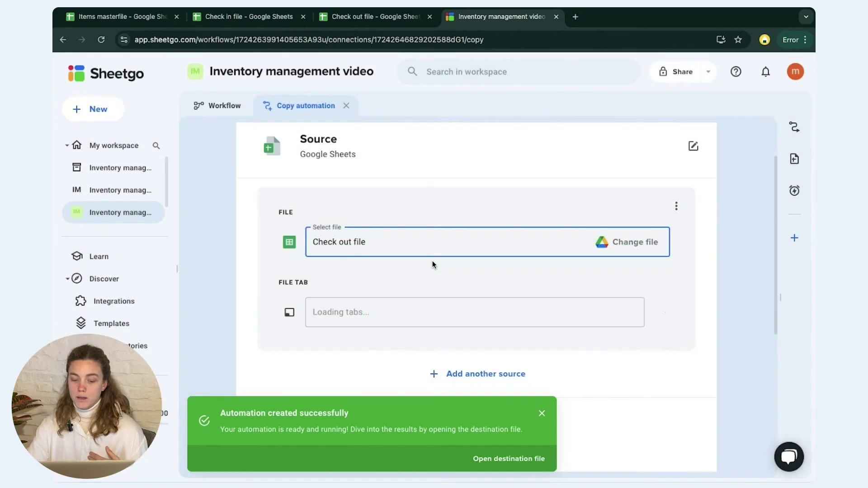
left_click(542, 414)
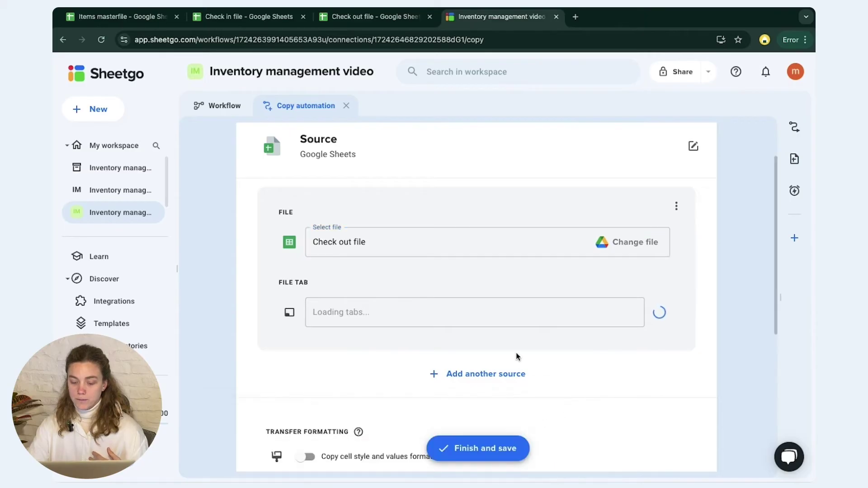
left_click(574, 320)
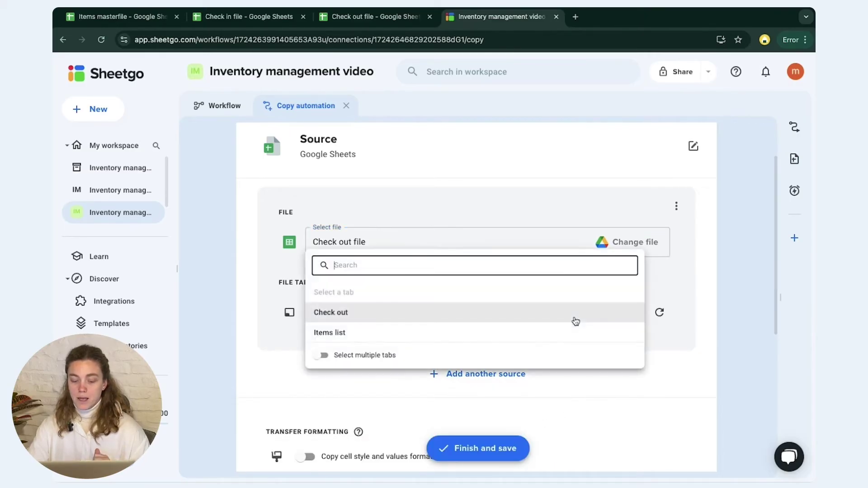
left_click(520, 319)
Name the destination tab in the Current inventory file Check out, and save the automation.
scroll(494, 416, "down", 5)
left_click(488, 382)
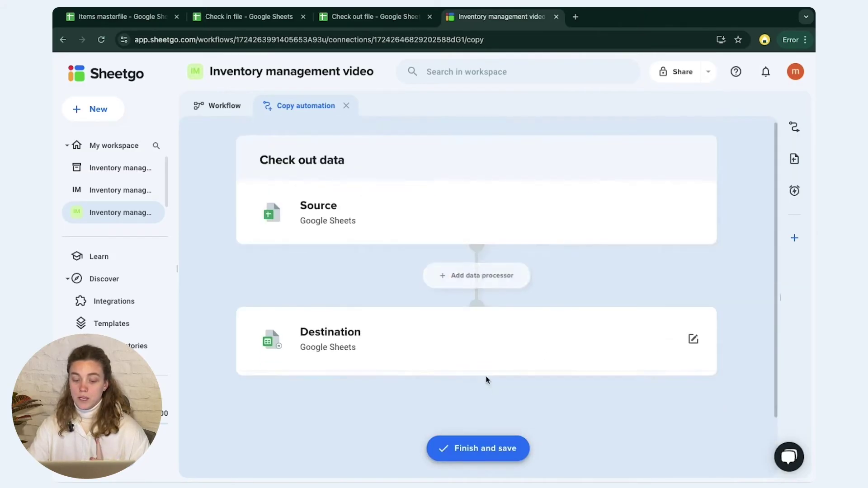
scroll(502, 348, "down", 3)
left_click(533, 275)
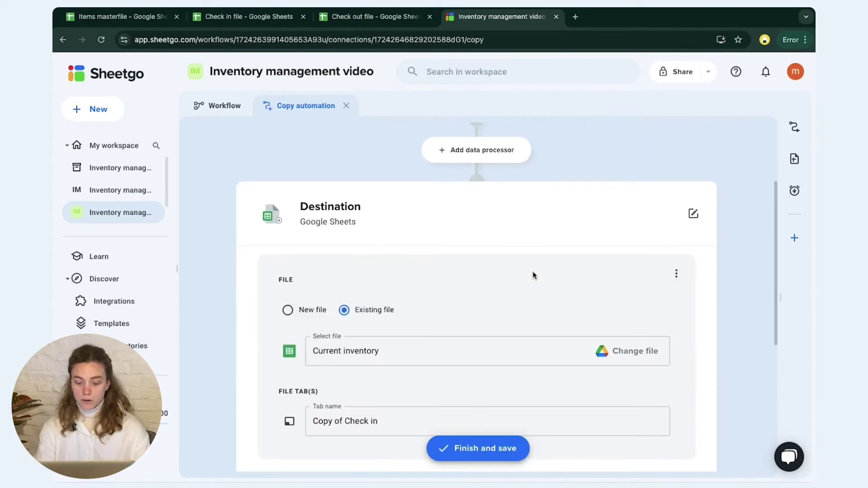
triple_click(384, 420)
type("Check out")
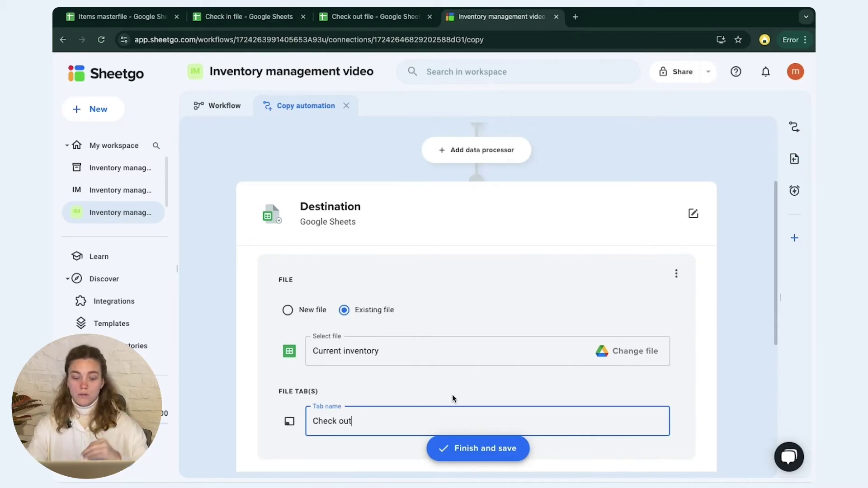
scroll(453, 398, "down", 3)
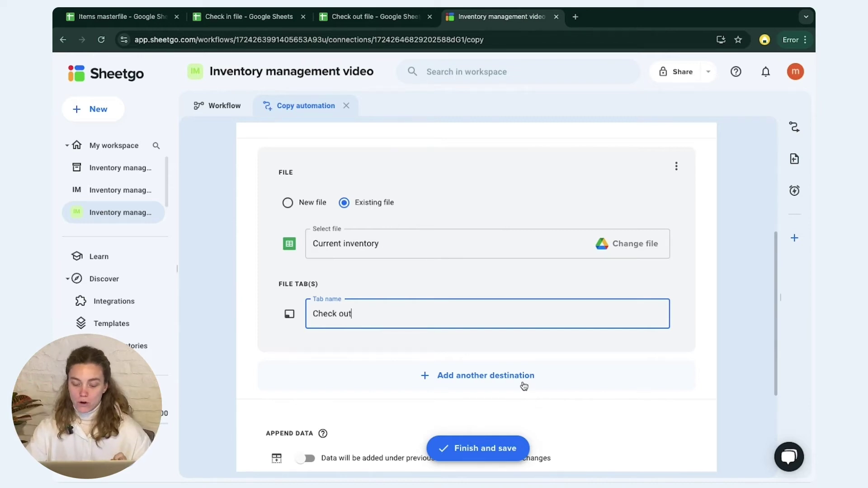
scroll(520, 411, "down", 2)
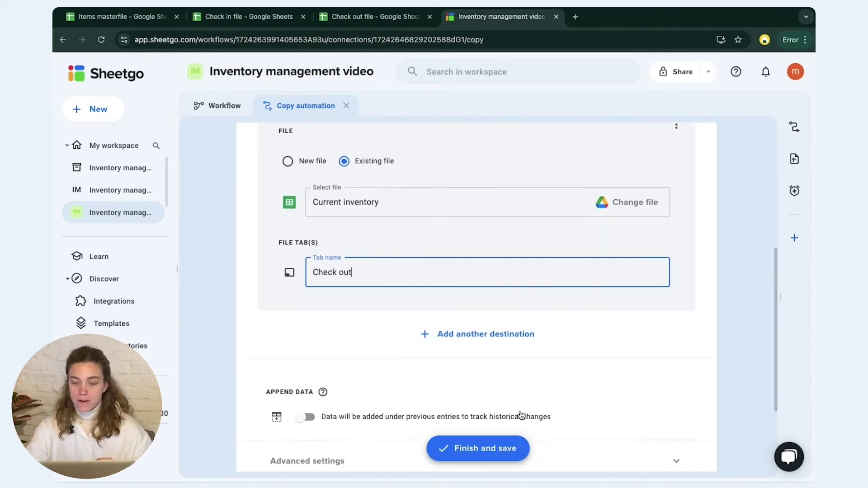
left_click(493, 455)
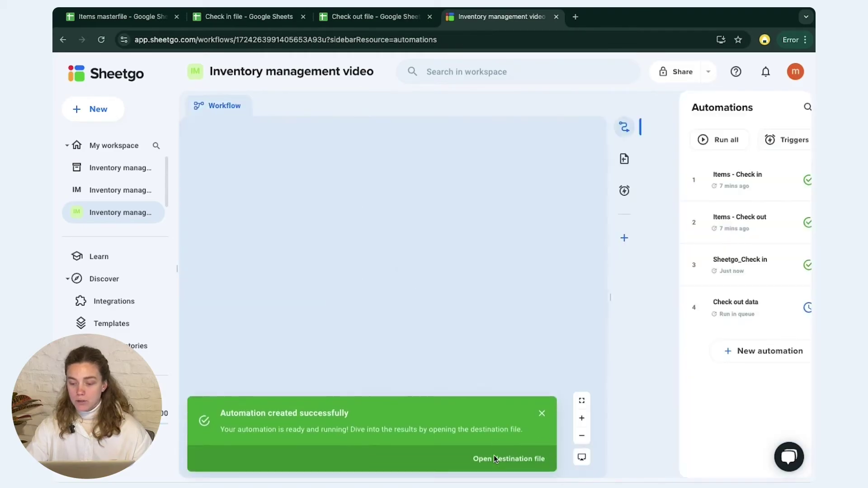
Rename the Sheetgo_Check in automation as Check in data.
triple_click(729, 259)
type("Check ou")
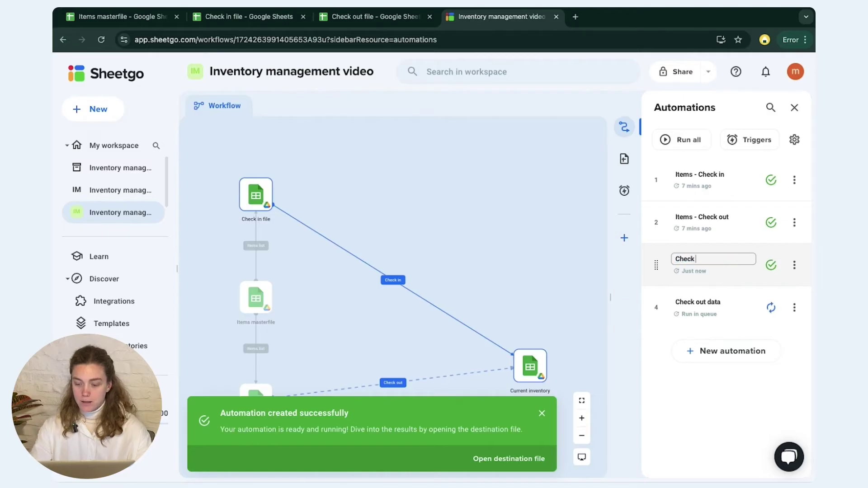
key("BackSpace")
key("BackSpace")
type("in data")
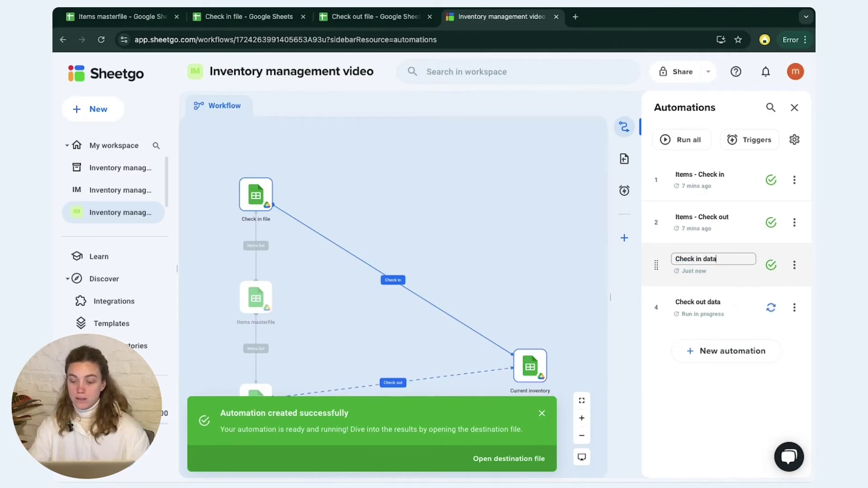
key("Return")
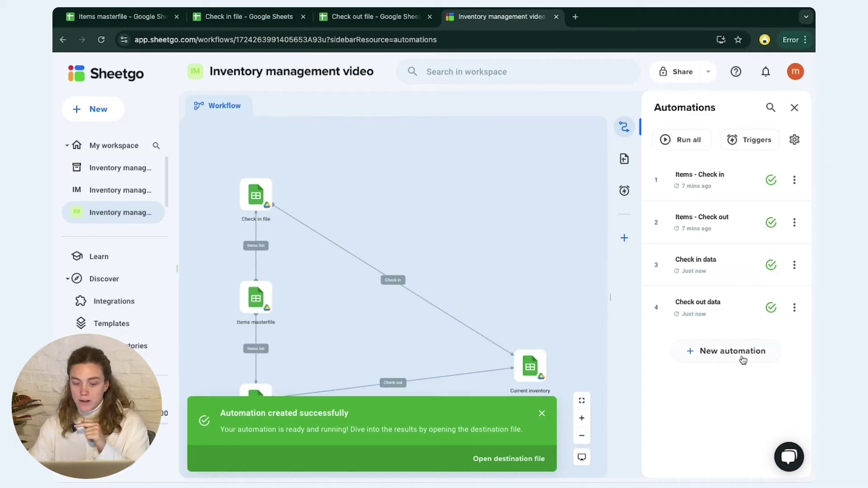
Create a new automation with the Items list tab of the Items masterfile as its Google Sheets source.
left_click(743, 360)
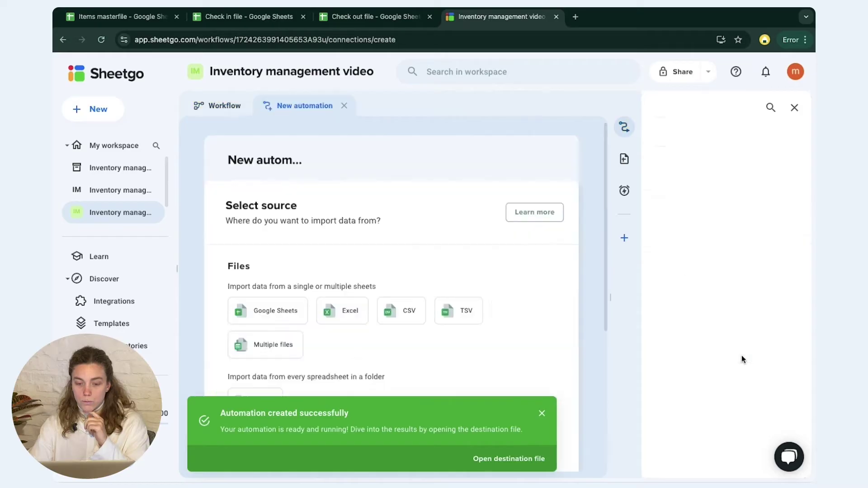
left_click(318, 311)
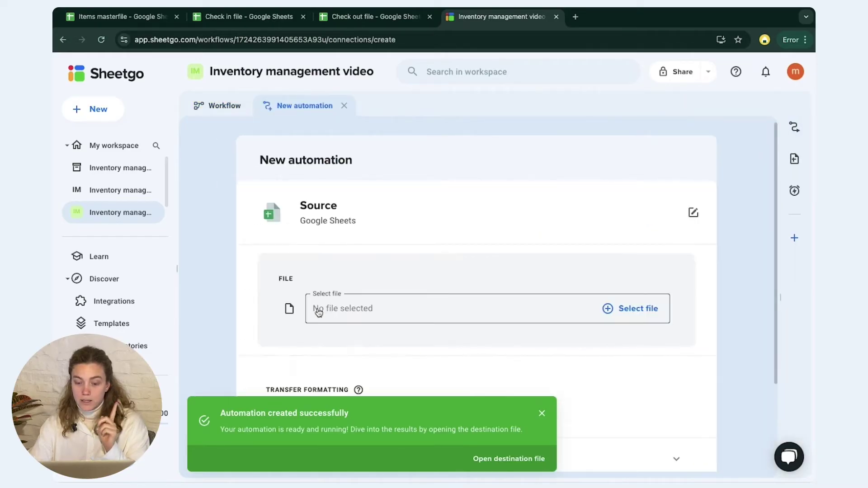
left_click(360, 315)
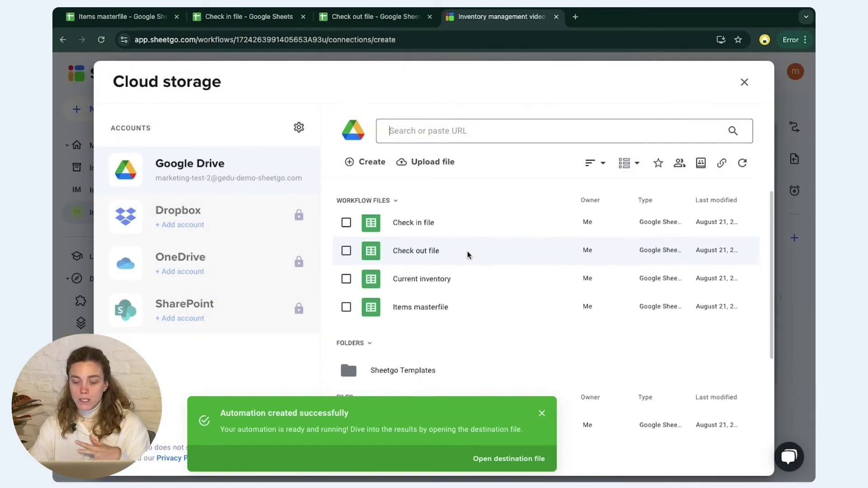
left_click(445, 315)
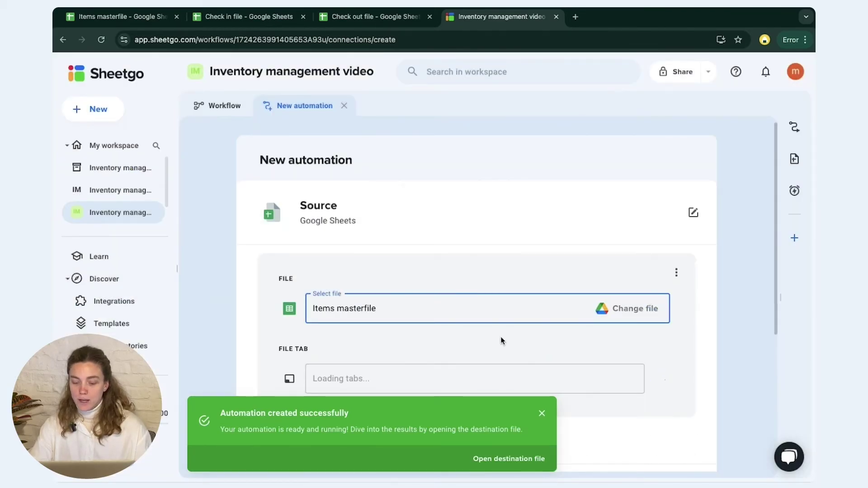
left_click(541, 413)
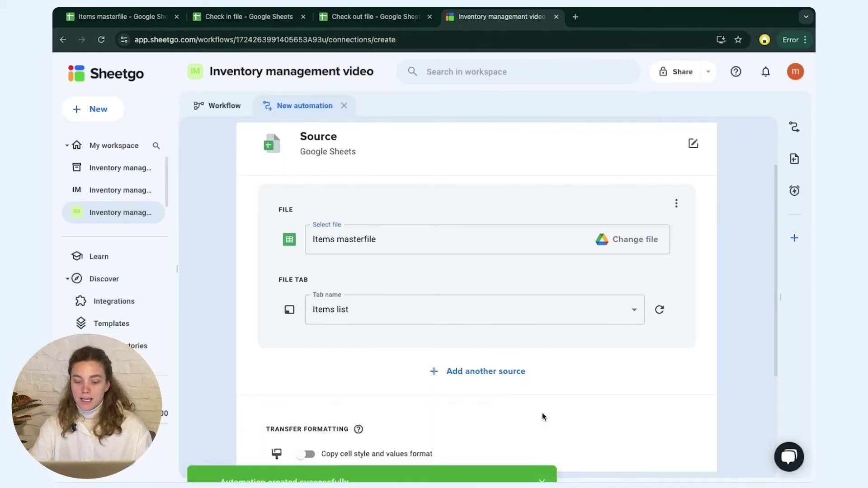
Skip data processing and set the Google Sheets destination to the existing Current inventory file.
scroll(611, 341, "down", 3)
left_click(478, 384)
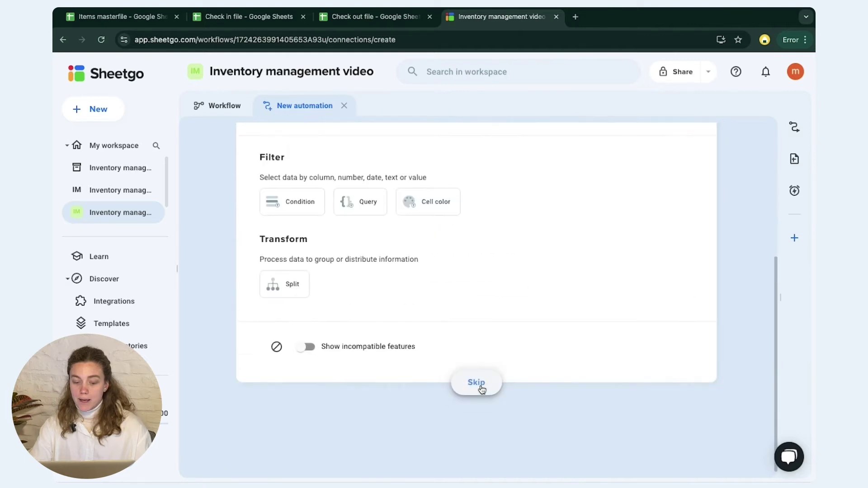
left_click(476, 383)
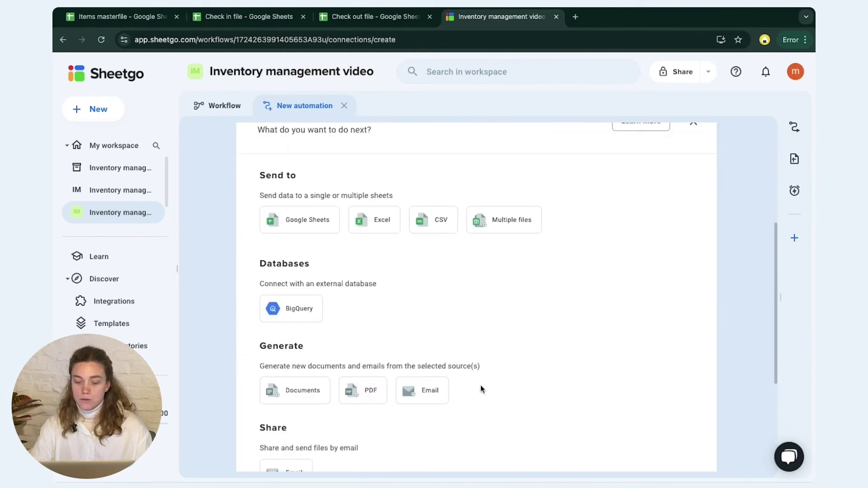
left_click(302, 221)
left_click(346, 292)
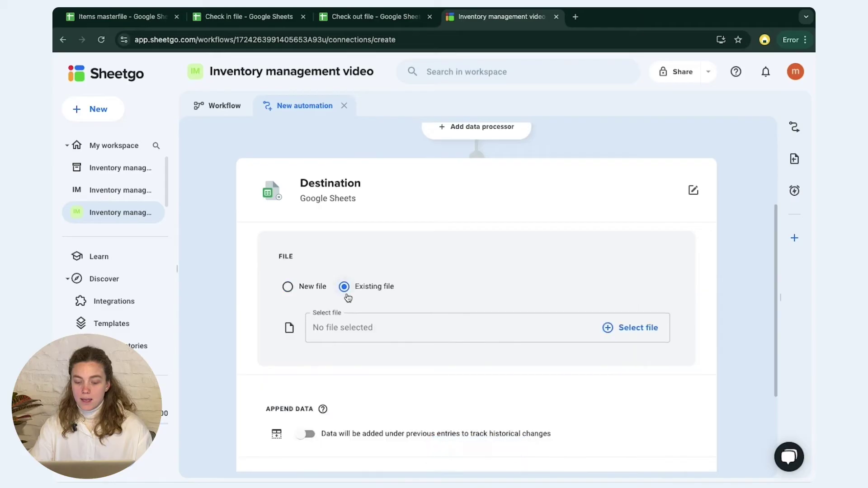
left_click(371, 323)
left_click(408, 310)
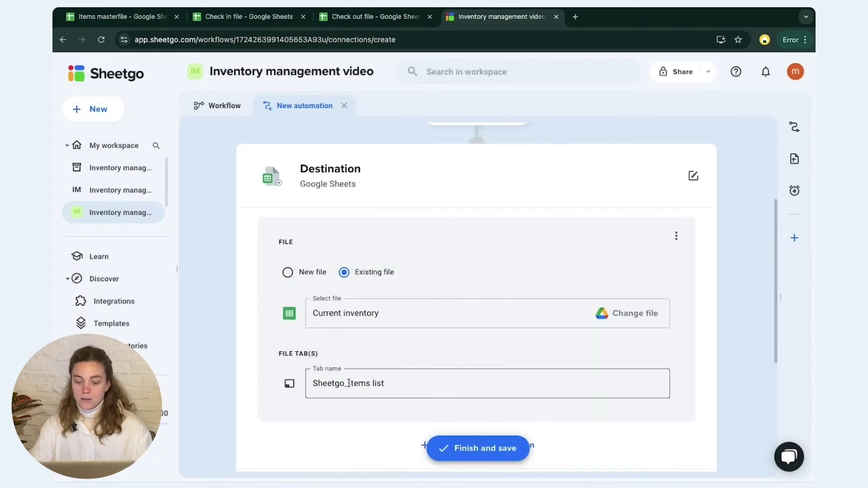
Shorten the destination tab name to Items list and save the automation.
left_click_drag(352, 383, 304, 384)
key("BackSpace")
left_click(495, 449)
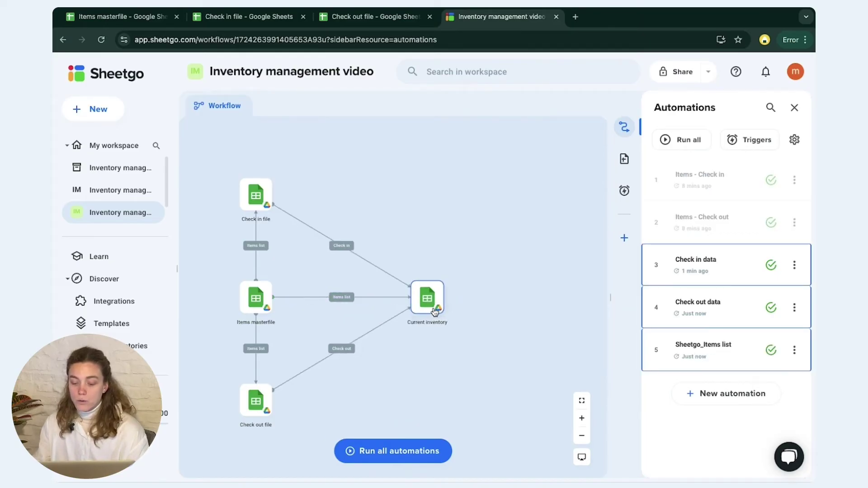
Open the Current inventory file from the workflow in a new browser tab and view its Items list sheet.
left_click(433, 306)
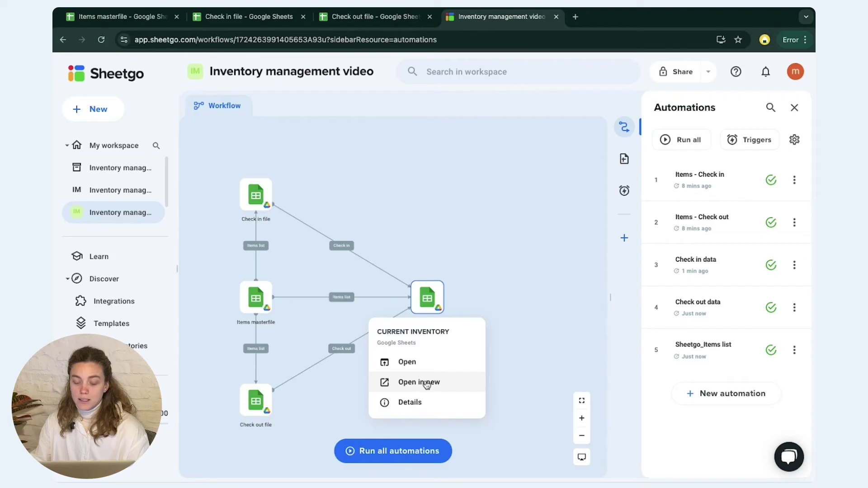
left_click(426, 383)
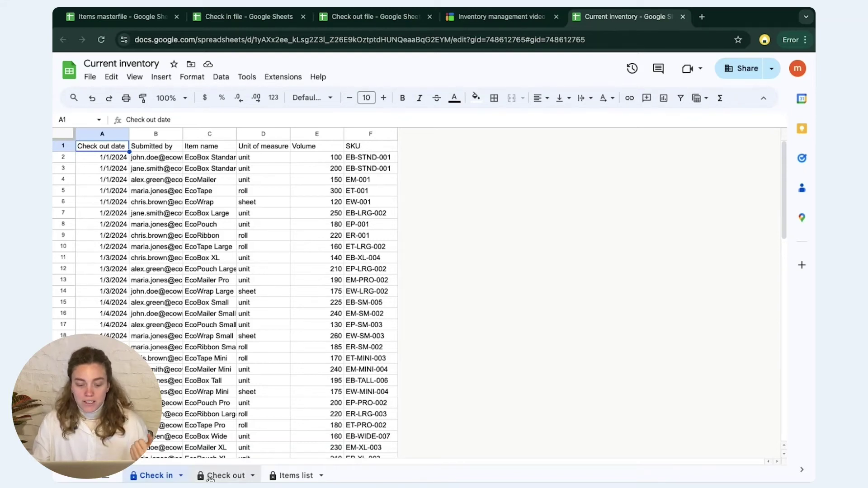
left_click(294, 475)
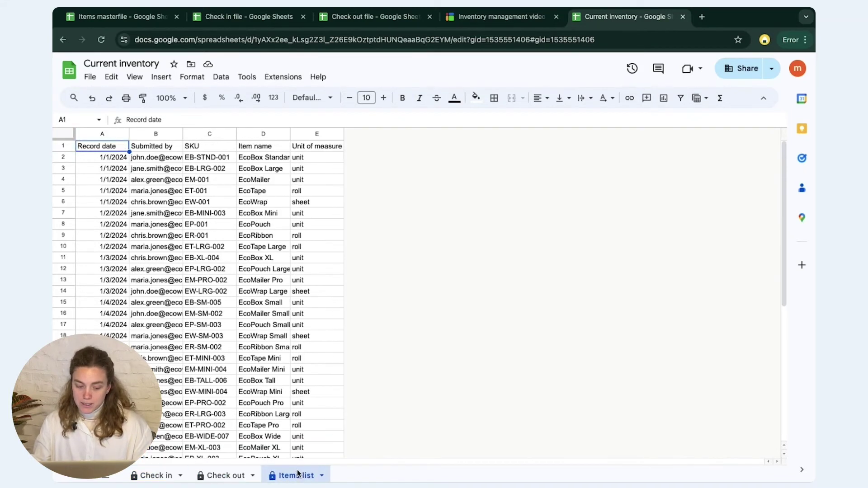
Add a new sheet to the Current inventory file and rename it Current inventory.
left_click(84, 476)
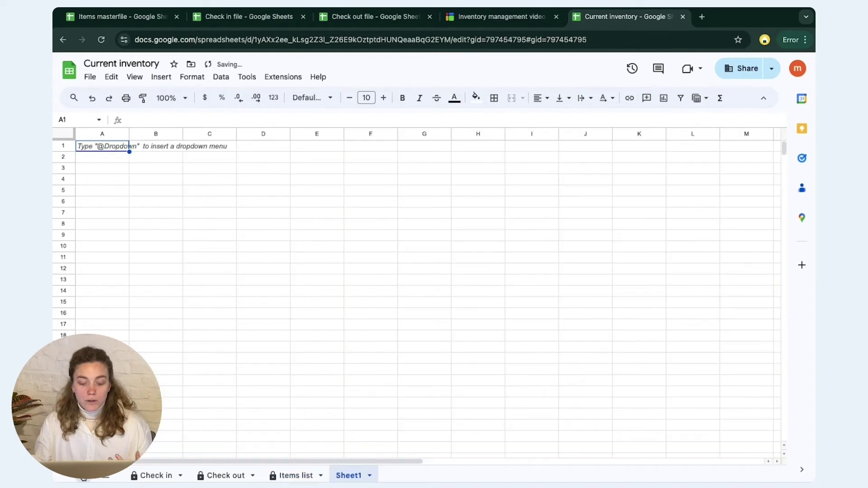
double_click(347, 475)
type("Current inventory")
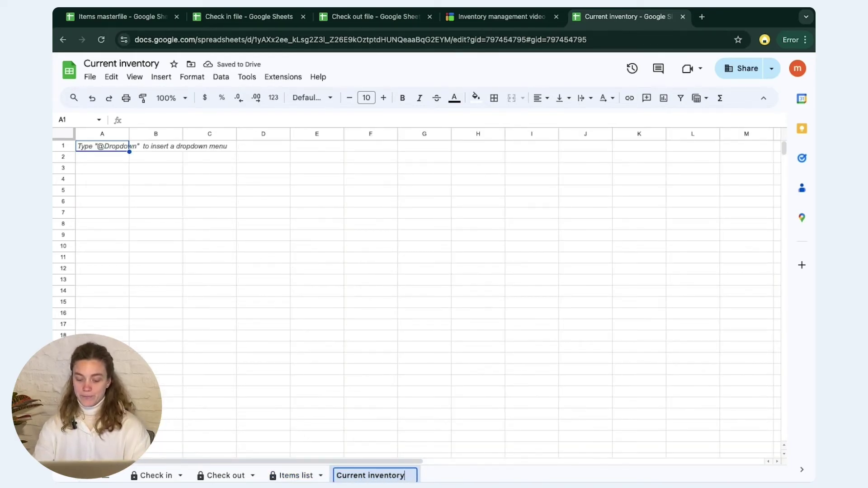
key("Return")
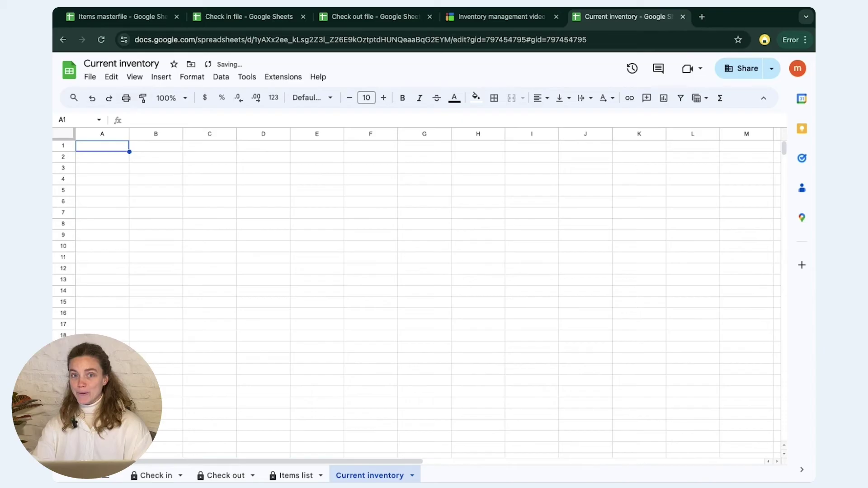
Enter the headers SKU, Item name and Unit of measure in cells A1 to C1 of the Current inventory sheet.
left_click(310, 348)
left_click(117, 150)
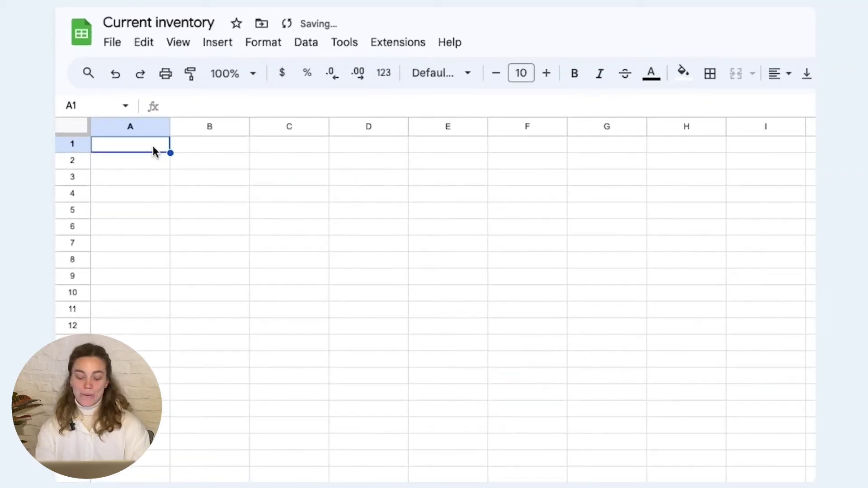
type("SKU")
key("Tab")
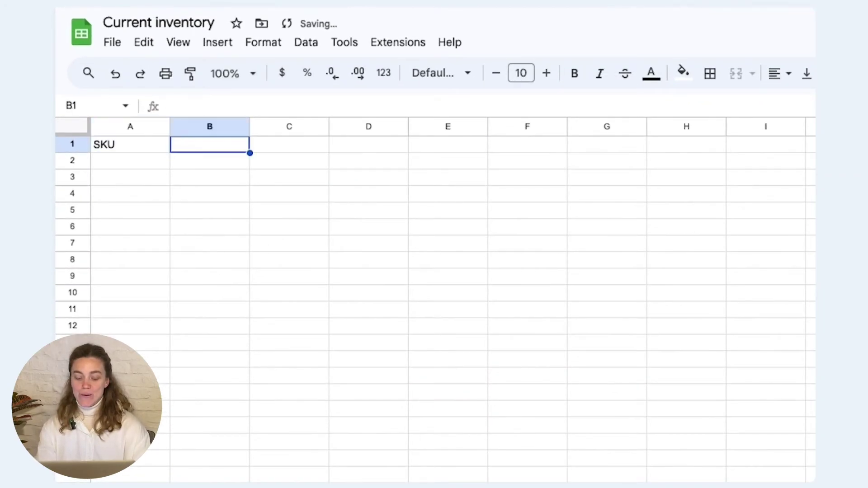
type("Item name")
key("Tab")
type("U")
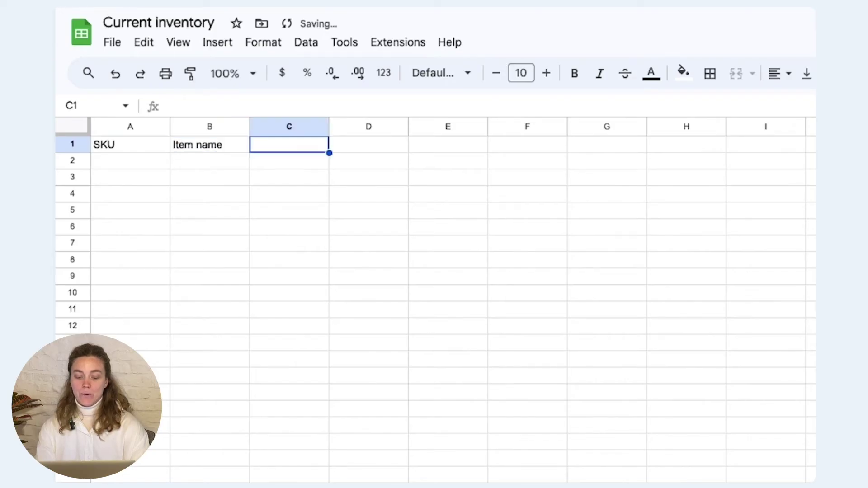
type("nit of measure")
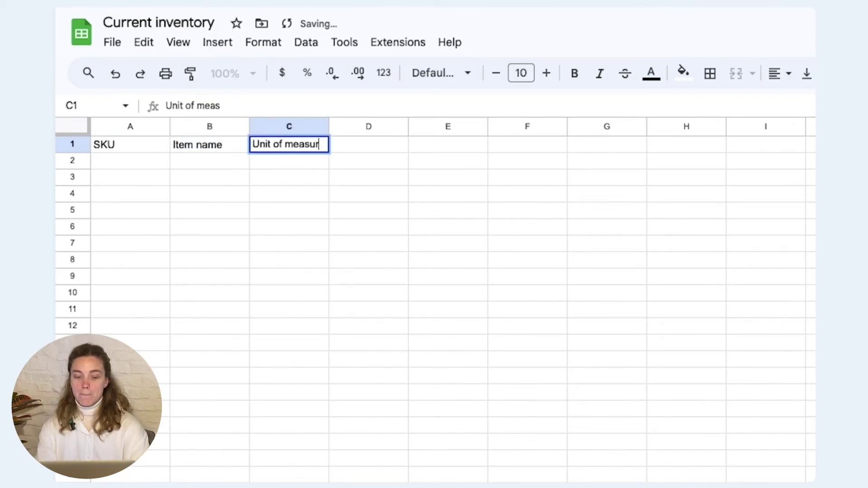
key("Tab")
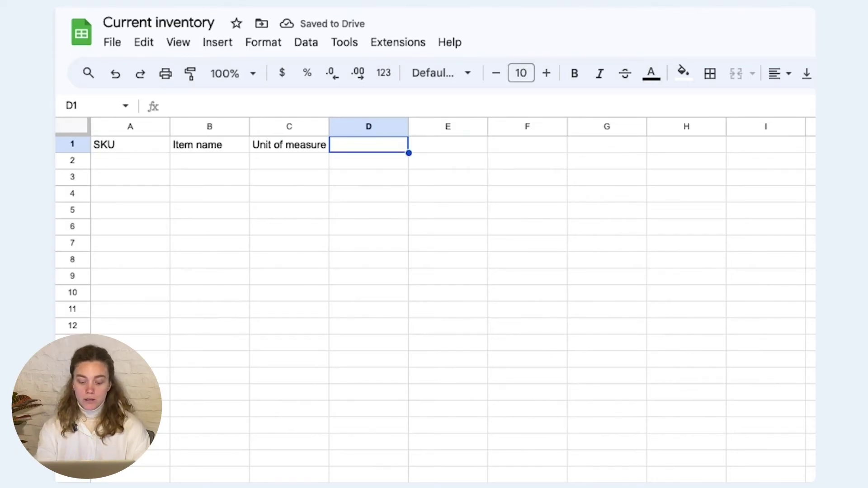
Enter the headers Opening stock, Check in, Check out and Current inventory in D1 to G1, and widen columns A and G.
type("St")
key("BackSpace")
key("BackSpace")
type("Opening stock")
key("Tab")
type("Check in")
key("Tab")
type("Check out")
key("Tab")
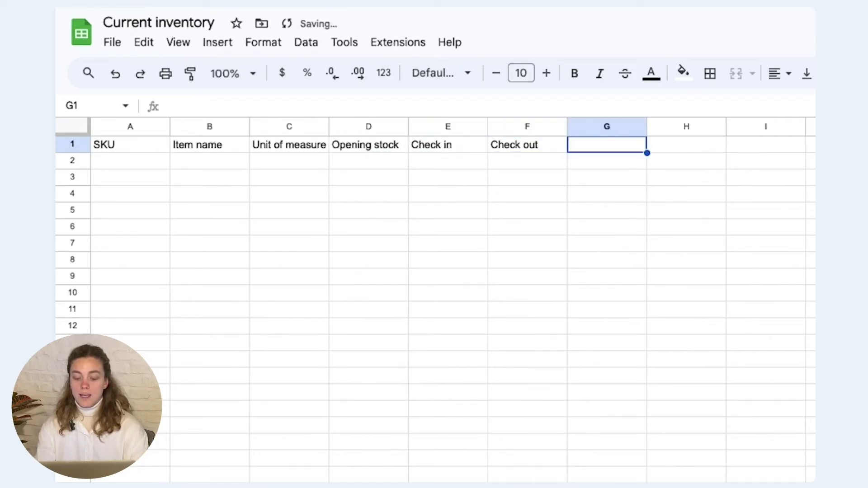
type("Cur")
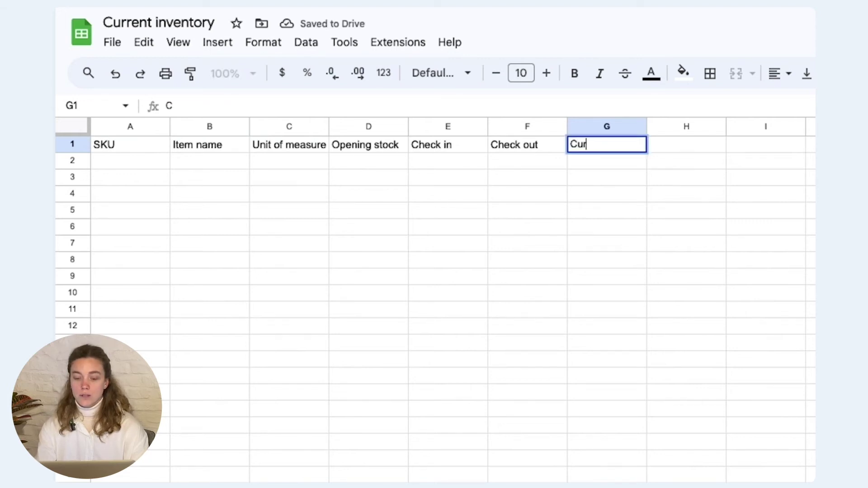
type("rent inventory")
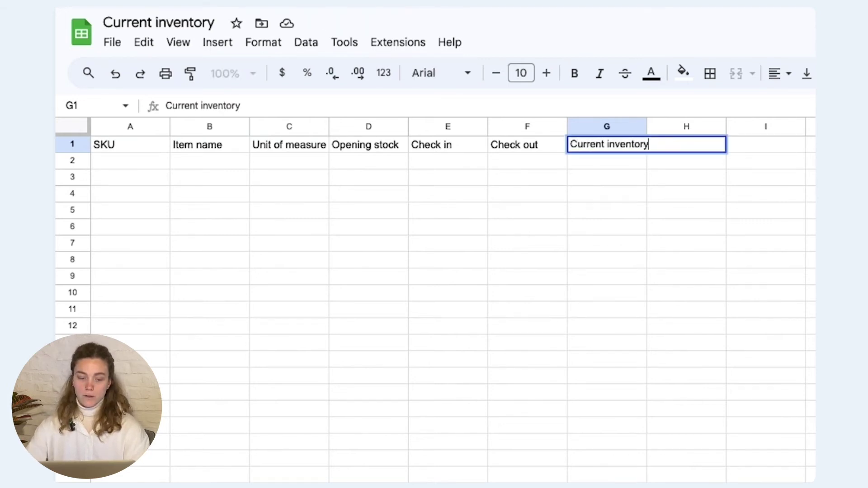
key("Return")
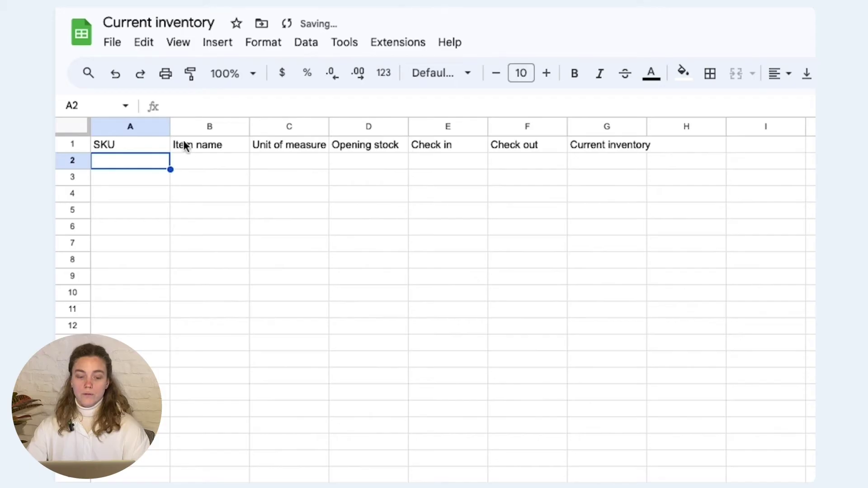
left_click_drag(170, 127, 183, 127)
left_click_drag(658, 127, 708, 126)
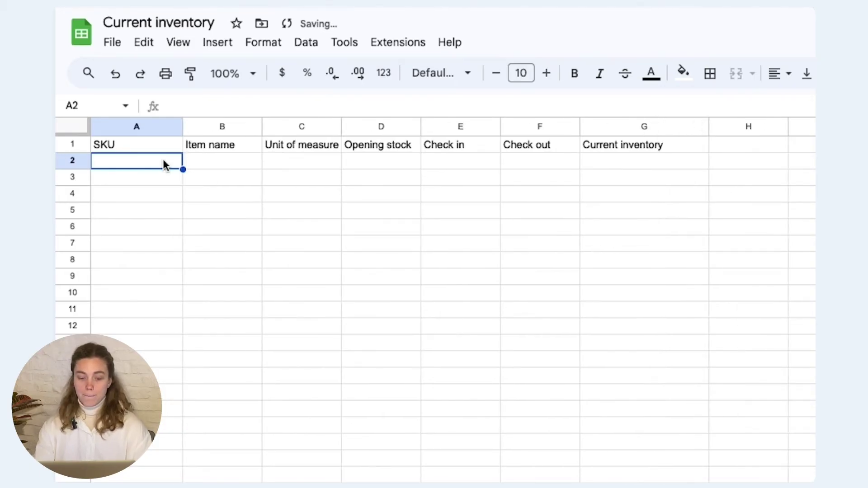
Enter =ARRAYFORMULA('Items list'!C2:E) in A2 to bring in each item's SKU, name and unit of measure.
type("=")
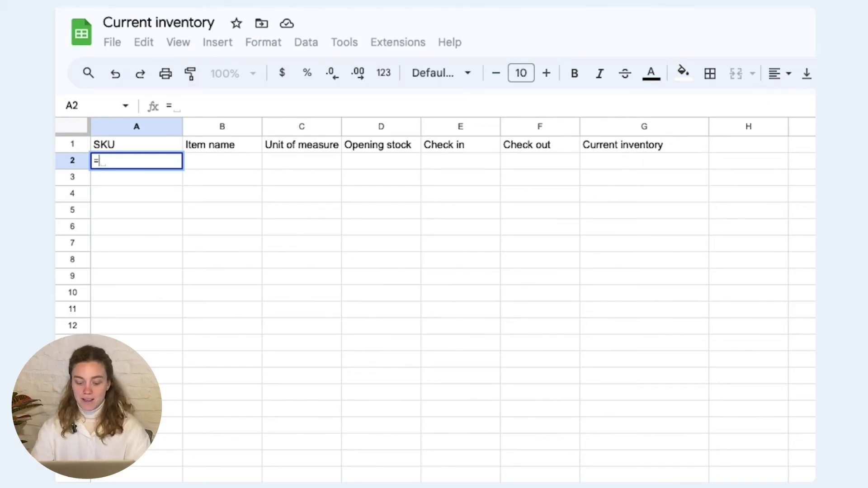
type("ARRA")
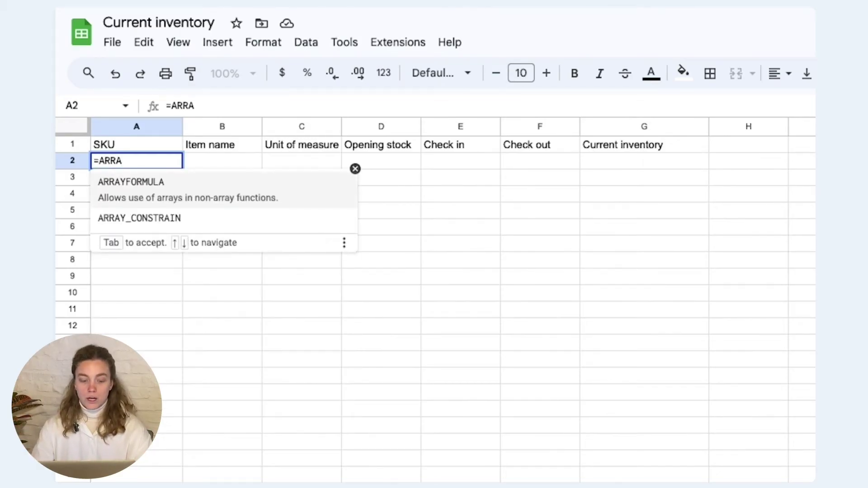
key("Tab")
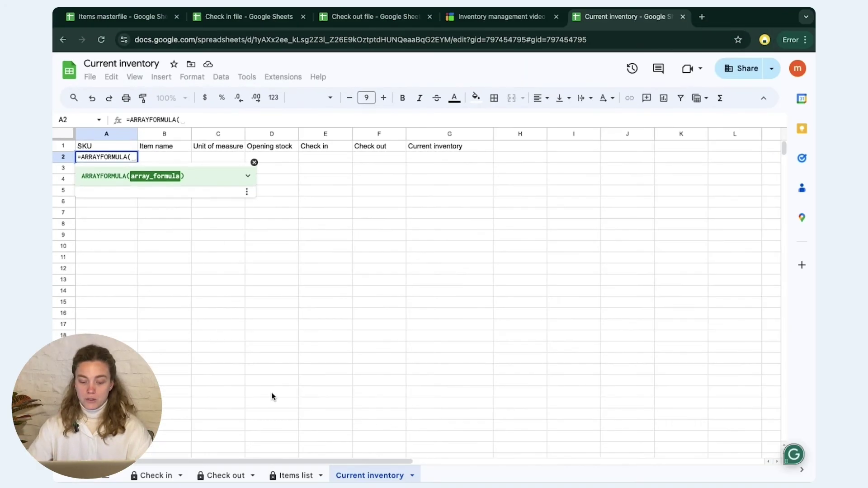
left_click(293, 476)
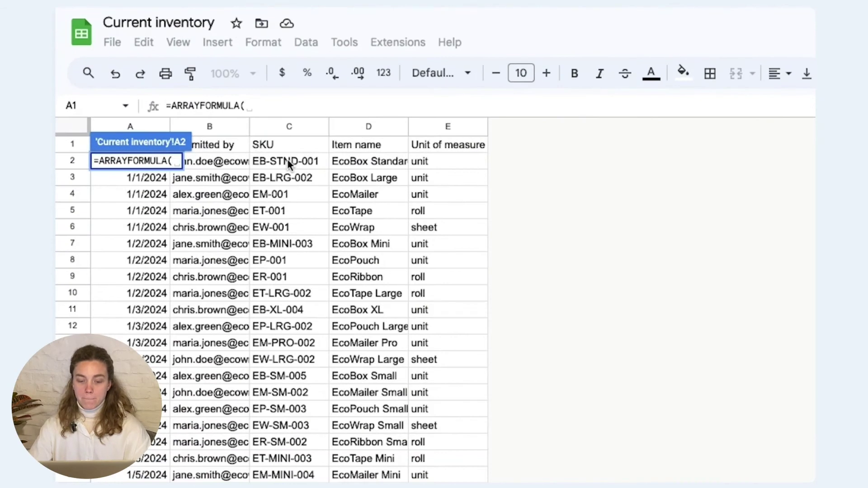
left_click_drag(209, 156, 269, 160)
left_click_drag(376, 161, 427, 163)
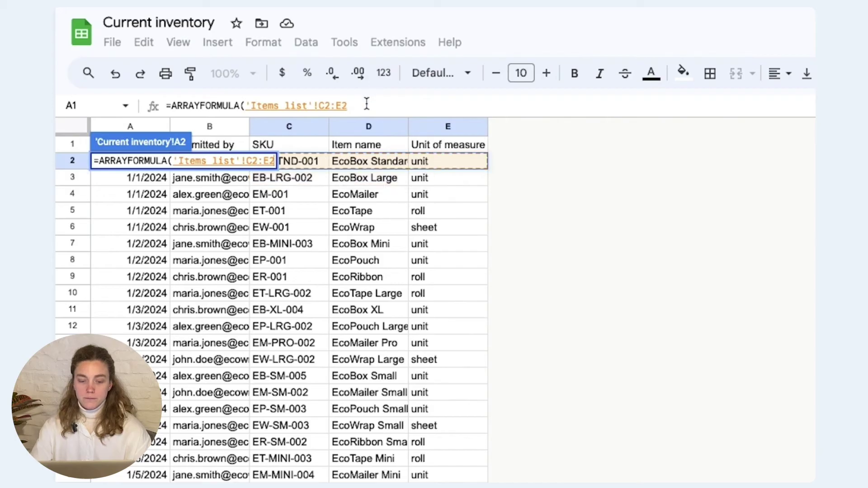
key("BackSpace")
type(")")
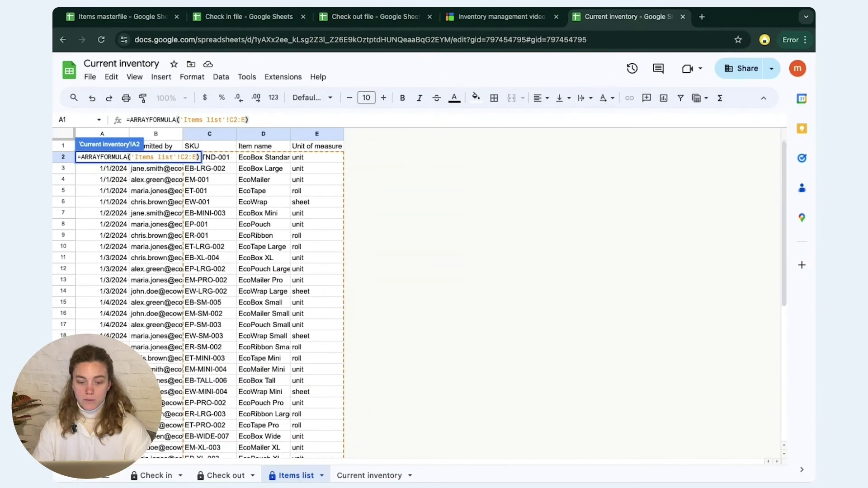
key("Return")
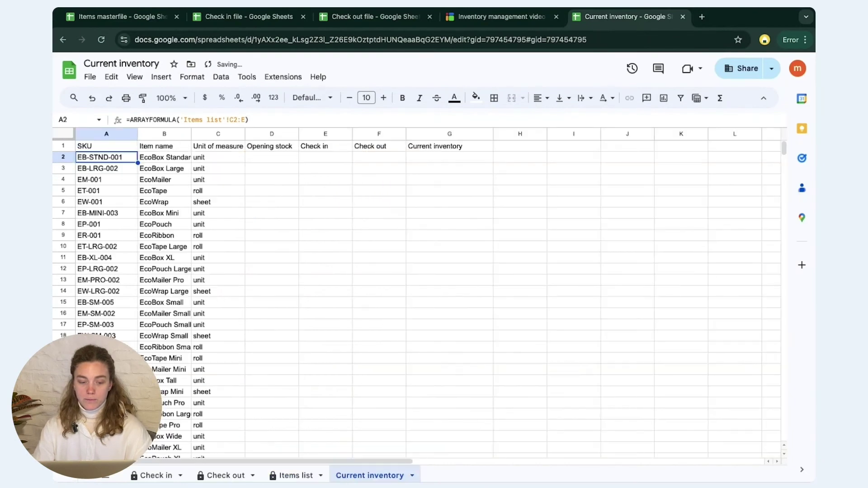
Enter an opening stock of 10 in D2 for the first item and copy that cell.
key("Up")
key("Right")
key("Right")
key("Right")
key("Down")
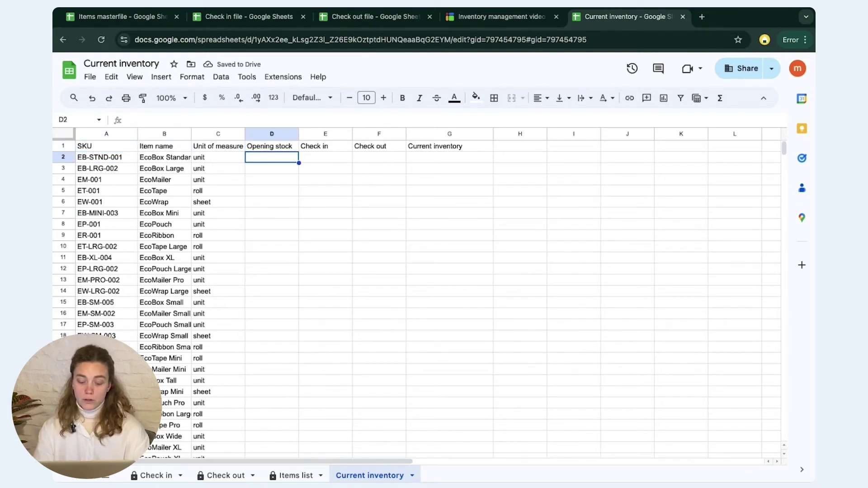
type("10")
key("Return")
key("Up")
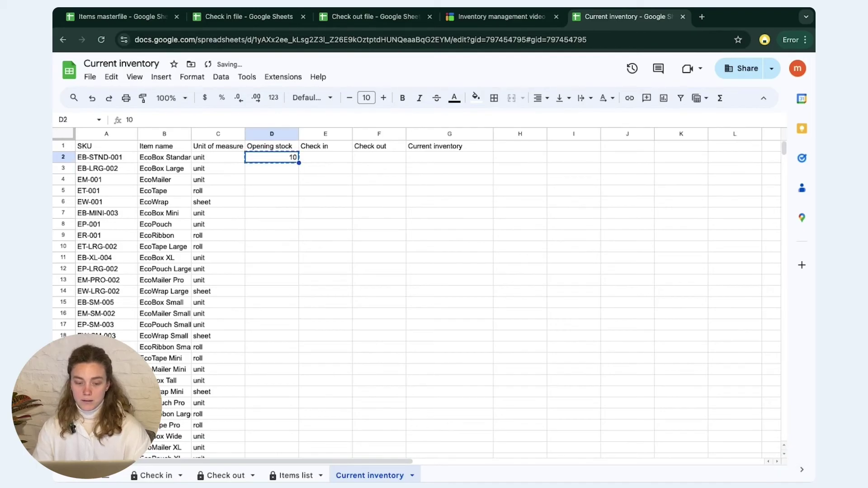
Paste the copied opening stock value into D3:D49 for all remaining items.
key("Down")
key("ctrl+Down")
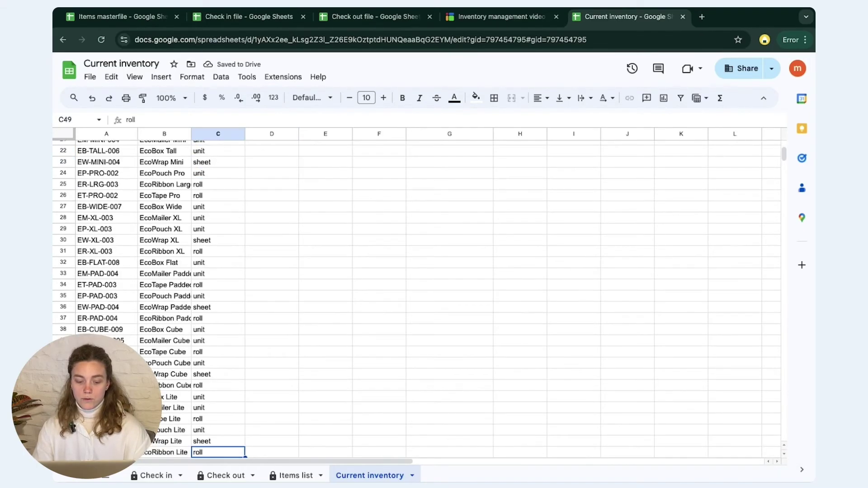
key("ctrl+shift+Up")
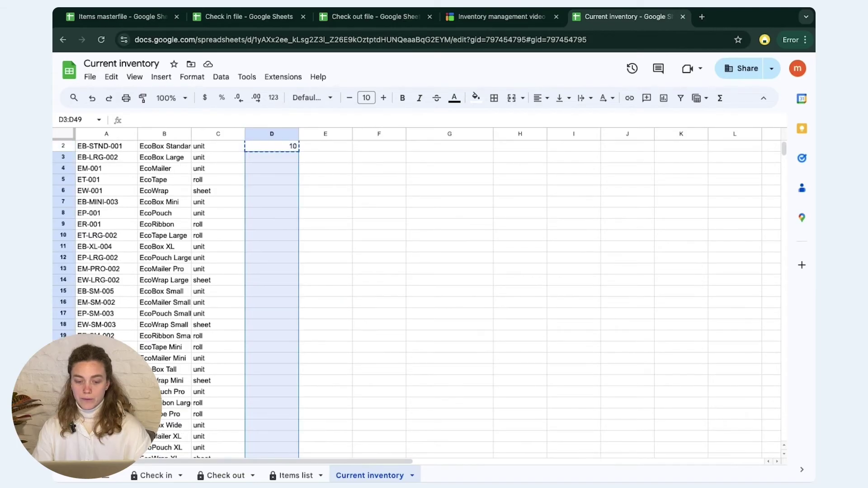
key("ctrl+v")
key("Up")
key("ctrl+Up")
key("Right")
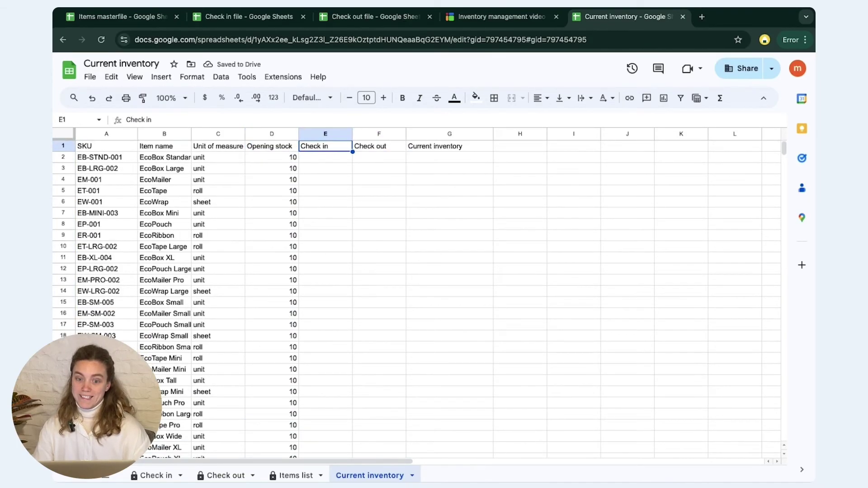
Enter =SUMIF('Check in'!F:F,A2,'Check in'!E:E) in E2 to total the first item's check-in volume by SKU.
key("Down")
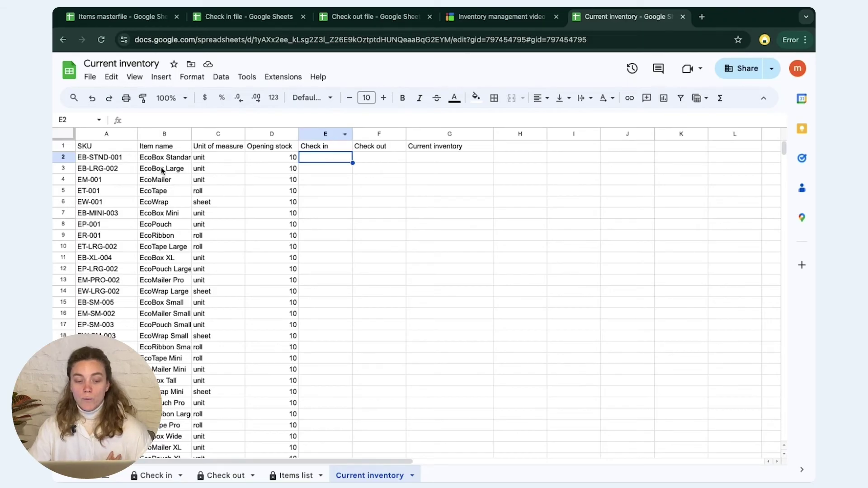
left_click(125, 163)
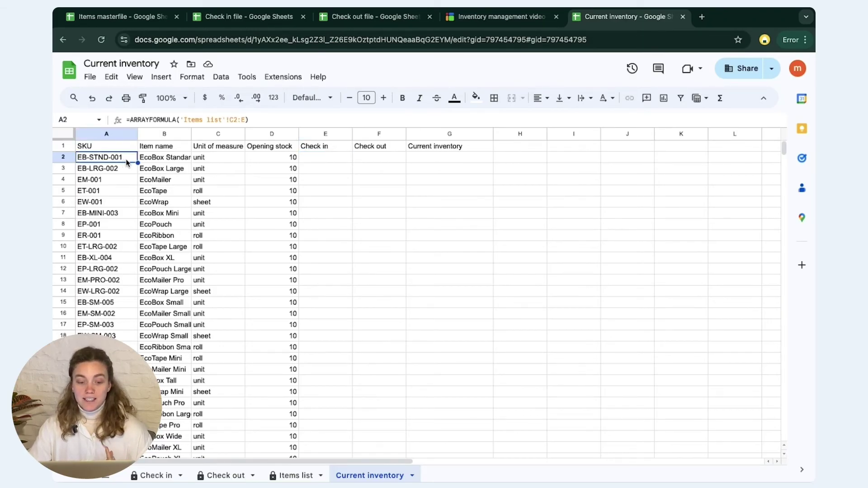
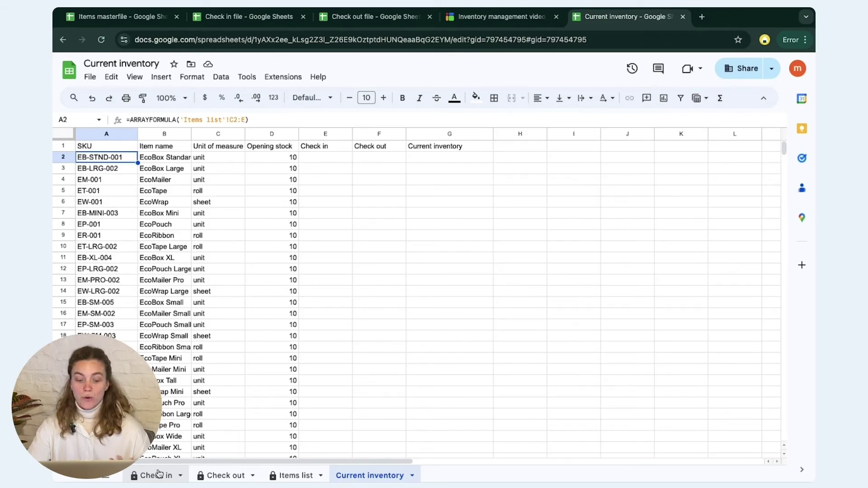
left_click(325, 156)
type("=SUMIF")
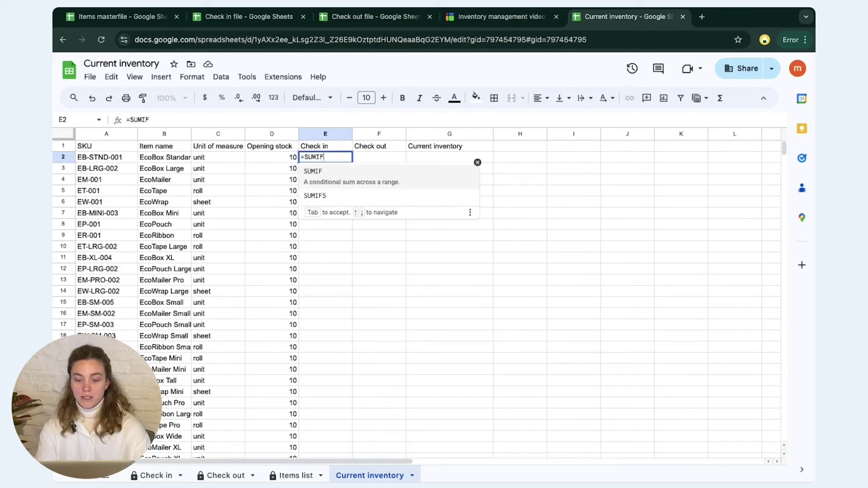
type("(")
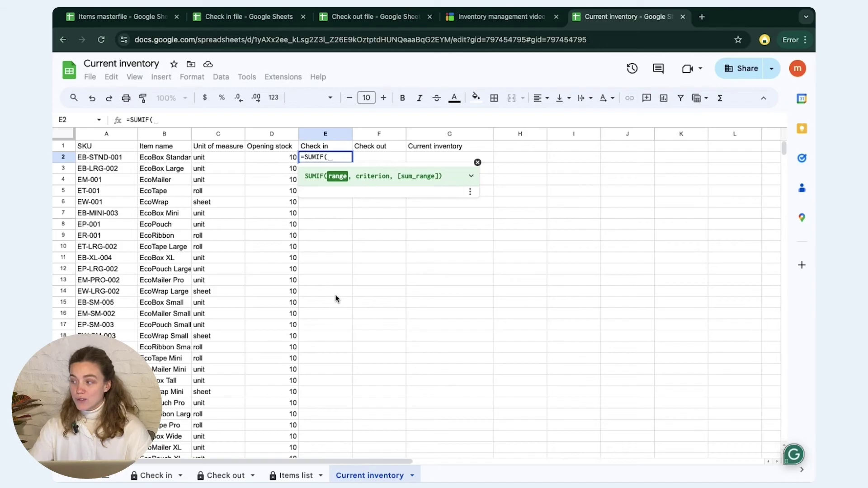
left_click(148, 478)
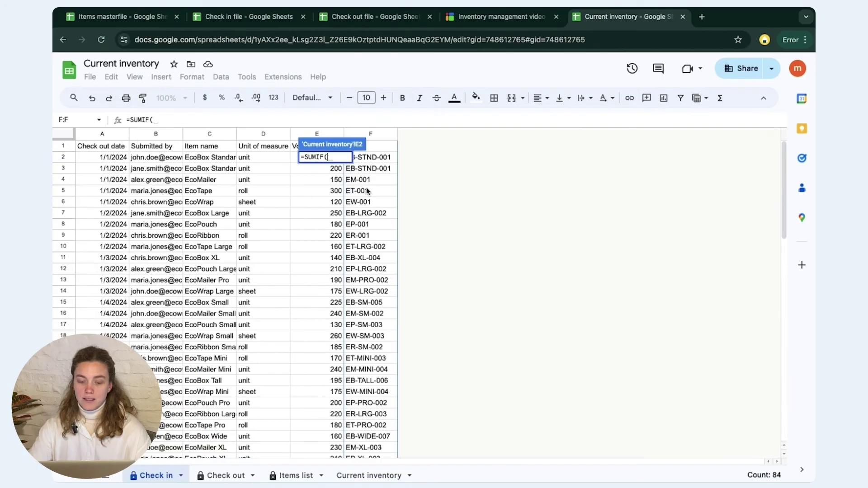
left_click(383, 135)
type(",")
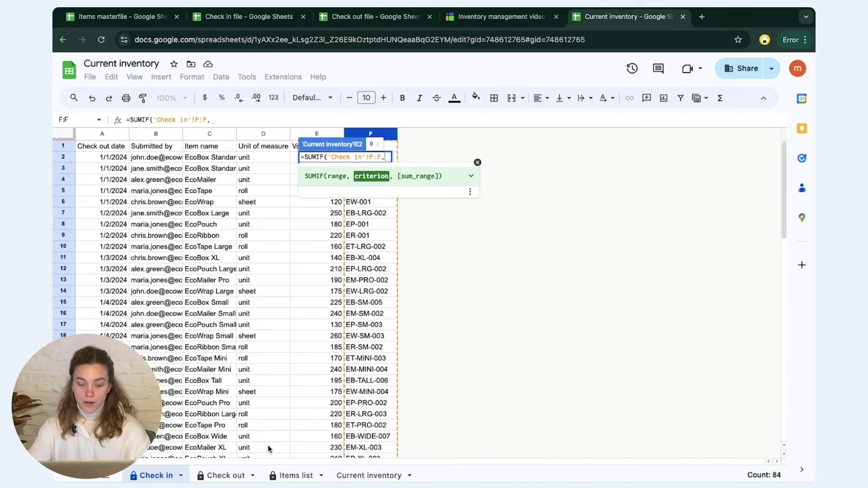
left_click(342, 475)
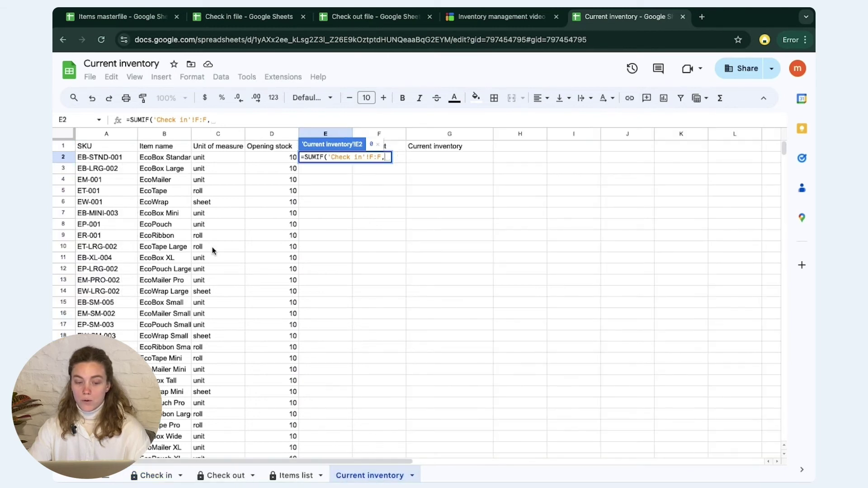
left_click(117, 157)
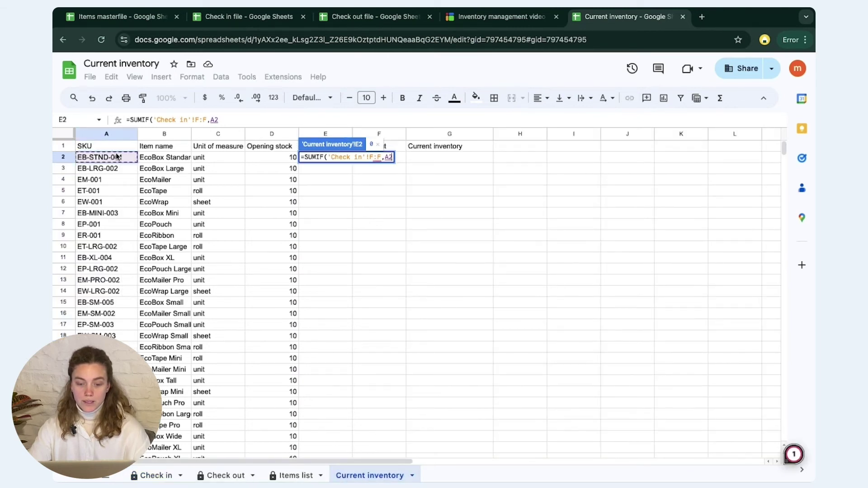
type(",")
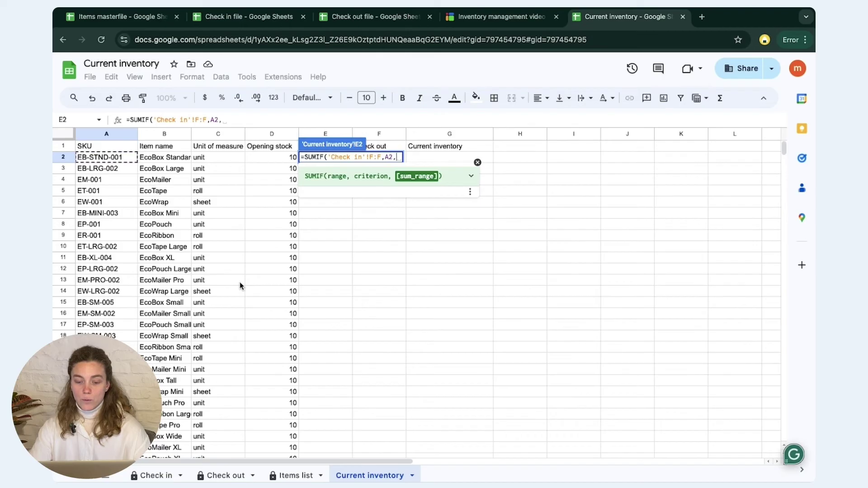
left_click(156, 476)
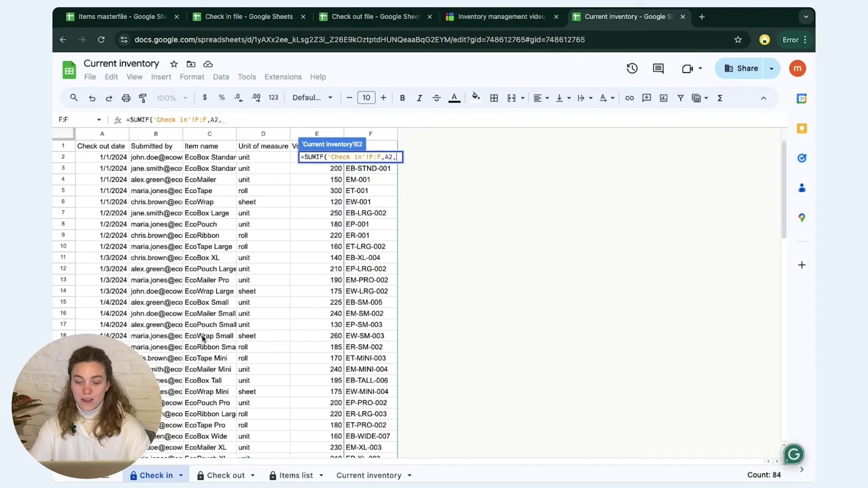
left_click(296, 135)
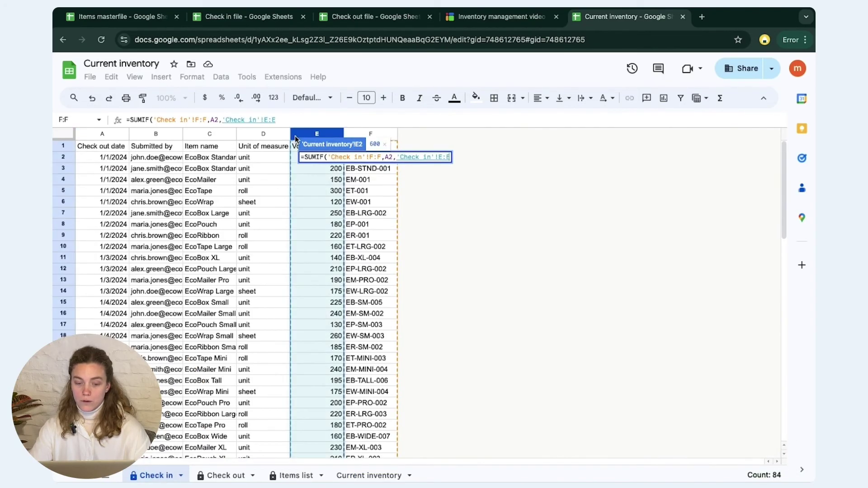
type(")")
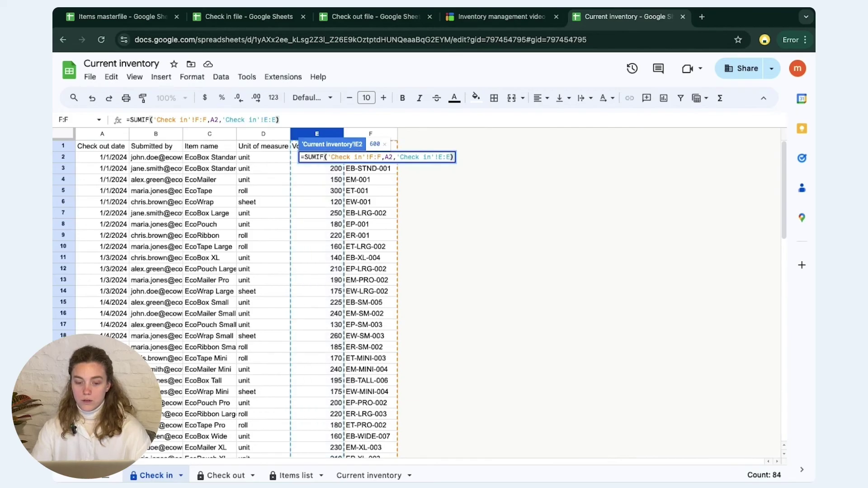
key("Return")
Wrap the check-in formula in E2 in ARRAYFORMULA and extend its criterion to A2:A so it covers all items.
key("Up")
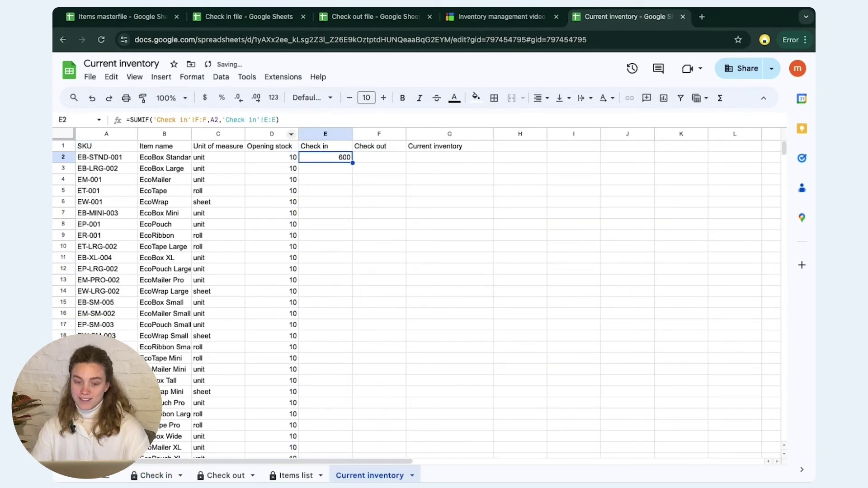
key("Return")
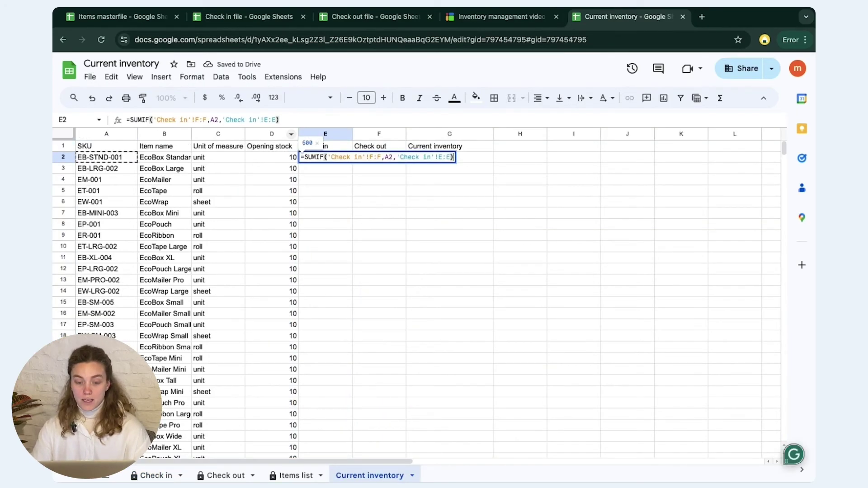
type("(")
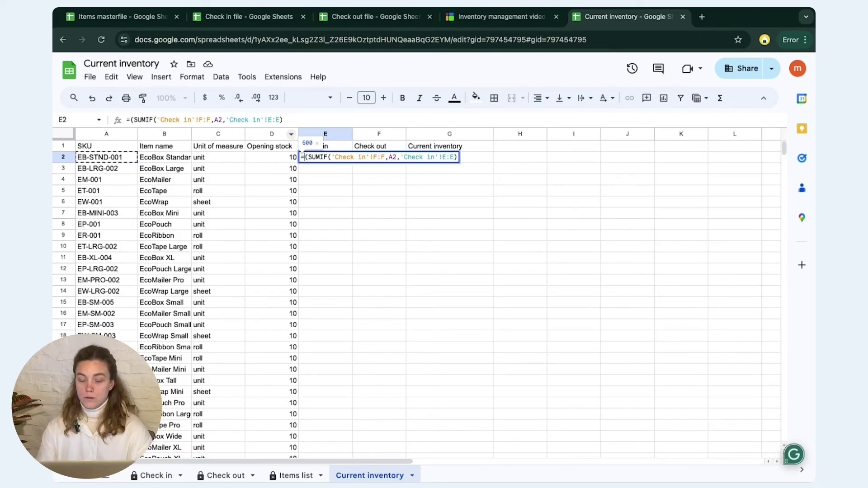
type("ARRAYFORMULA")
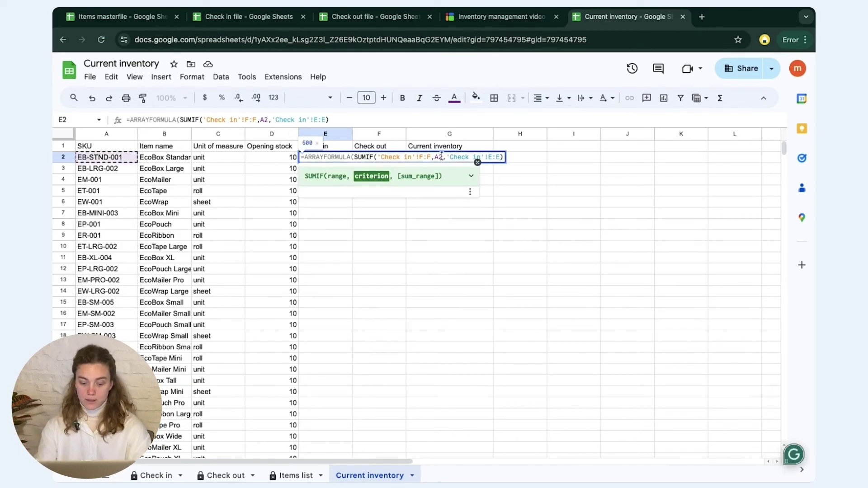
left_click(442, 157)
type(":A")
left_click(509, 157)
type(")")
key("Return")
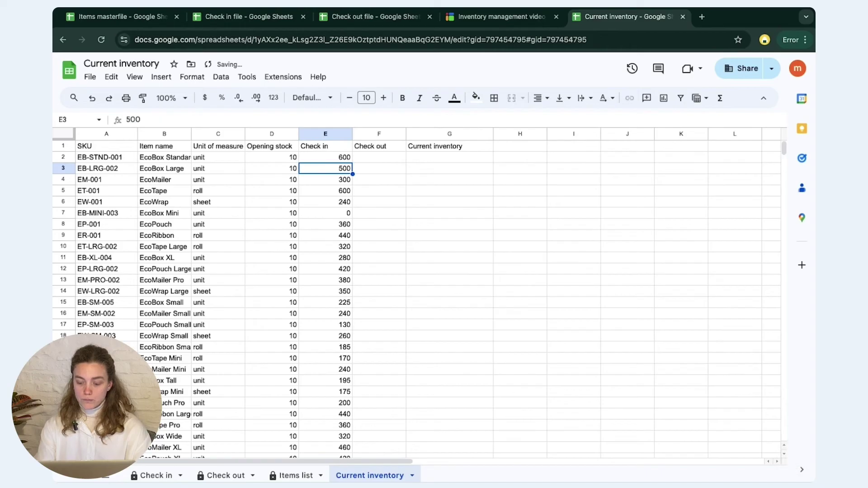
left_click(325, 158)
Enter =SUMIF('Check out'!F:F,A2,'Check out'!E:E) in F2 to total the first item's check-out volume by SKU.
left_click(379, 157)
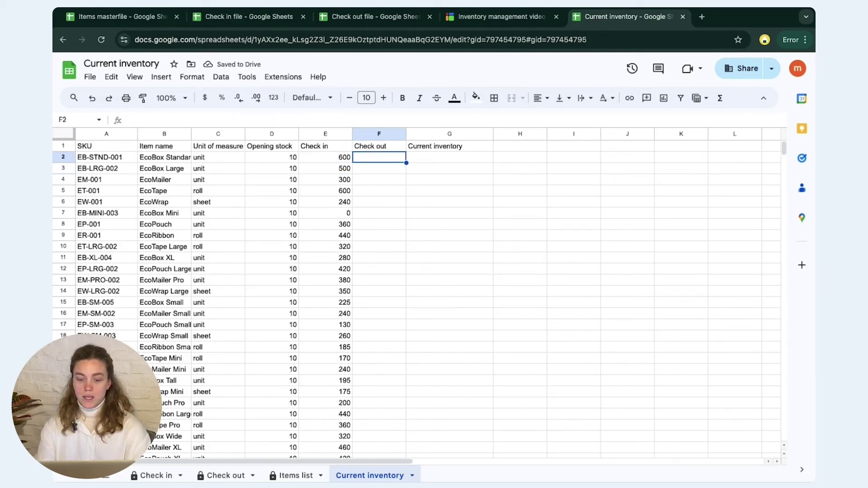
type("=SUMIF")
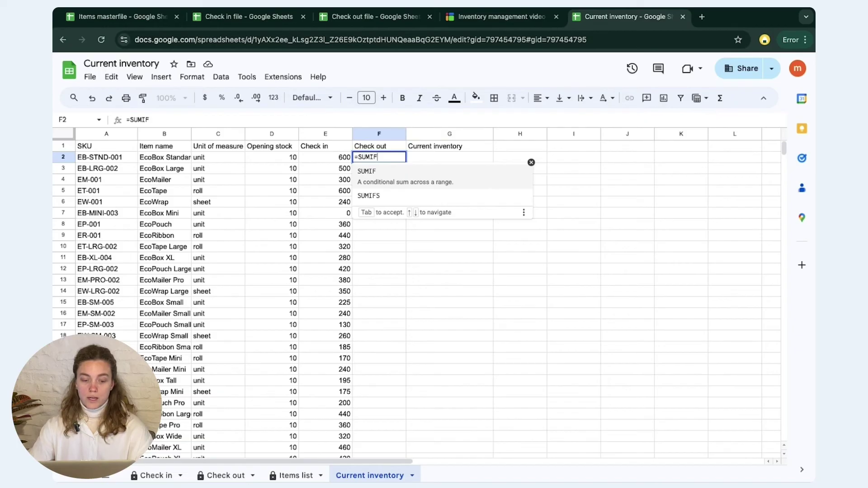
type("(")
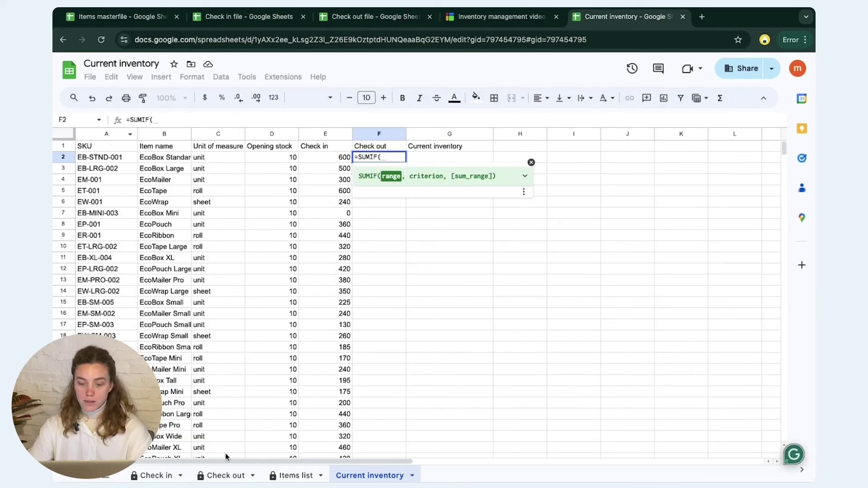
left_click(227, 476)
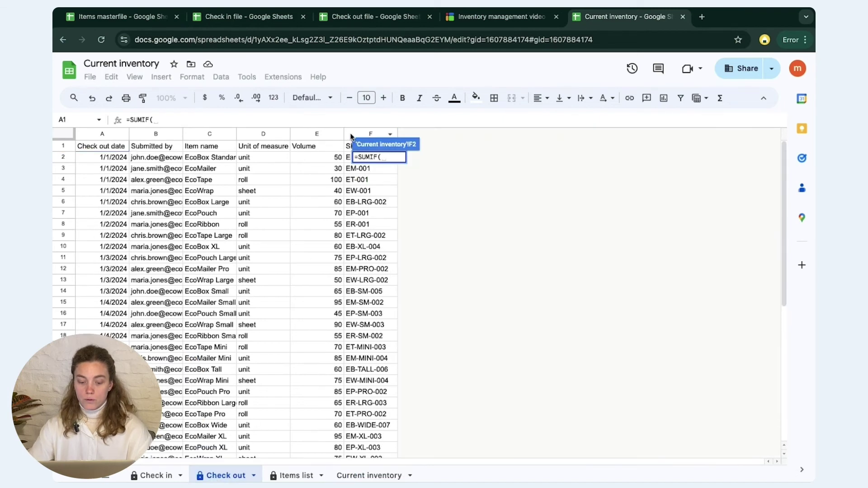
left_click(350, 135)
type(",")
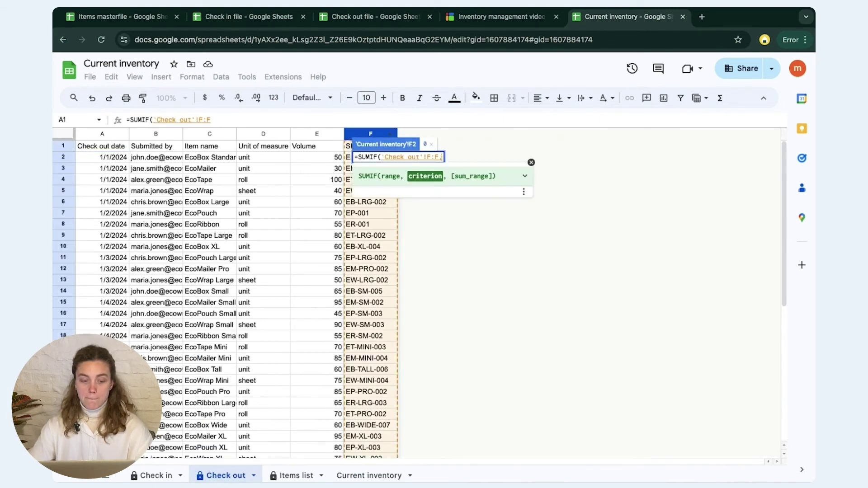
left_click(353, 476)
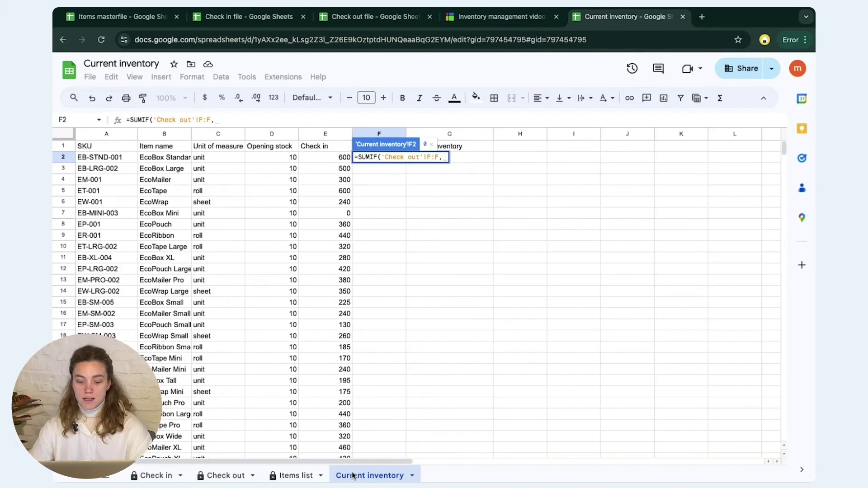
left_click(106, 157)
type(",")
left_click(222, 475)
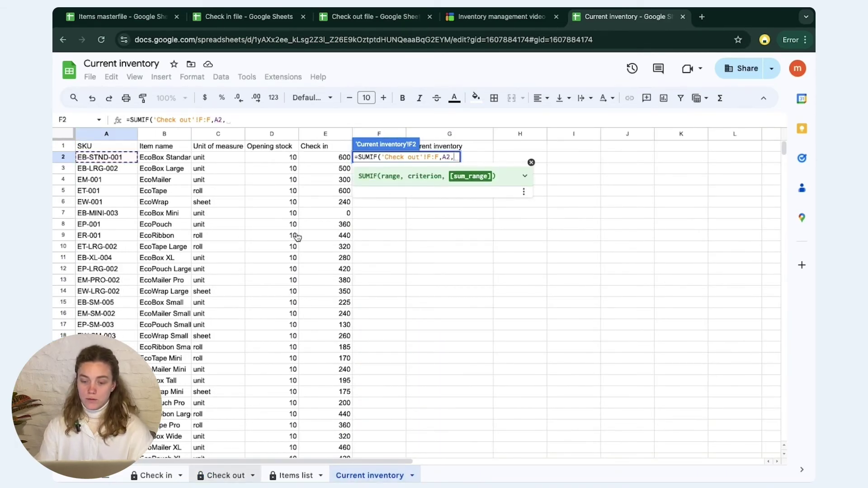
left_click(317, 134)
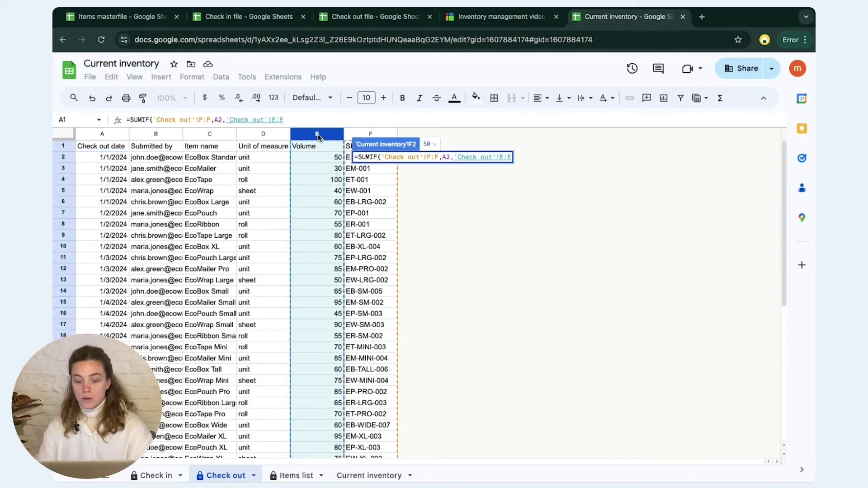
type(")")
key("Return")
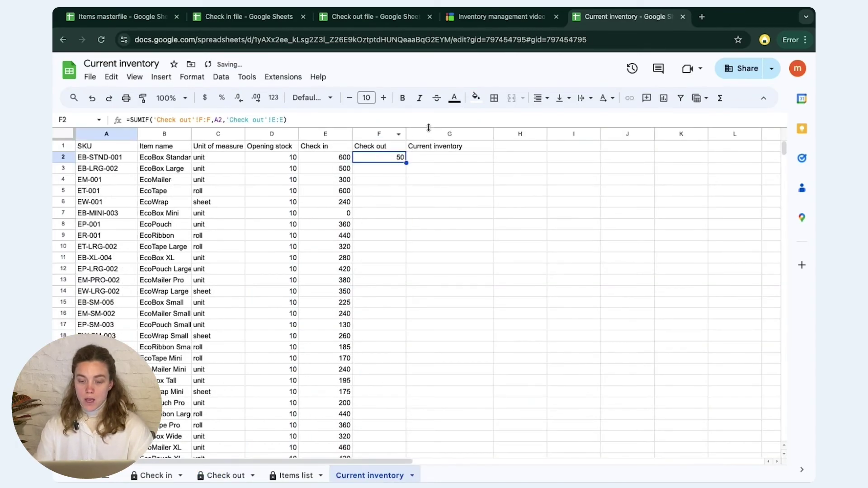
Wrap the check-out formula in F2 in ARRAYFORMULA and extend its criterion to A2:A so it covers all items.
key("Return")
left_click(355, 157)
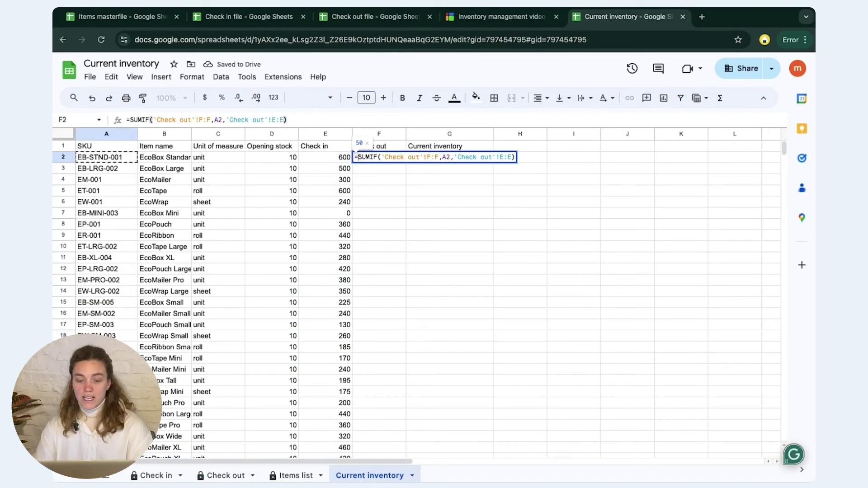
type("ARRAYFORMULA(")
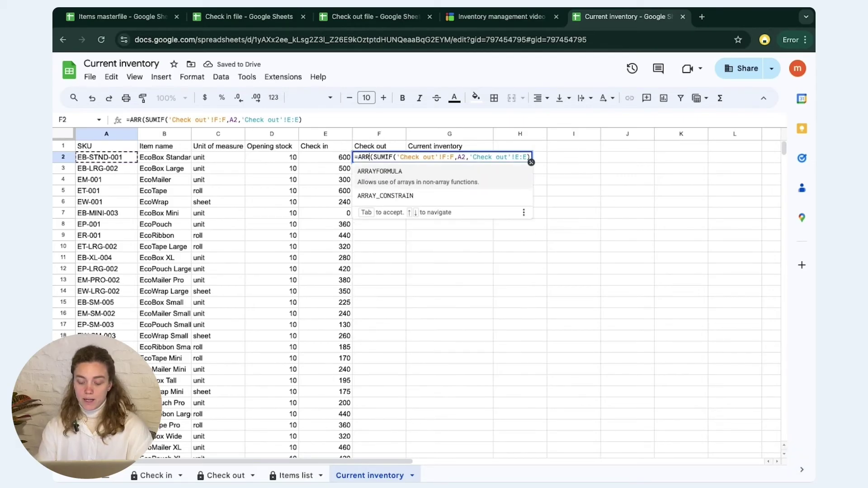
left_click(500, 158)
type(":A")
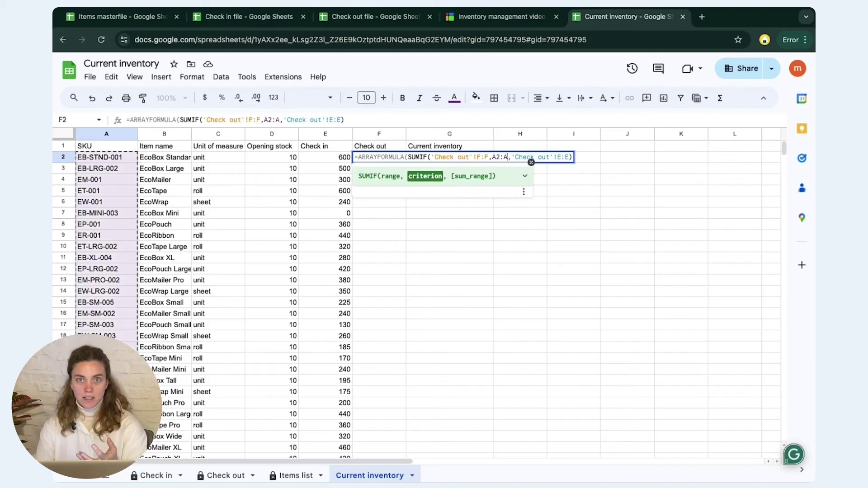
left_click(572, 157)
type(")")
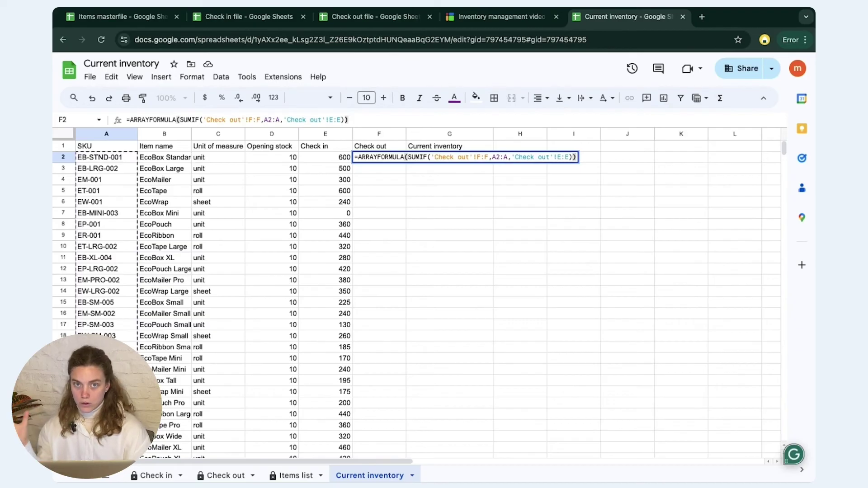
key("Return")
key("Up")
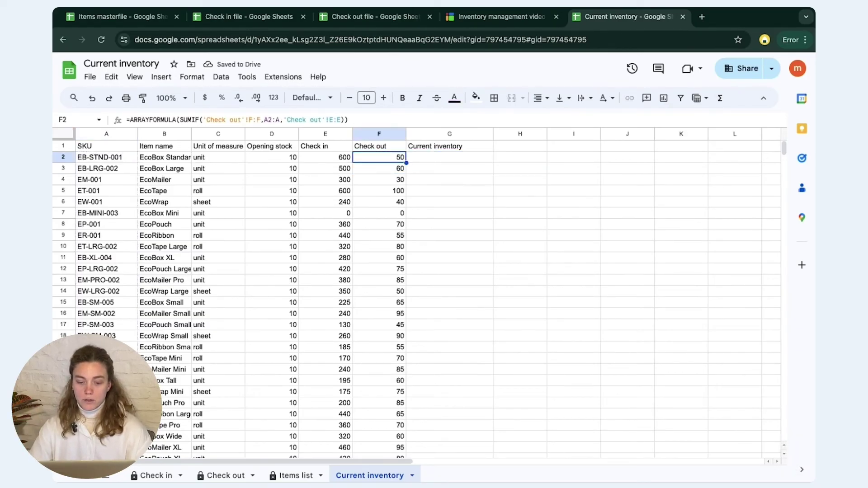
Enter =D2+E2-F2 in G2 to calculate the first item's current inventory from opening stock, check-ins and check-outs.
key("Right")
type("=")
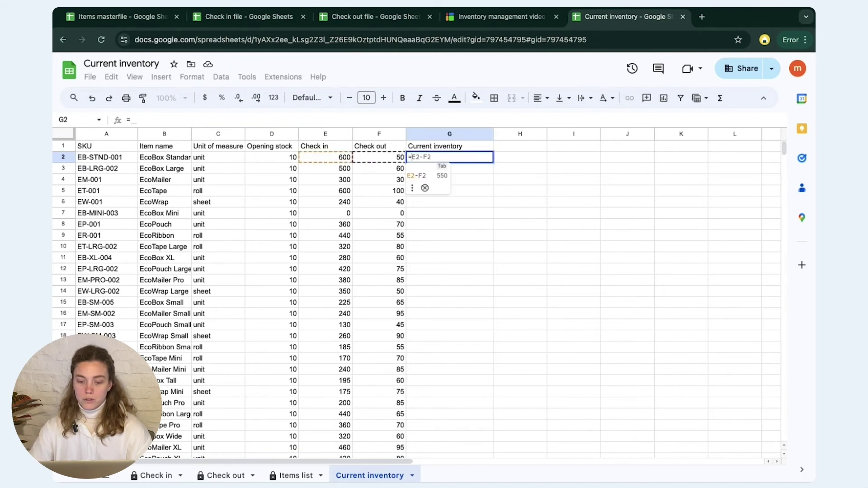
left_click(284, 158)
type("+")
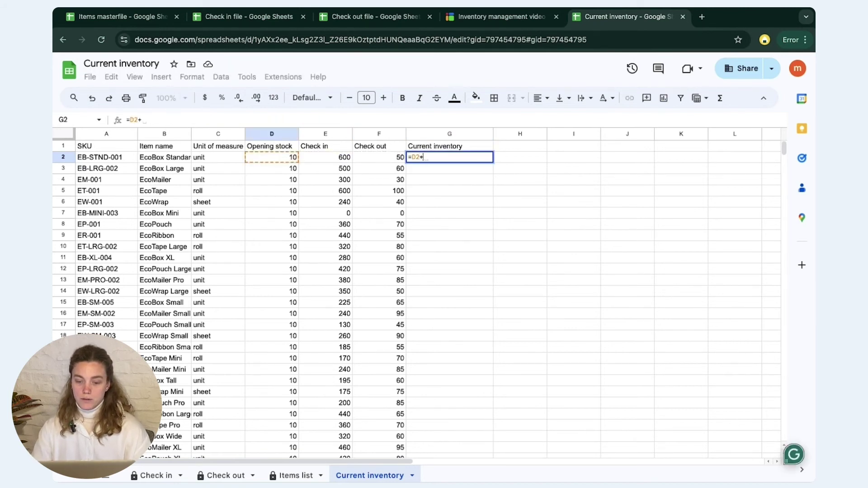
left_click(321, 157)
type("-")
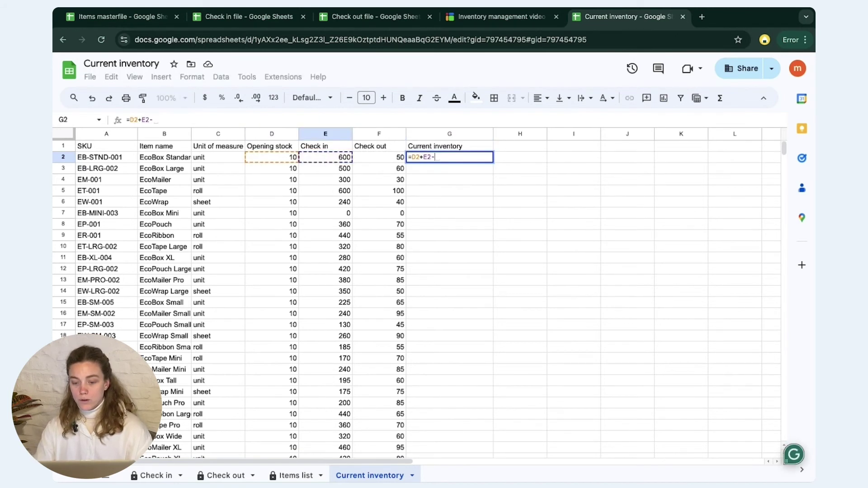
left_click(358, 156)
key("Return")
key("Up")
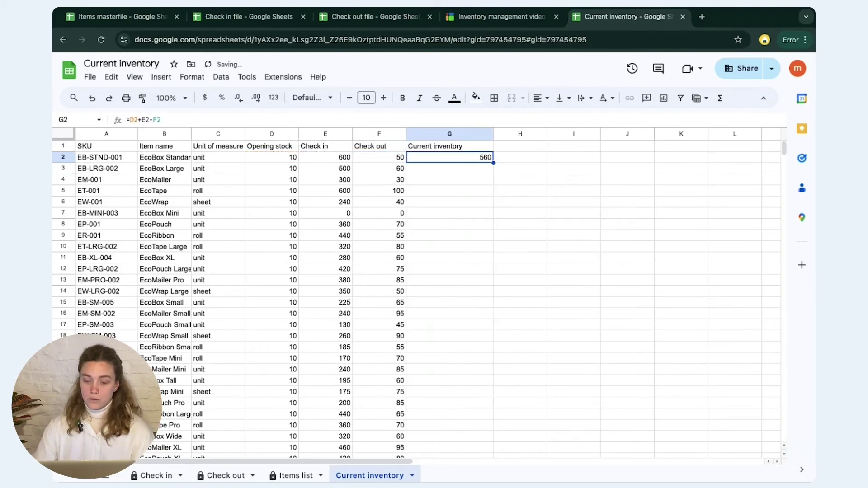
Wrap the current inventory formula in G2 in ARRAYFORMULA and extend its references to D2:D+E2:E-F2:F so it covers all items.
key("Return")
key("Up")
key("Right")
type("(")
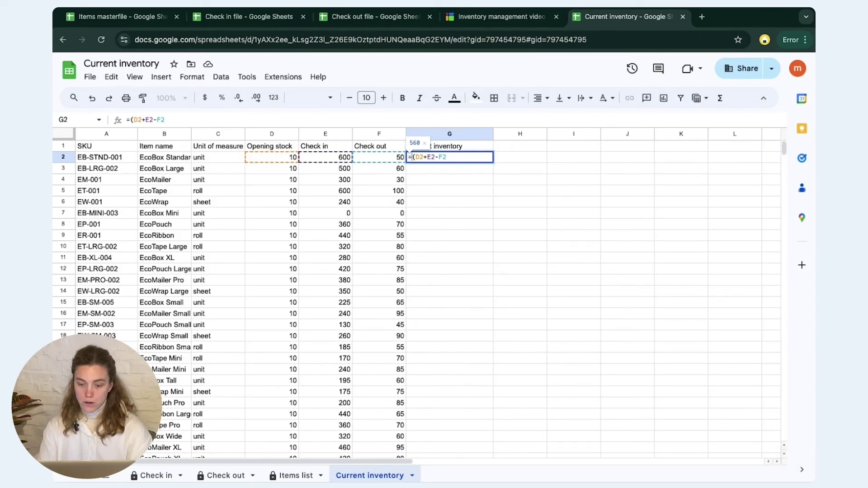
type("ARRAYFORMULA")
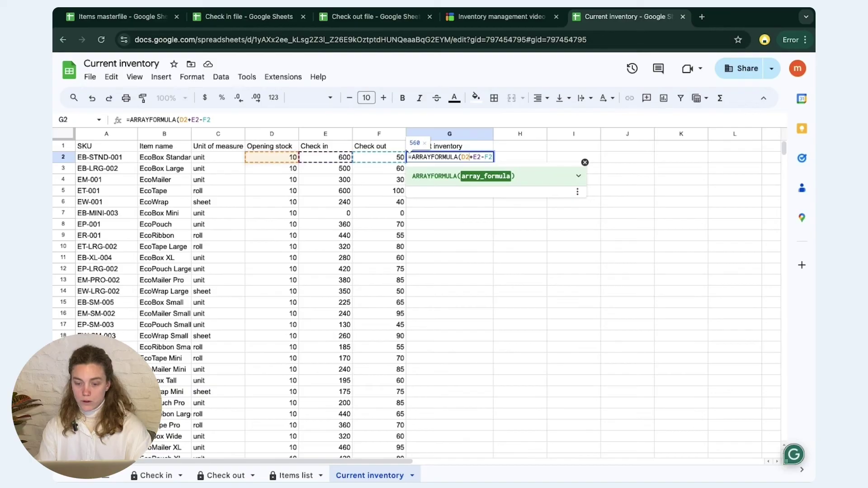
key("Left")
key("Left")
key("Left")
key("Left")
key("Left")
key("Left")
type(":D")
key("Right")
key("Right")
key("Right")
type(":E")
key("Right")
key("Right")
key("Right")
type(":F")
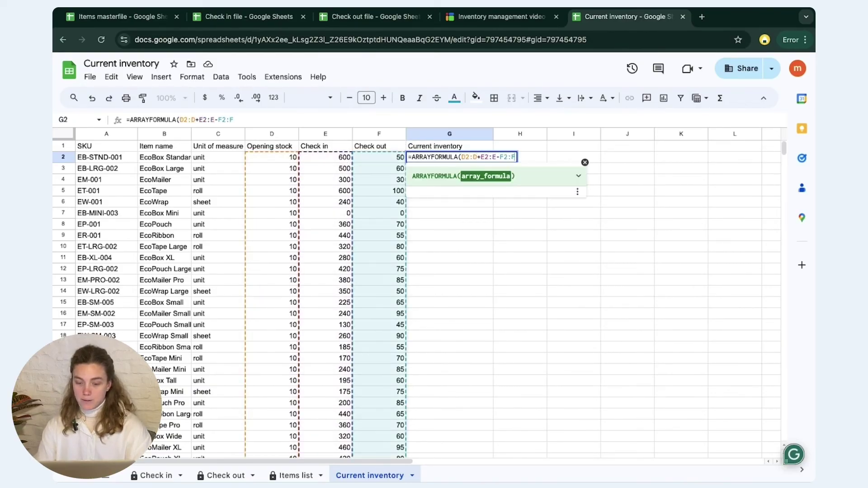
type(")")
key("Return")
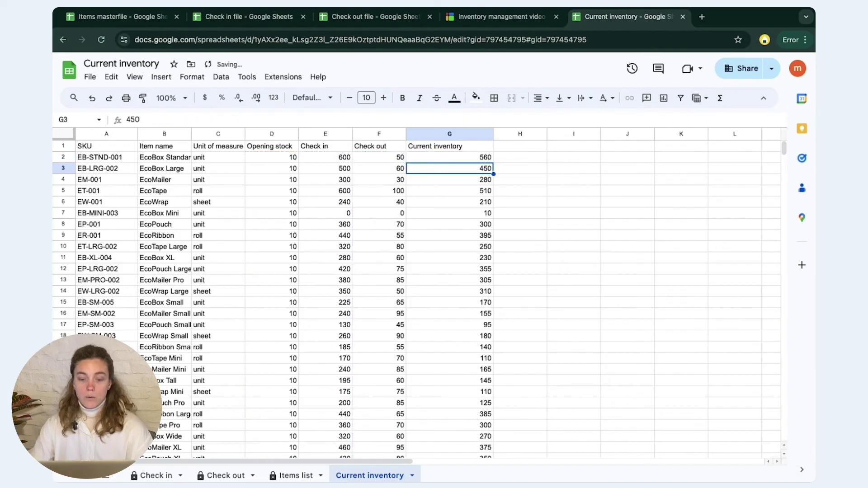
key("Up")
key("Left")
key("Left")
key("Left")
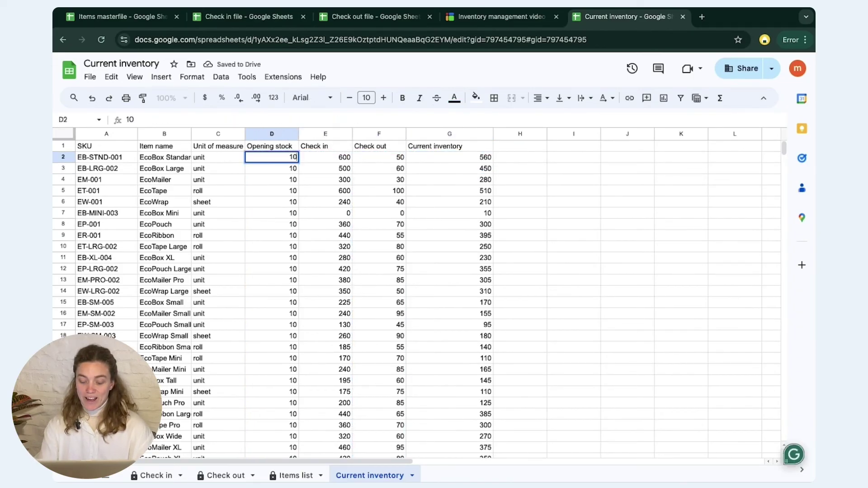
key("Right")
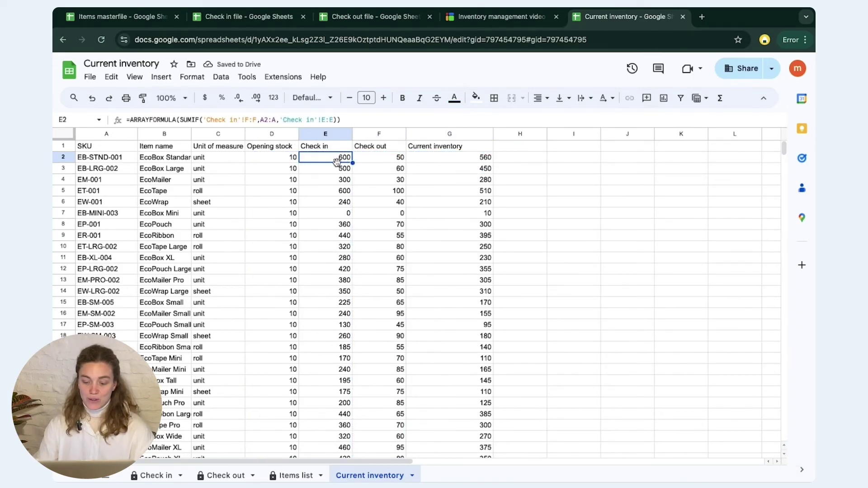
left_click(182, 119)
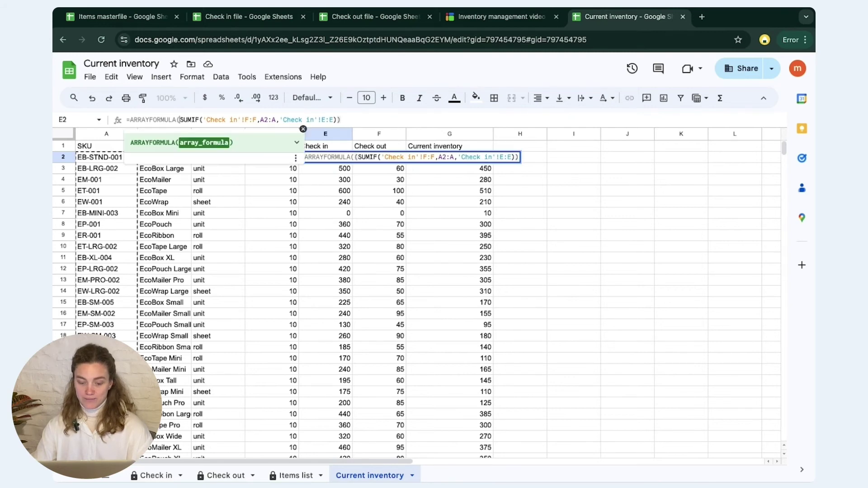
key("Return")
key("Left")
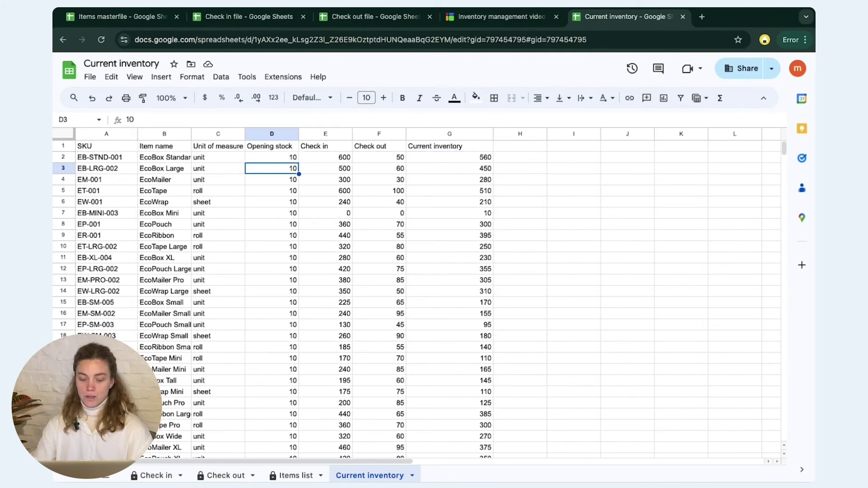
Examine what the Check in, Check out and Current inventory formulas return in the rows below the last item.
key("Down")
key("Down")
key("Down")
key("Down")
key("Down")
key("Down")
key("Down")
key("Down")
key("Down")
key("Down")
key("Down")
key("Down")
key("Down")
key("Down")
key("Down")
key("Down")
key("Down")
key("Down")
key("Down")
key("Down")
key("Up")
key("Up")
key("Up")
key("Up")
key("Up")
key("Up")
key("Up")
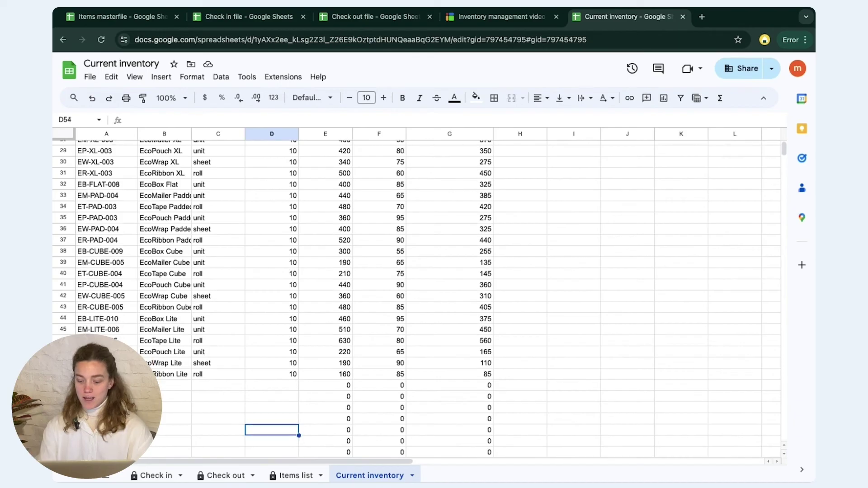
Nest the SUMIF in the E2 check-in formula inside IF(A2="","",...) to return blanks where the SKU is empty.
key("ctrl+Up")
key("Down")
key("Right")
key("Return")
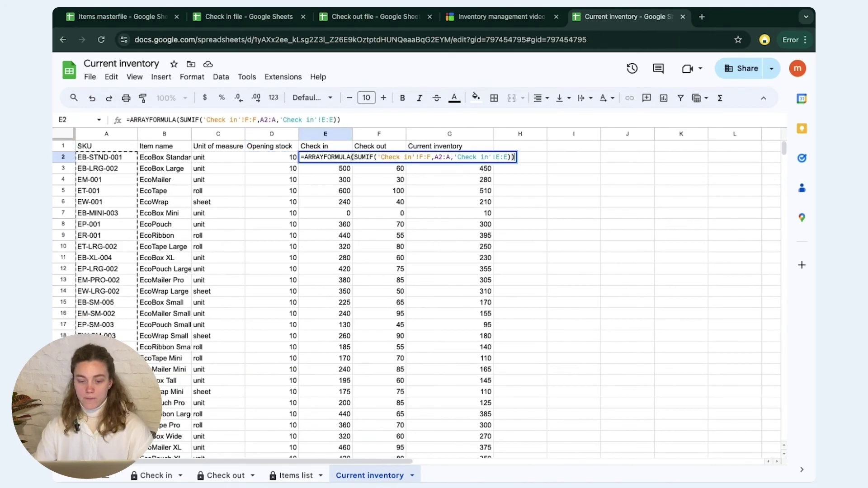
left_click(355, 158)
type("(")
key("Left")
type("IF(")
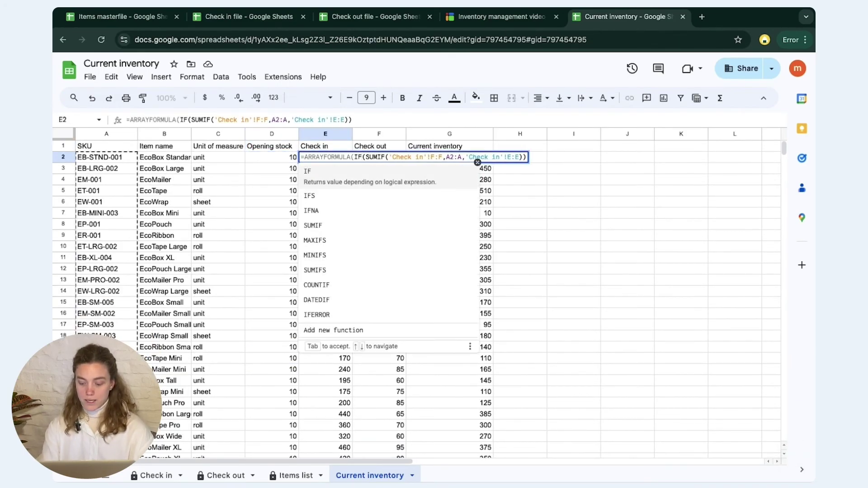
type("=")
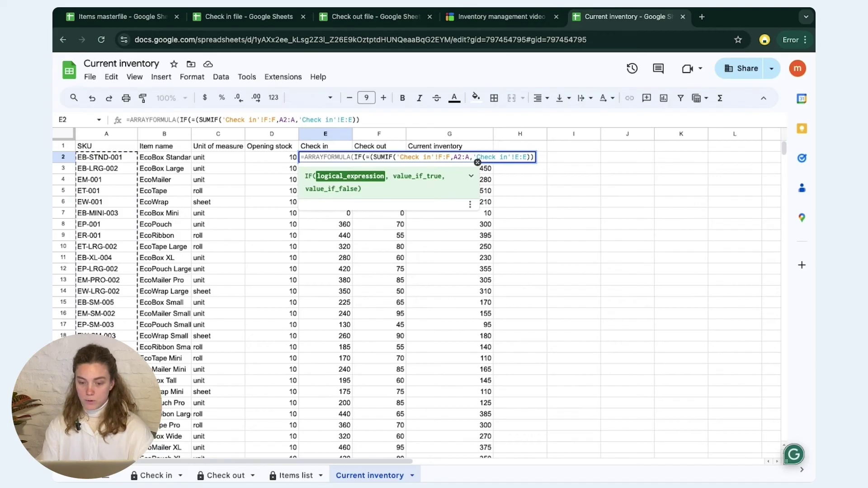
left_click(128, 159)
type("=")
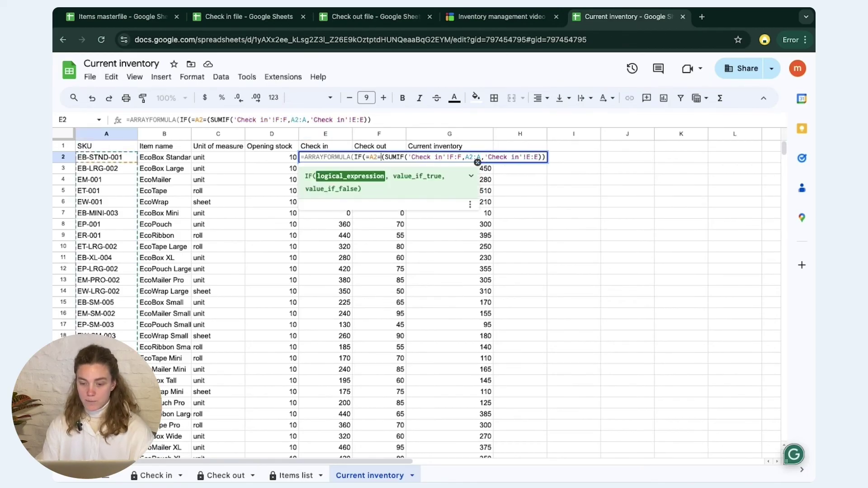
key("Left")
key("Left")
key("BackSpace")
key("BackSpace")
type("A")
key("Right")
key("Right")
type("\"\",\"\",")
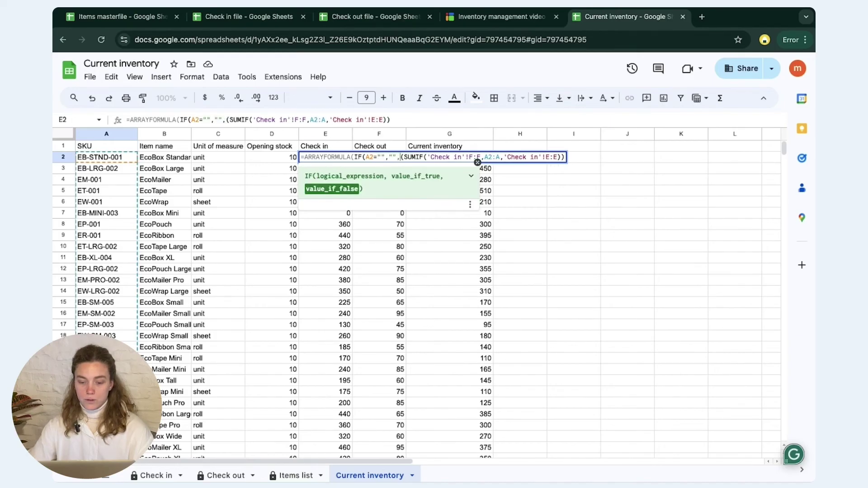
key("Return")
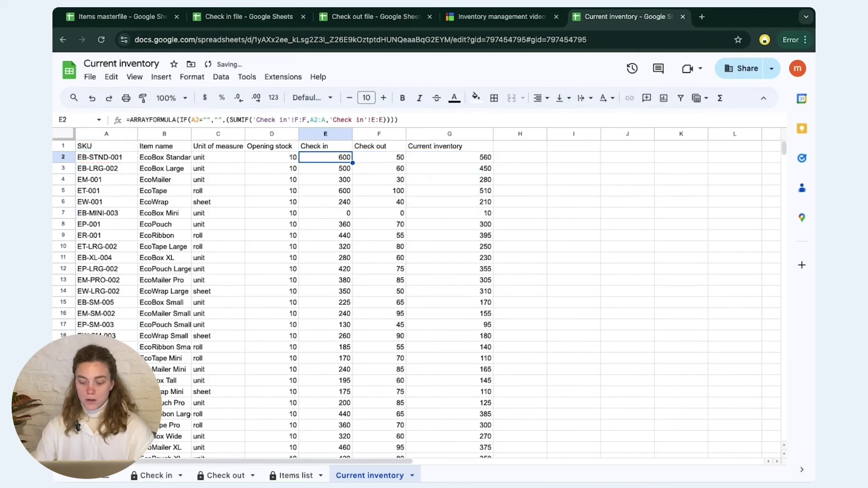
Nest the SUMIF in the F2 check-out formula inside IF(A2="","",...) to return blanks where the SKU is empty.
key("Right")
key("Return")
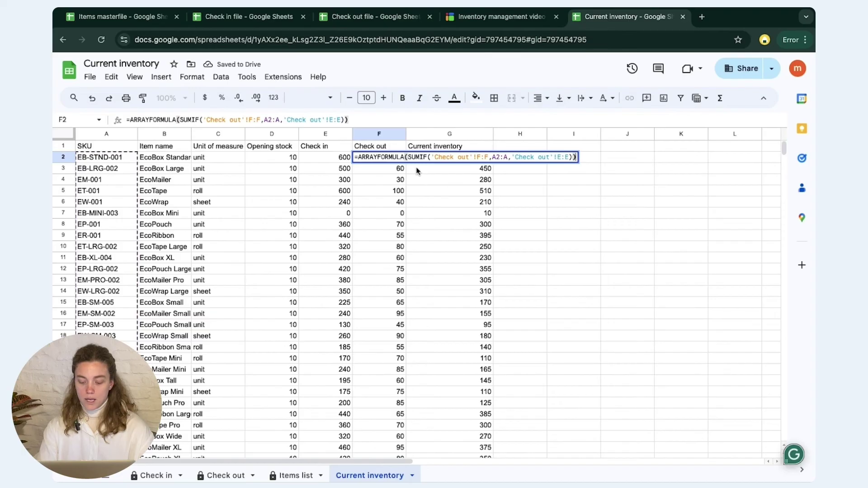
left_click(409, 157)
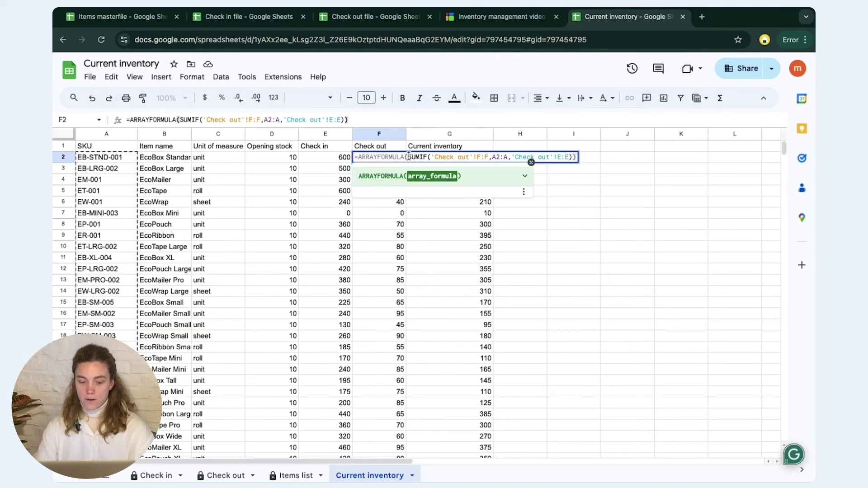
type("IF(")
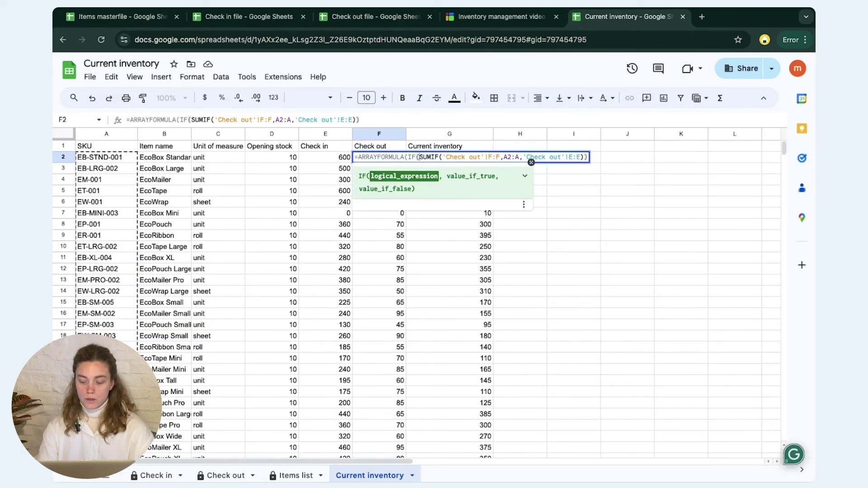
left_click(132, 158)
type("=\"\",\"\",")
left_click(625, 157)
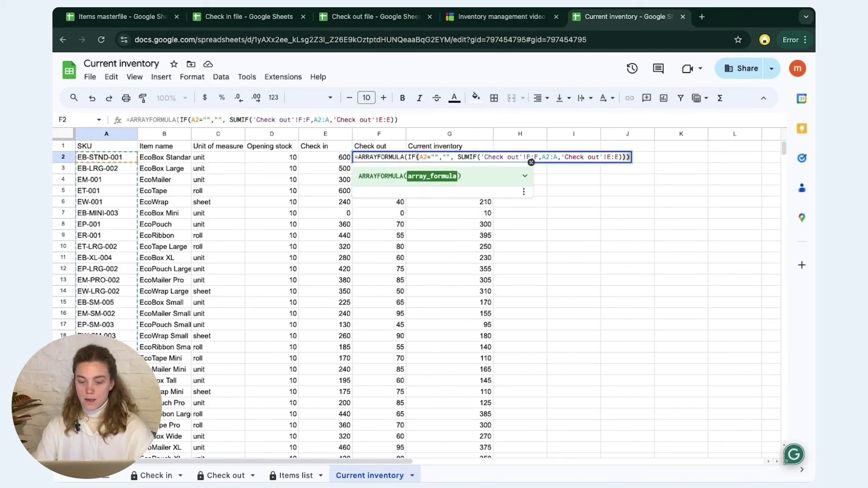
type(")")
key("Return")
Change the current inventory formula in G2 to =ARRAYFORMULA(IF(A2="","",(D2:D+E2:E-F2:F))).
double_click(450, 157)
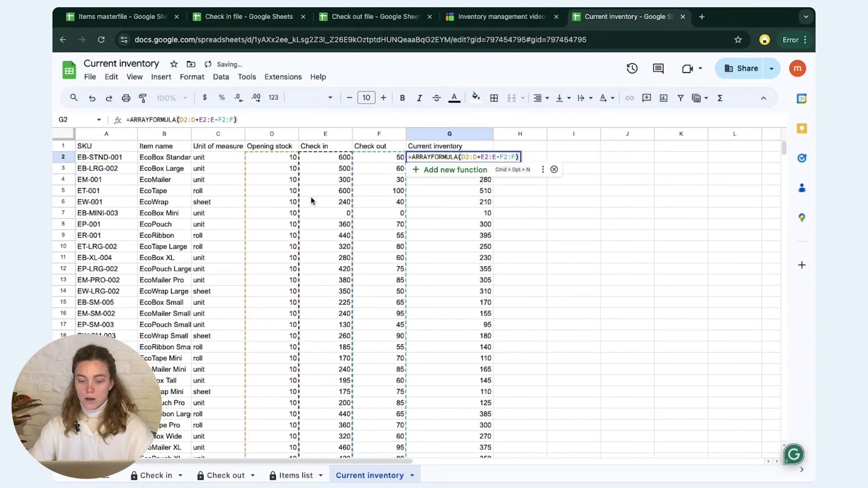
left_click(461, 157)
type("(IF")
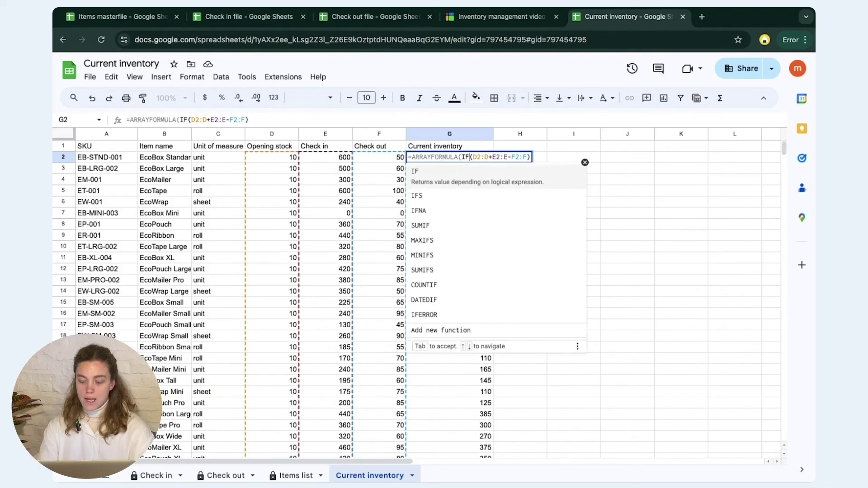
type("=")
left_click(118, 158)
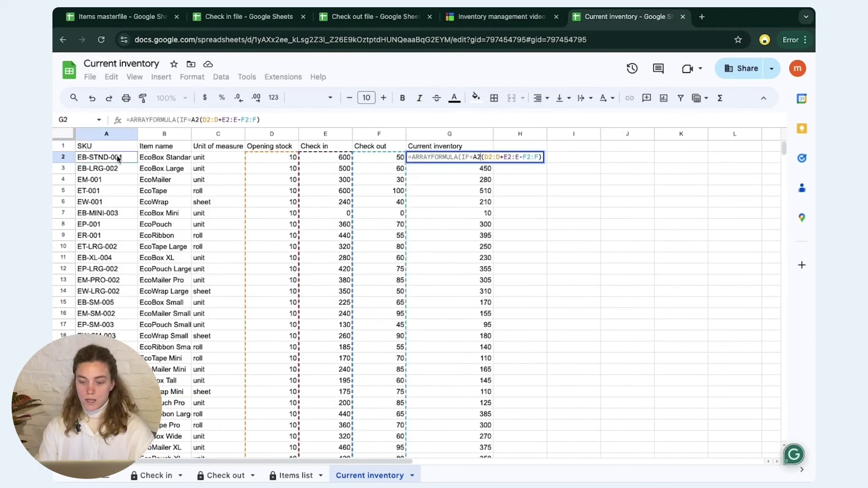
key("BackSpace")
key("BackSpace")
key("BackSpace")
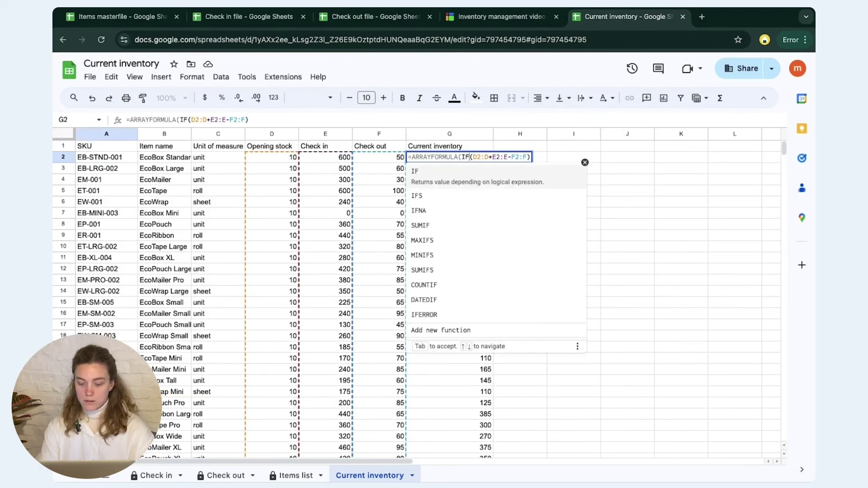
type("(")
left_click(109, 158)
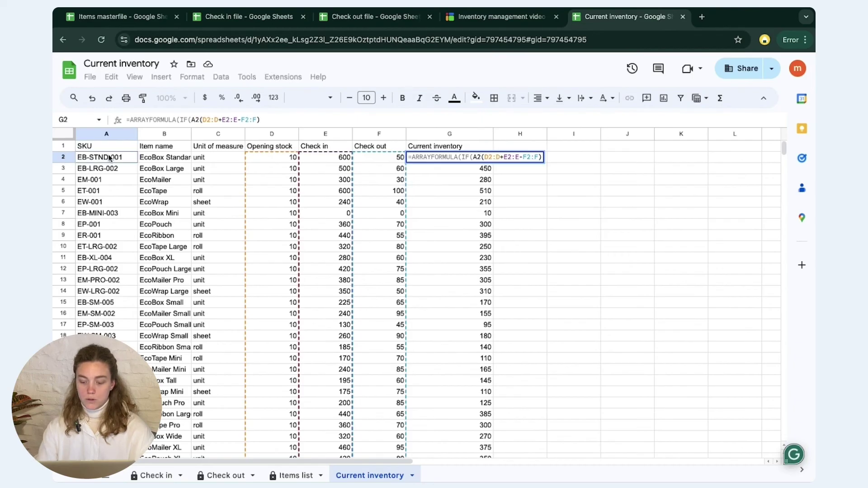
type("=\"\",\"\",")
key("End")
type(")")
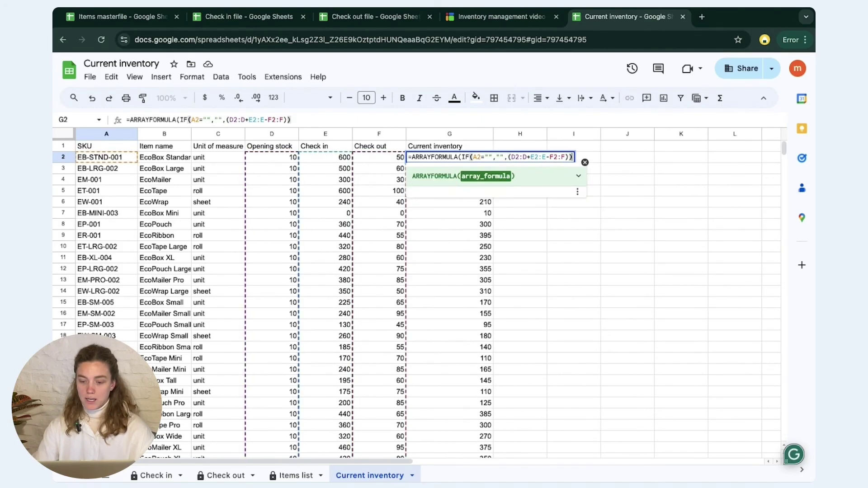
key("Return")
key("Up")
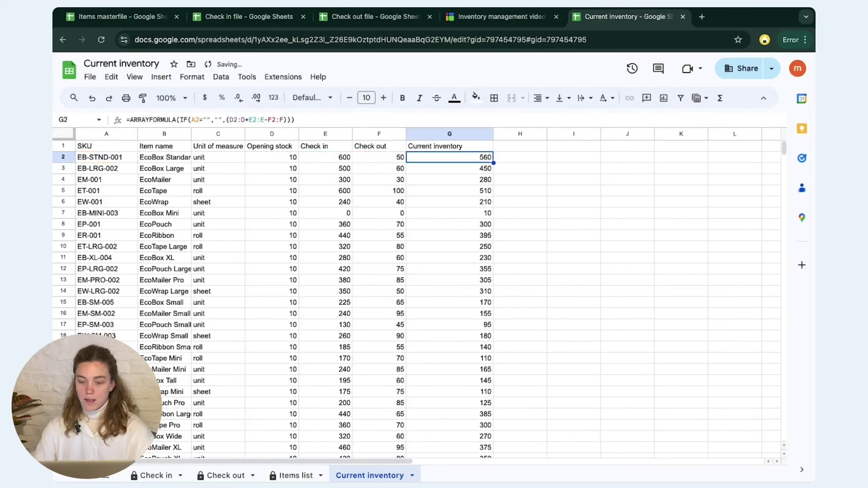
Extend the blank-SKU test in the E2 check-in formula to the range A2:A so every row is tested.
key("ctrl+Down")
key("ctrl+Up")
key("Down")
key("Left")
key("Left")
key("Return")
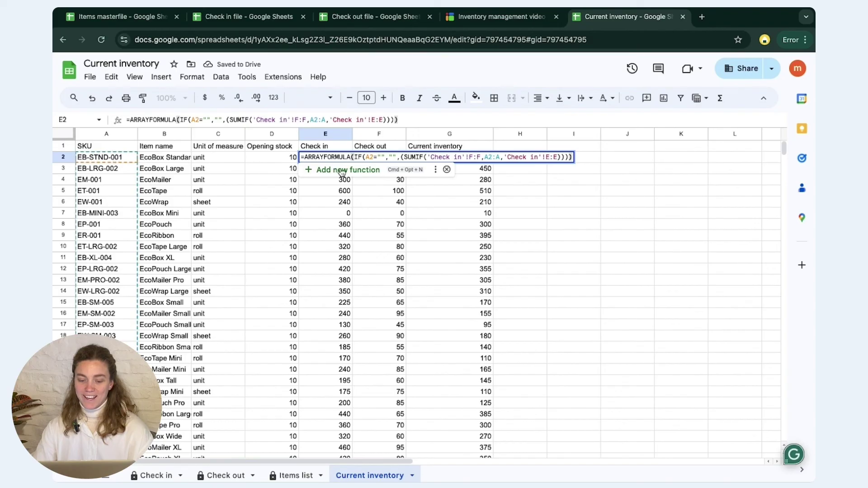
left_click(372, 157)
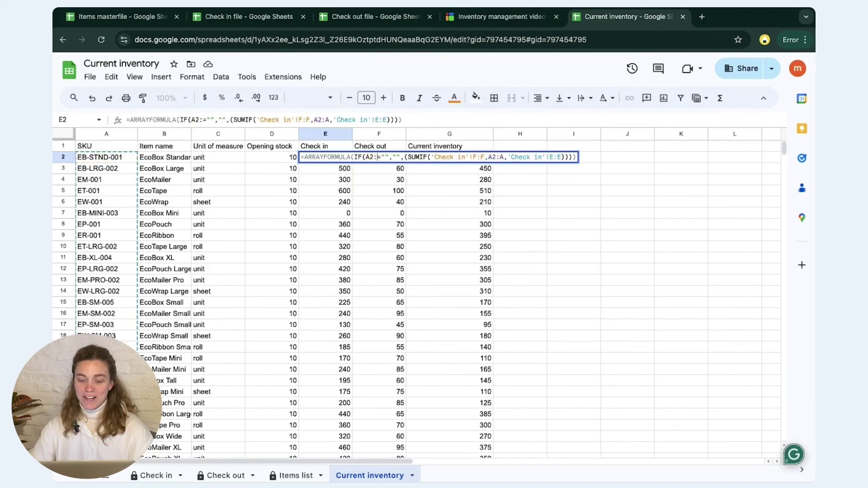
key("Return")
key("Up")
Extend the blank-SKU test in the F2 check-out formula to the range A2:A so every row is tested.
key("Right")
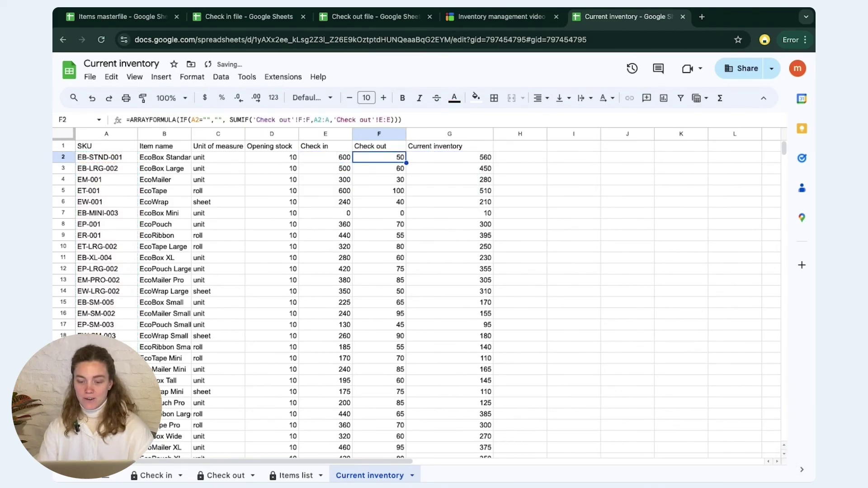
key("Return")
left_click(432, 157)
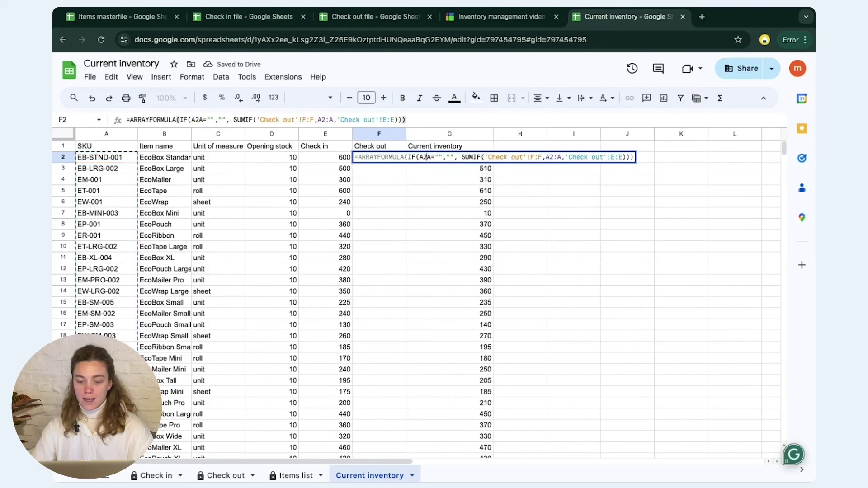
type(":")
key("Return")
key("Up")
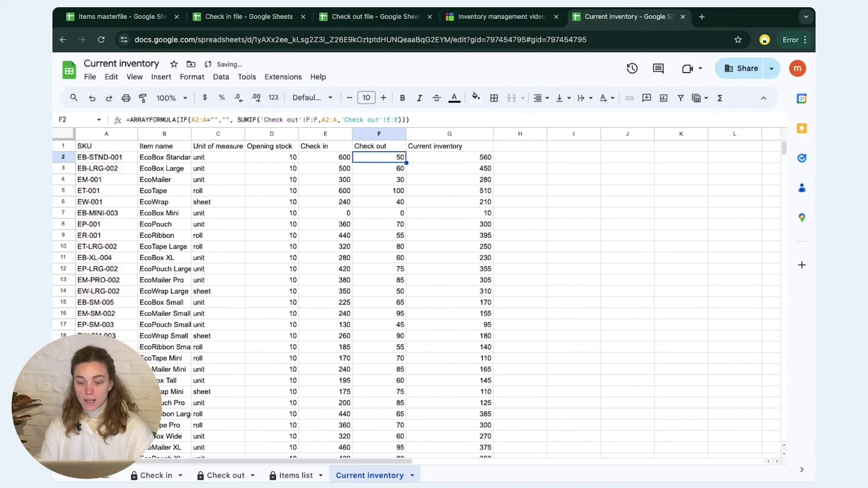
Extend the blank-SKU test in the G2 current inventory formula to the range A2:A so every row is tested.
key("Right")
key("Return")
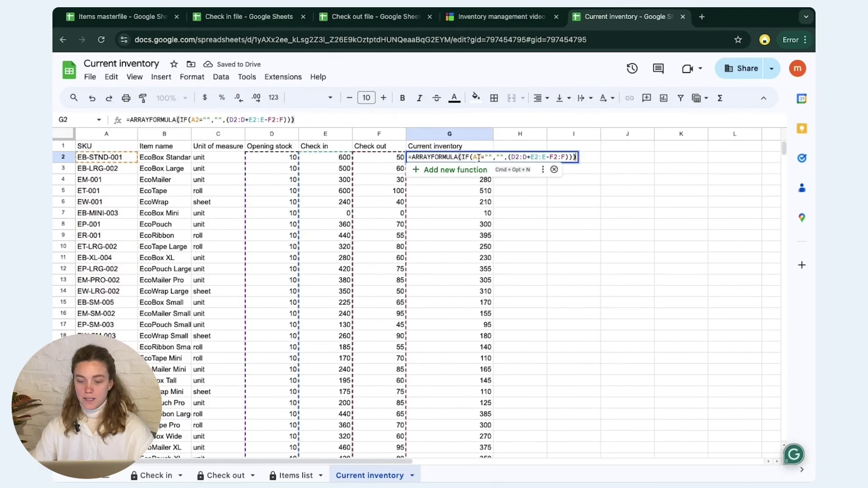
left_click(478, 158)
type(":A")
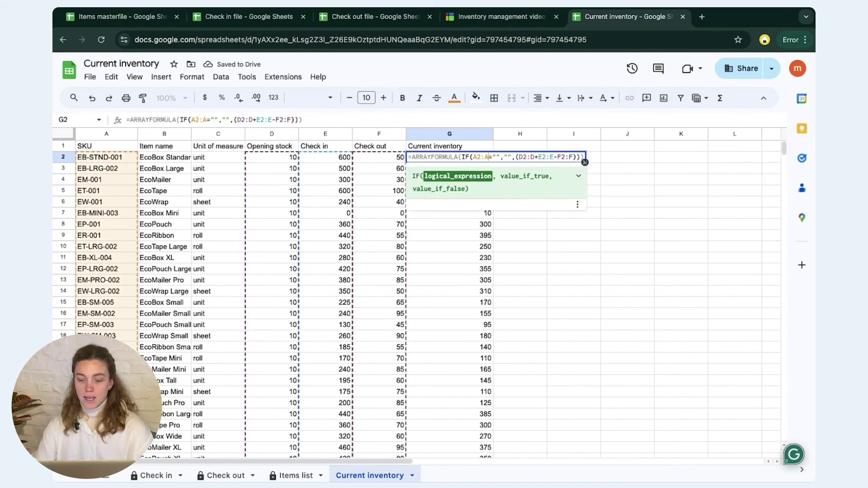
key("Return")
Try clearing the calculated check-in value in E12 for EP-LRG-002 and undo the deletion.
key("Up")
key("Left")
key("Left")
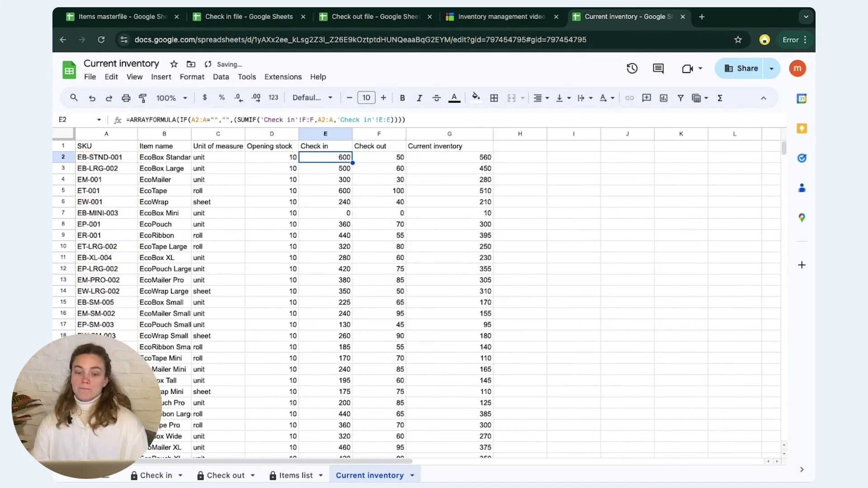
key("Down")
key("Down")
key("Down")
key("Down")
key("Down")
key("Down")
key("Down")
key("Down")
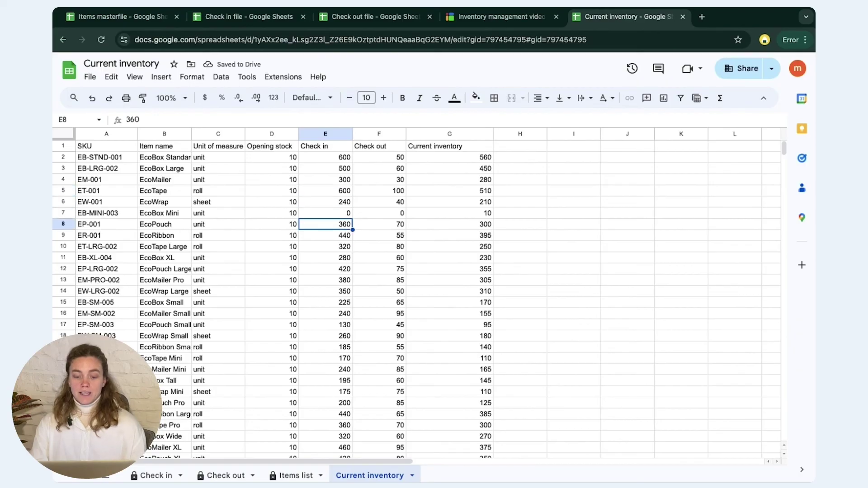
key("Down")
key("Down")
key("Delete")
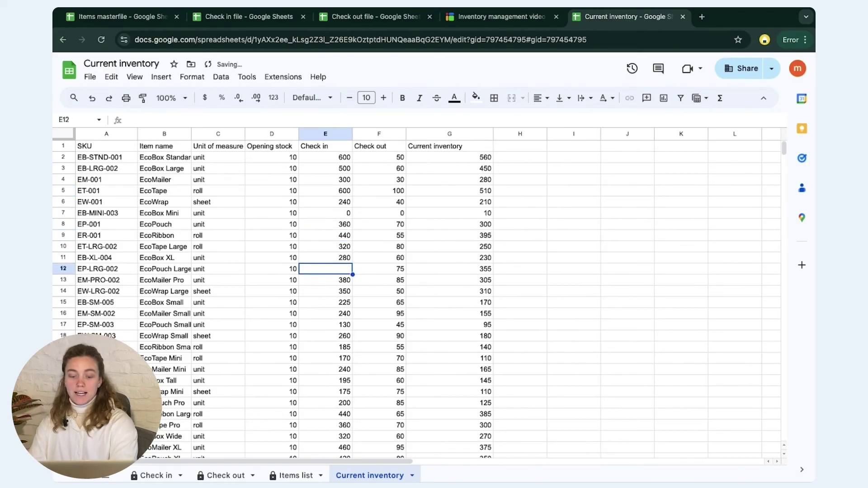
key("ctrl+z")
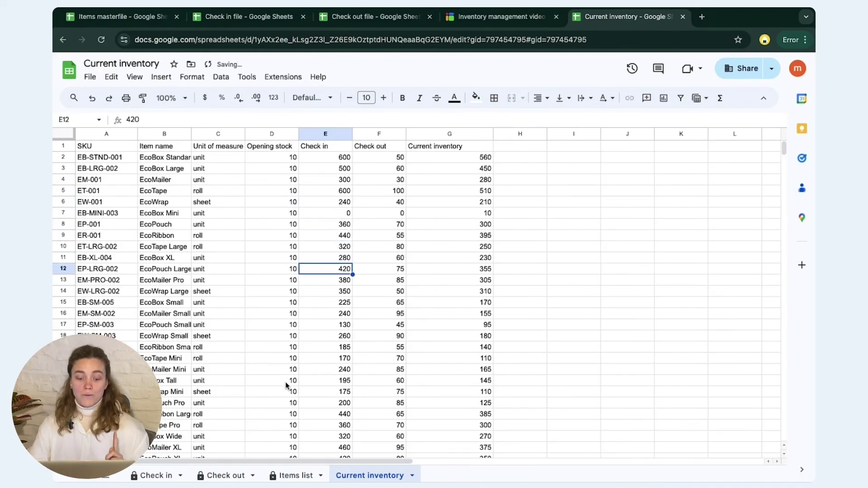
In the Check out sheet, delete the volume in E38 and clear cells D26:F26 of the EcoBox Wide row.
left_click(221, 476)
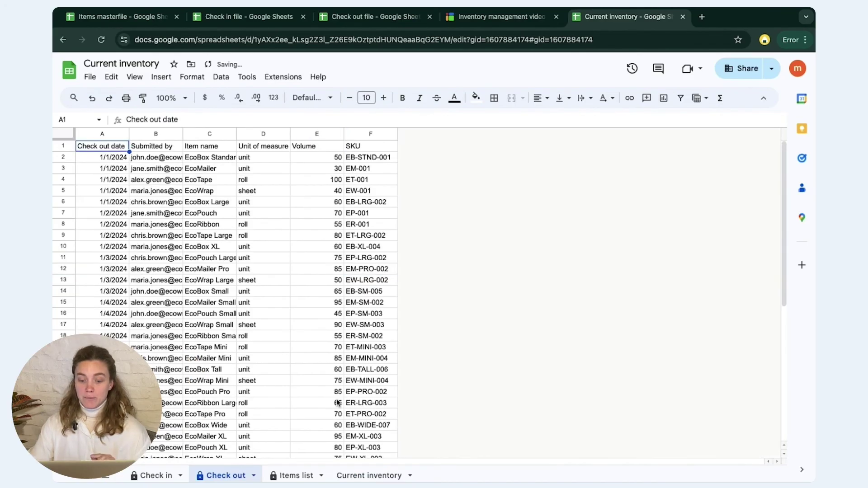
scroll(324, 375, "down", 5)
left_click(330, 317)
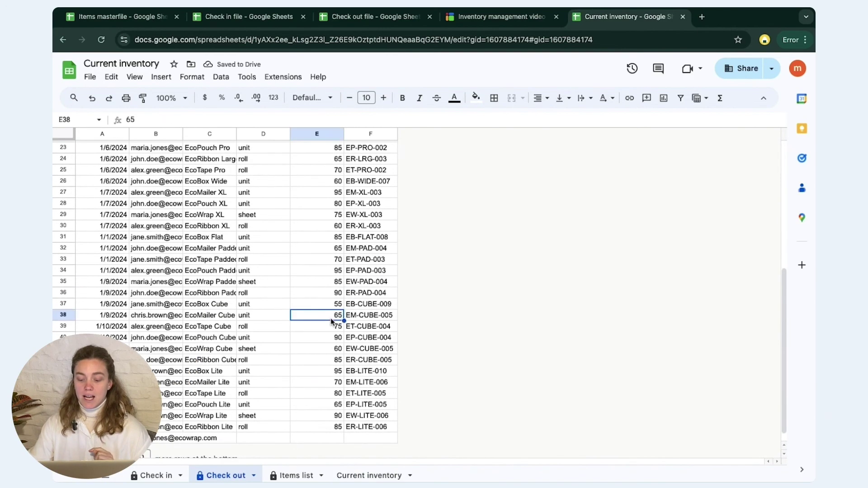
double_click(330, 319)
left_click(335, 289)
left_click(543, 322)
left_click_drag(262, 181, 371, 180)
key("Delete")
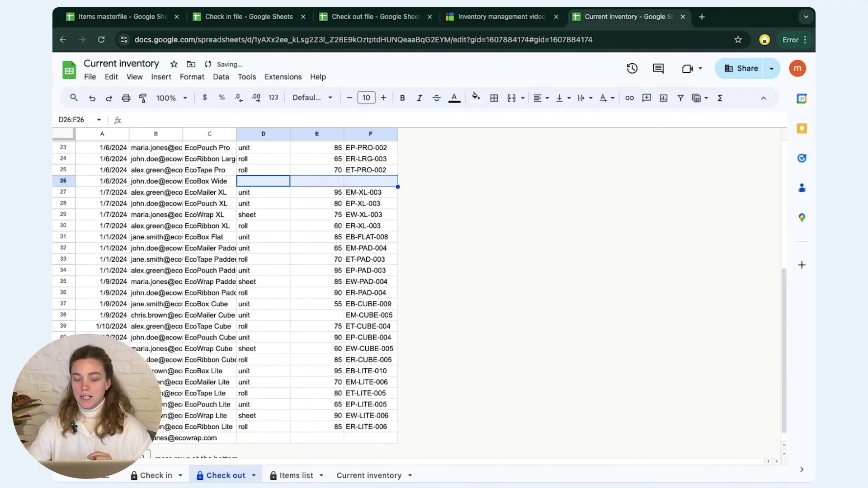
left_click(339, 248)
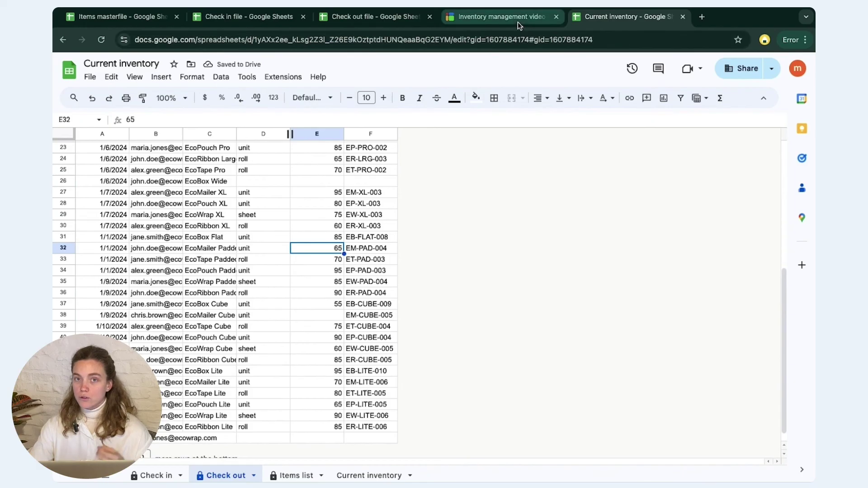
Switch to the Sheetgo workflow and run the Check out data automation to refresh the imported check-out records.
left_click(517, 22)
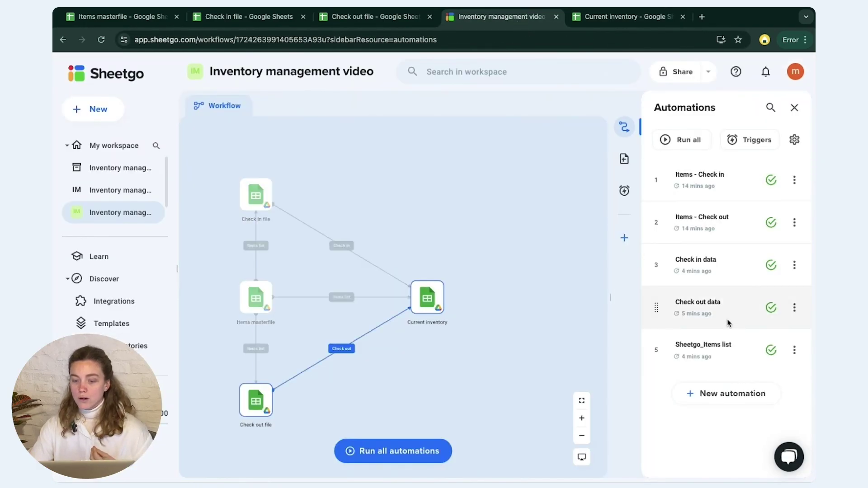
left_click(647, 18)
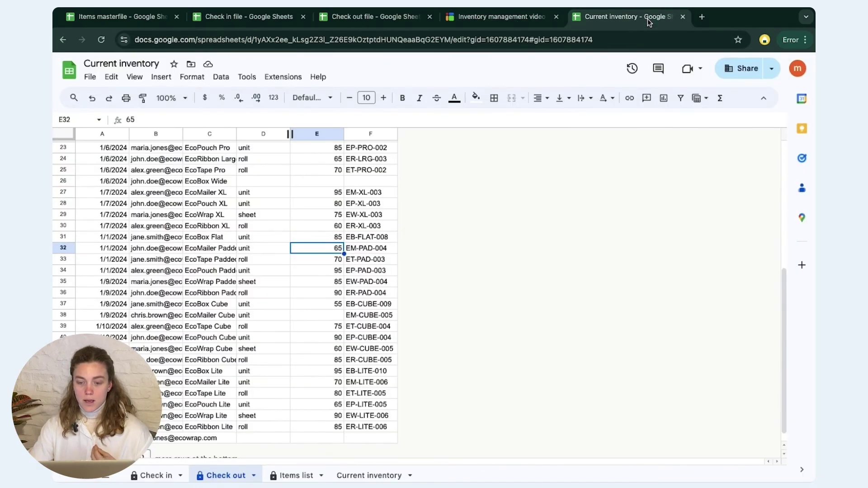
left_click(502, 17)
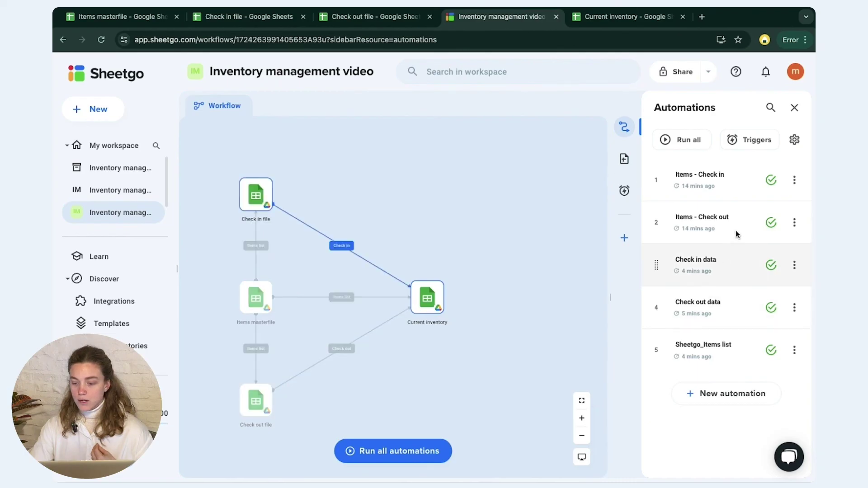
left_click(771, 307)
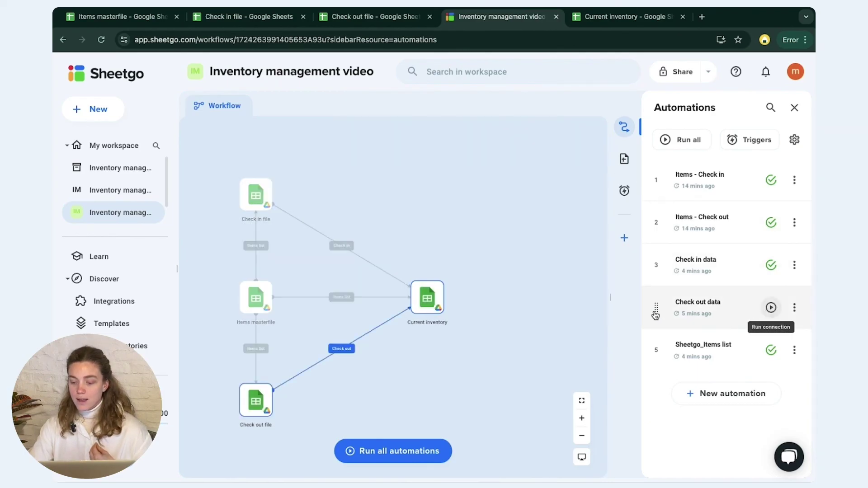
Back in the Current inventory spreadsheet, bold the Current inventory sheet's header row and slightly widen the Unit of measure column.
left_click(596, 17)
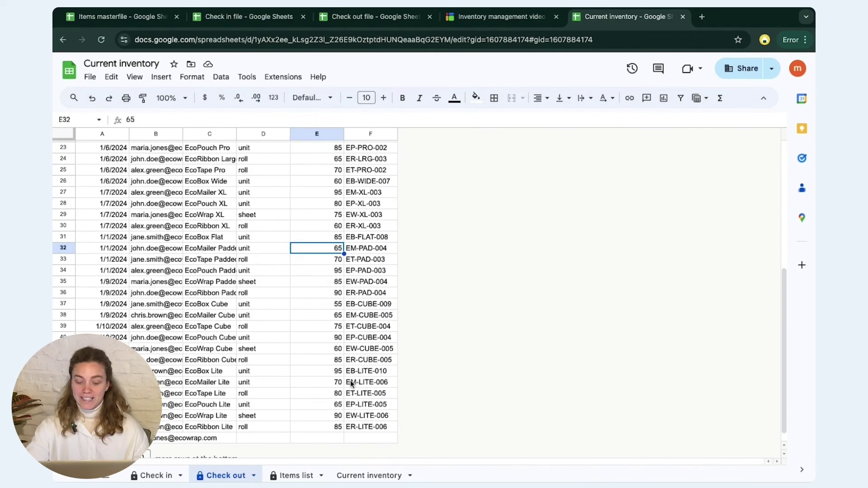
left_click(368, 475)
left_click(63, 146)
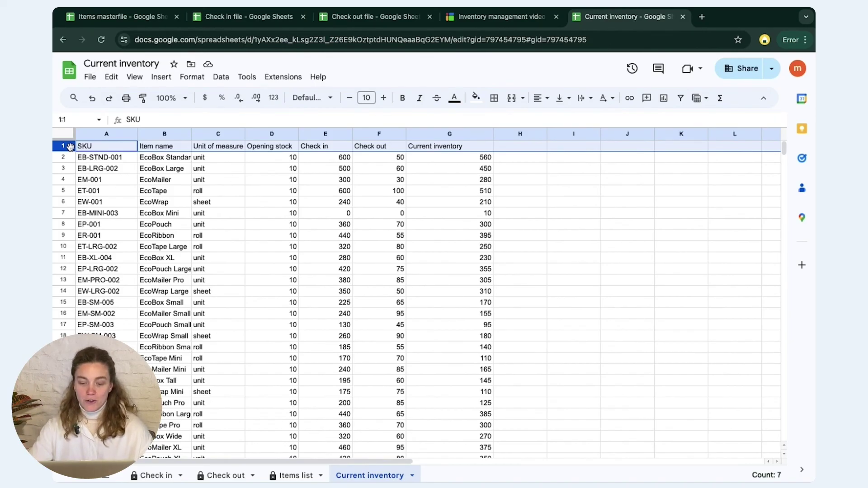
key("ctrl+b")
left_click(259, 205)
left_click_drag(245, 134, 251, 134)
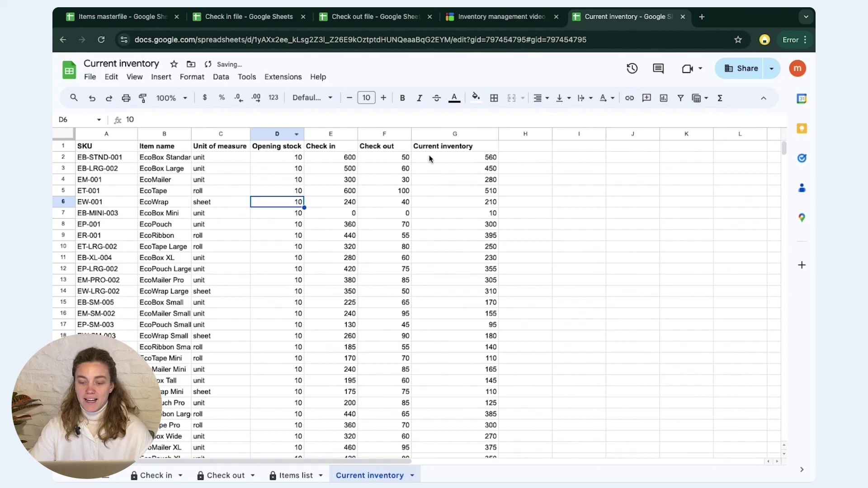
Delete the empty columns H to Z from the Current inventory sheet.
left_click(523, 134)
key("super+shift+Right")
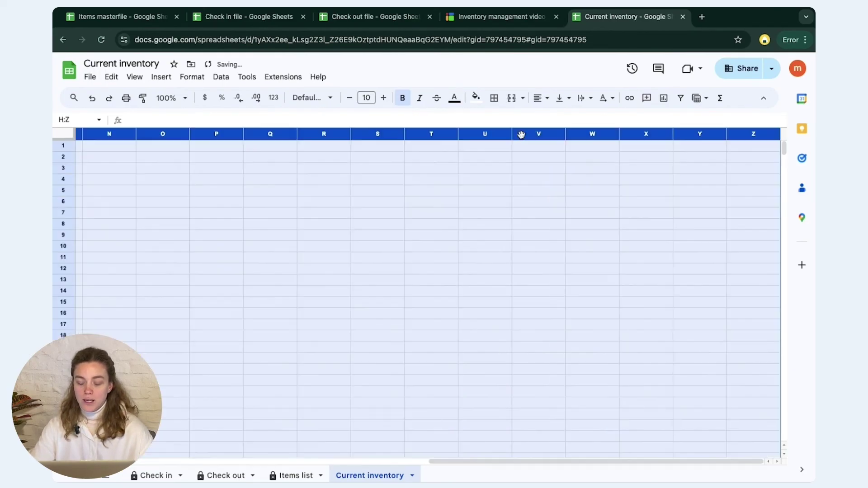
right_click(523, 135)
left_click(566, 221)
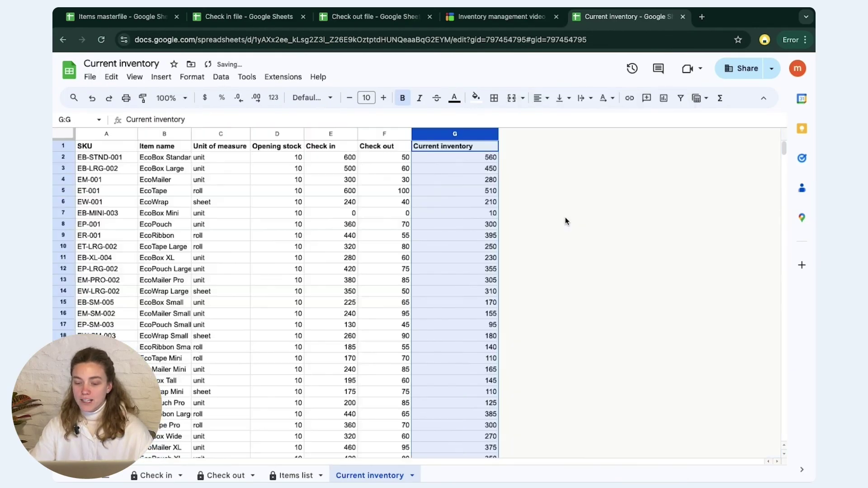
left_click(494, 225)
scroll(358, 260, "down", 4)
scroll(358, 260, "up", 4)
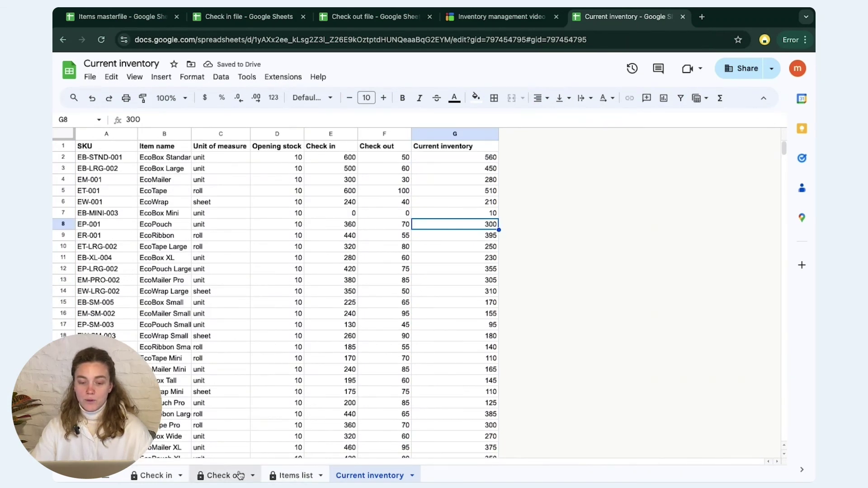
Fill the Current inventory sheet's header row with light yellow.
left_click(73, 146)
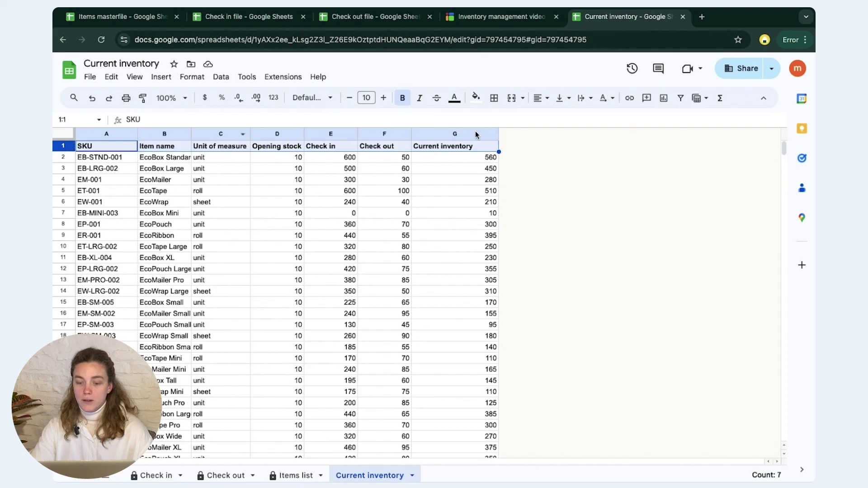
left_click(476, 98)
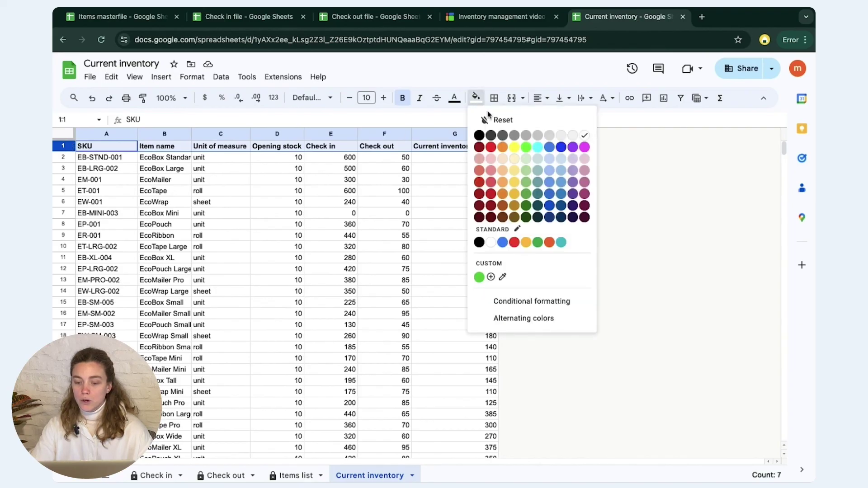
left_click(516, 159)
left_click(402, 271)
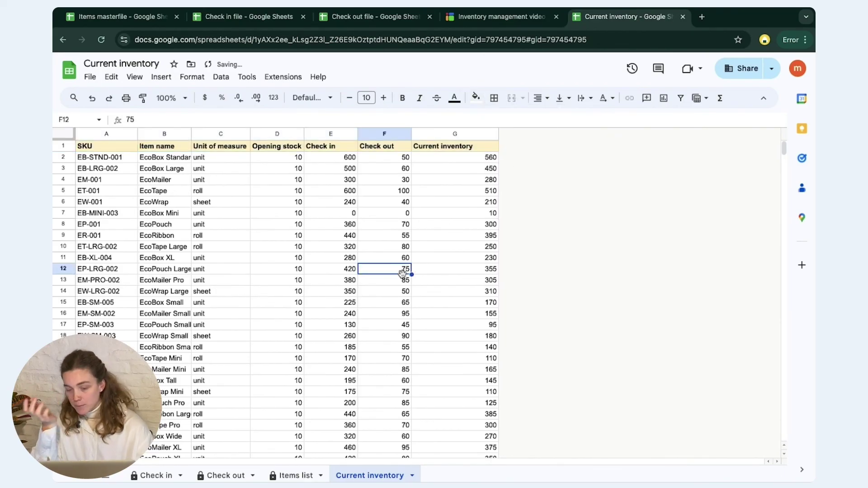